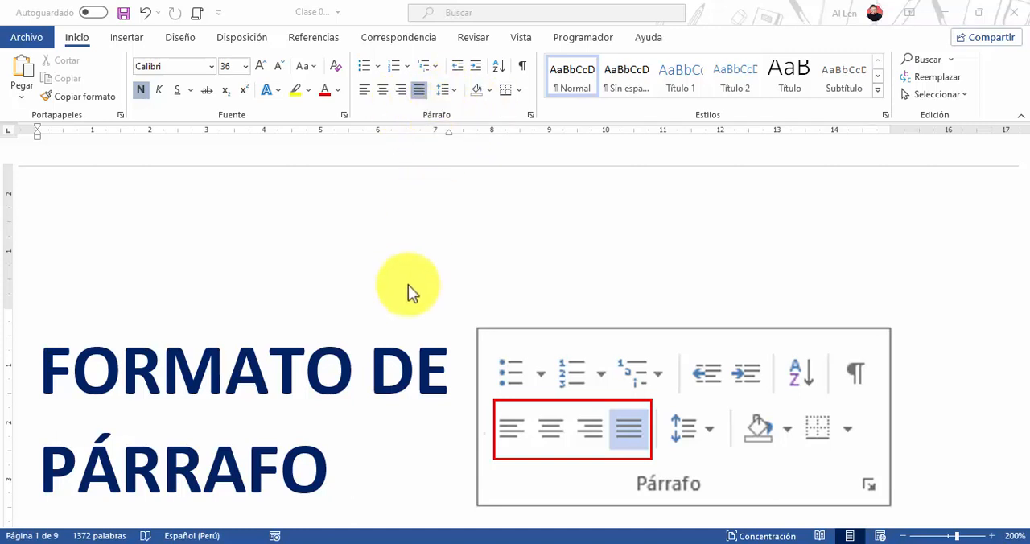
Examine the left-aligned heading and paragraph under ALINEACIÓN IZQUIERDA in the alignment exercises, selecting each in turn
scroll(409, 290, "down", 5)
scroll(411, 302, "down", 1)
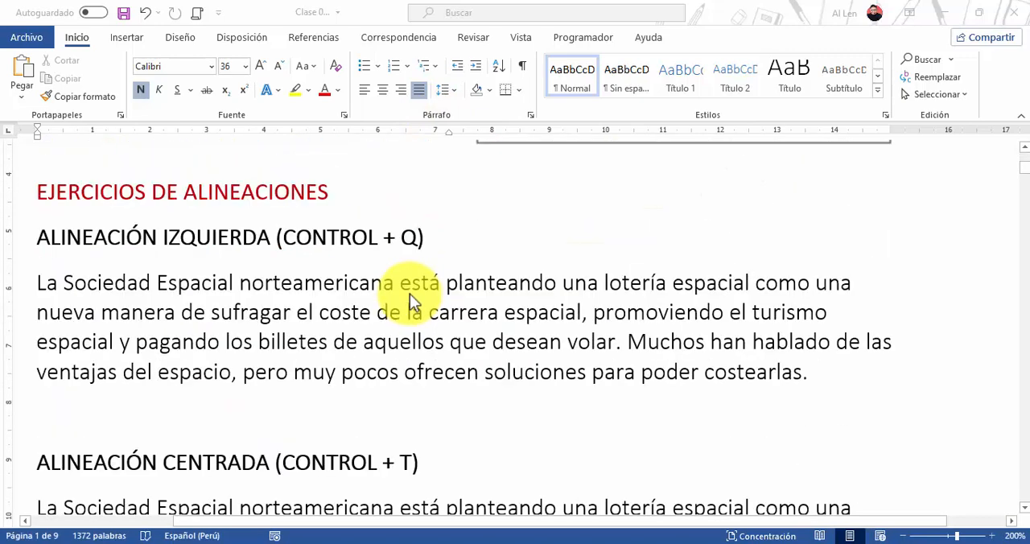
scroll(410, 293, "down", 1)
scroll(410, 298, "up", 1)
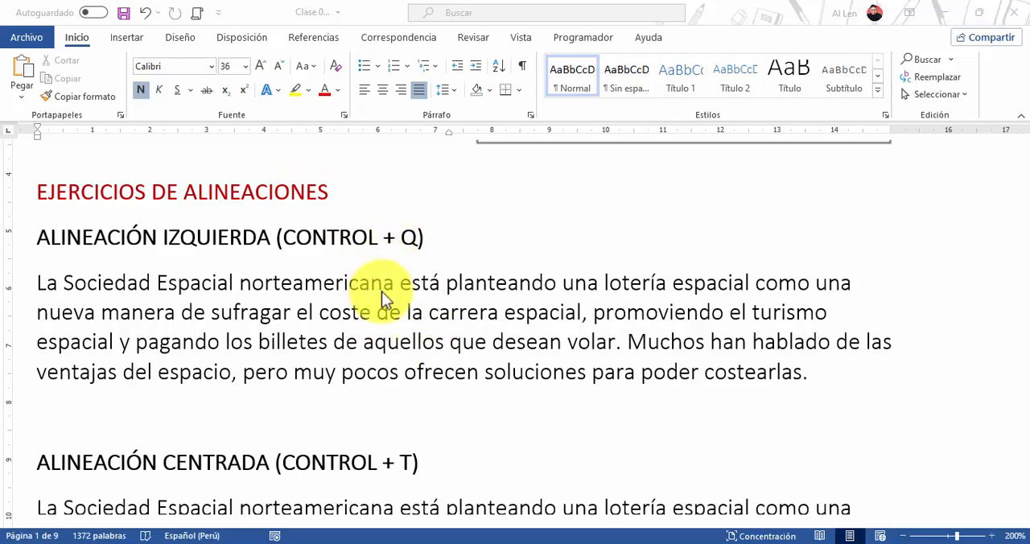
left_click(271, 290)
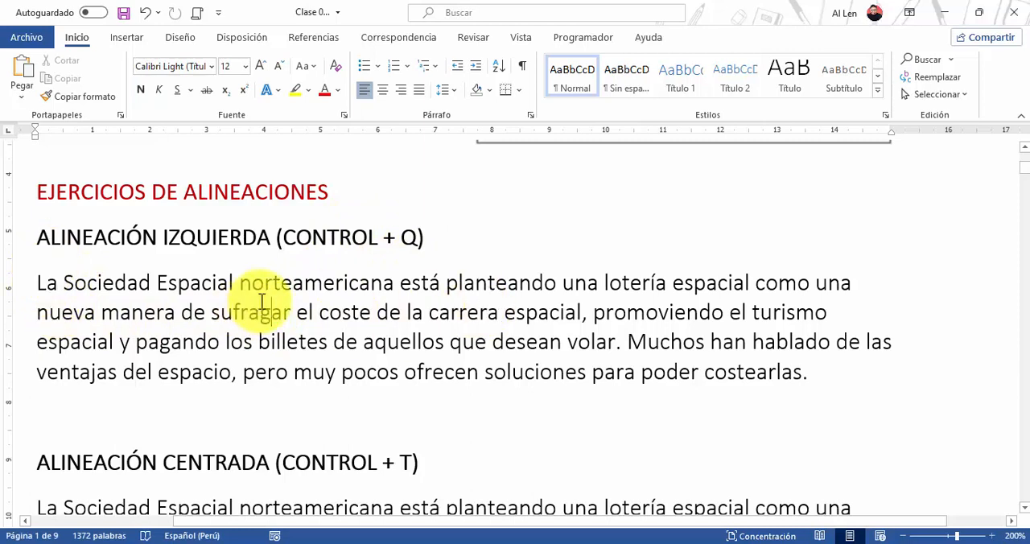
left_click(18, 315)
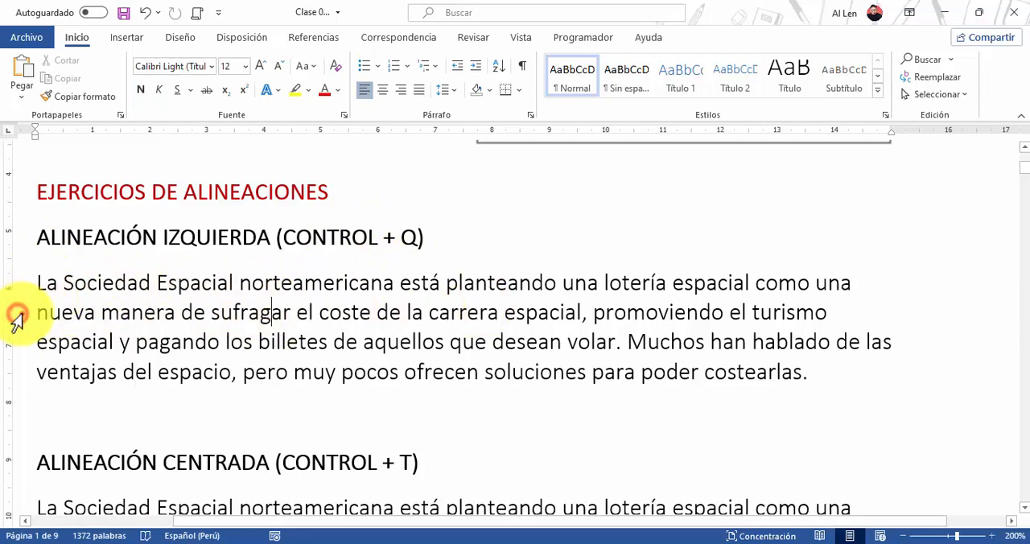
left_click(18, 315)
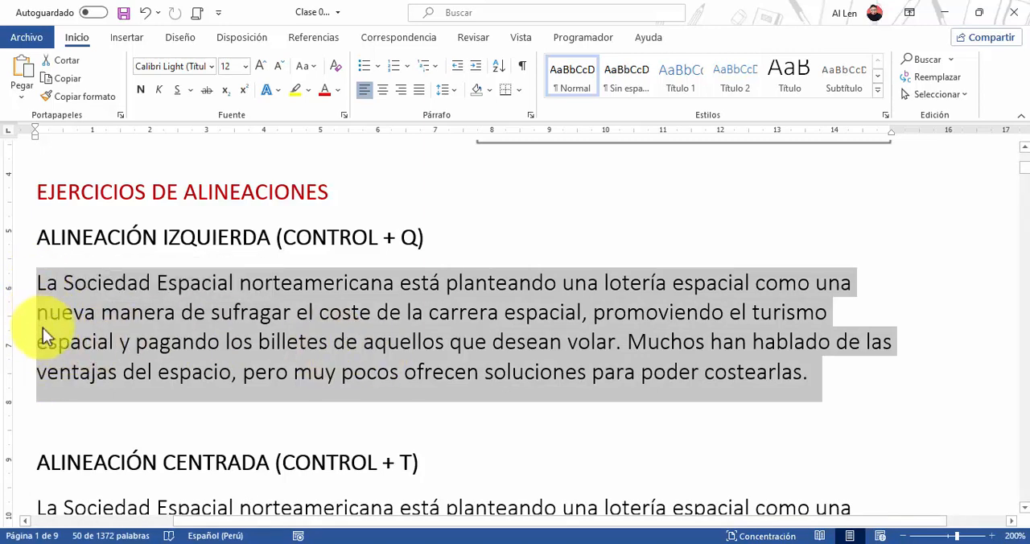
left_click(16, 239)
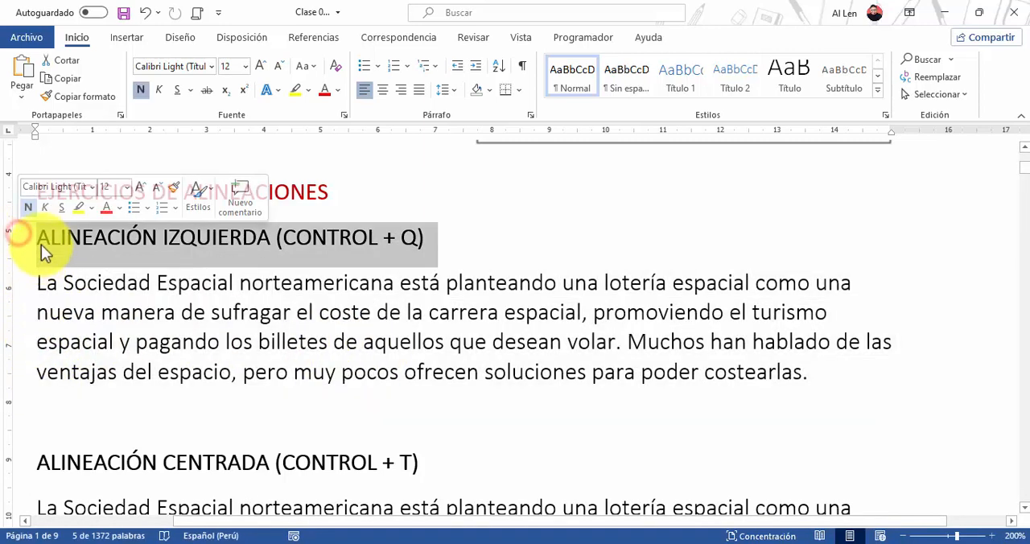
left_click(56, 340)
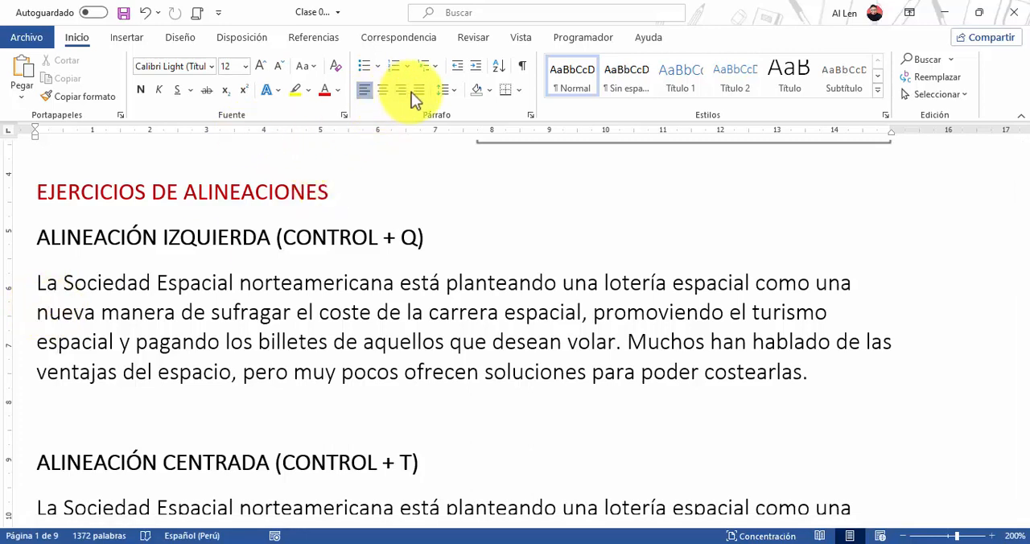
left_click(310, 312)
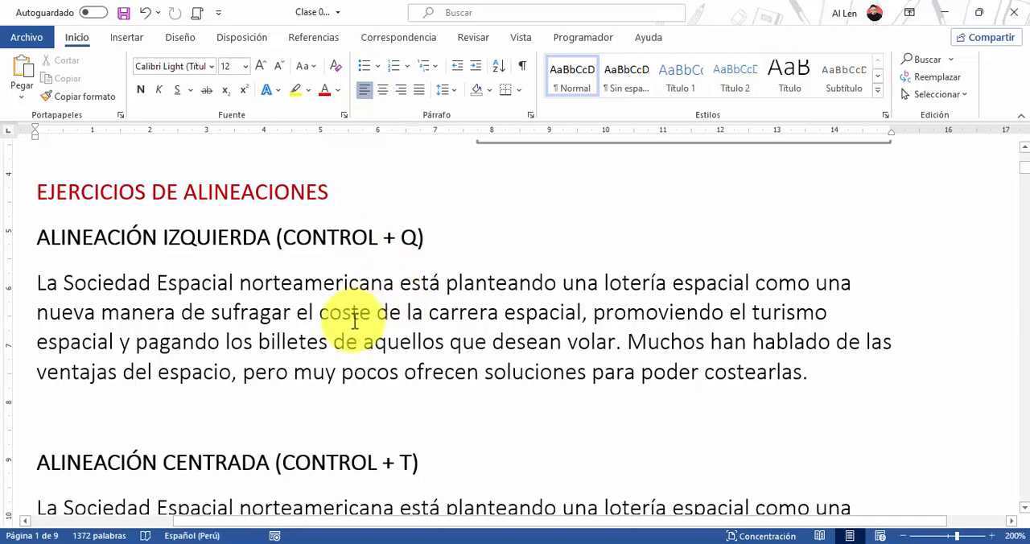
Center the whole body paragraph under the ALINEACIÓN CENTRADA heading
scroll(413, 330, "down", 1)
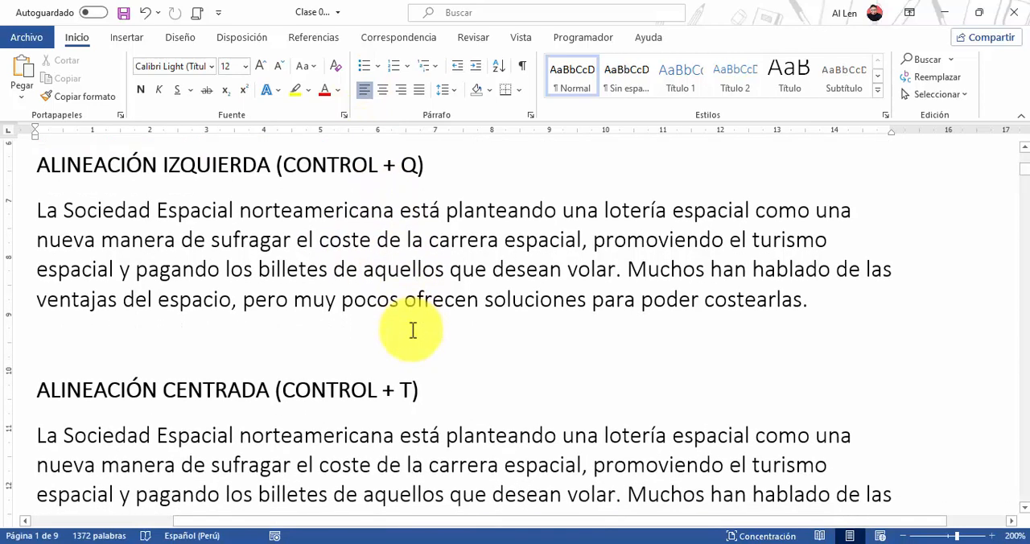
scroll(411, 331, "down", 2)
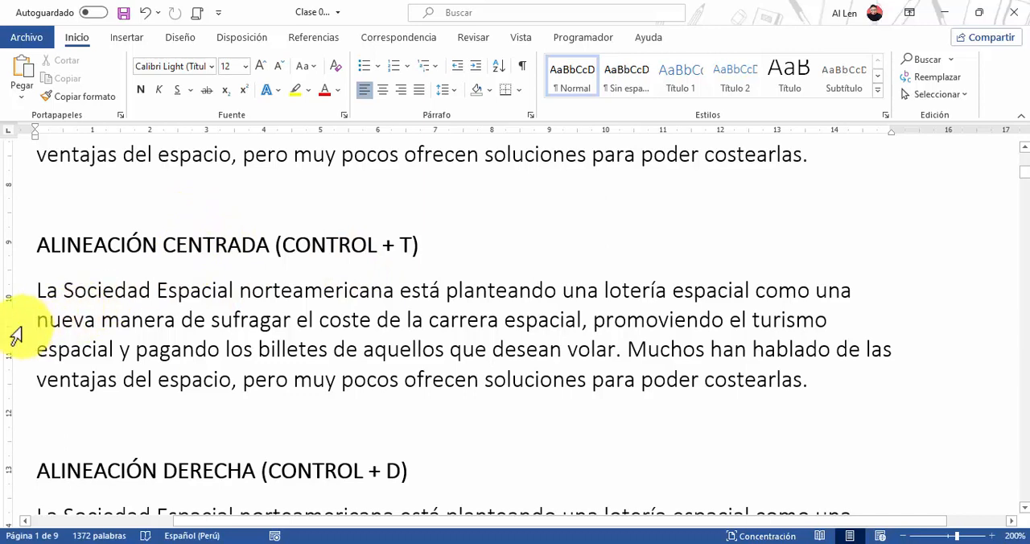
double_click(18, 327)
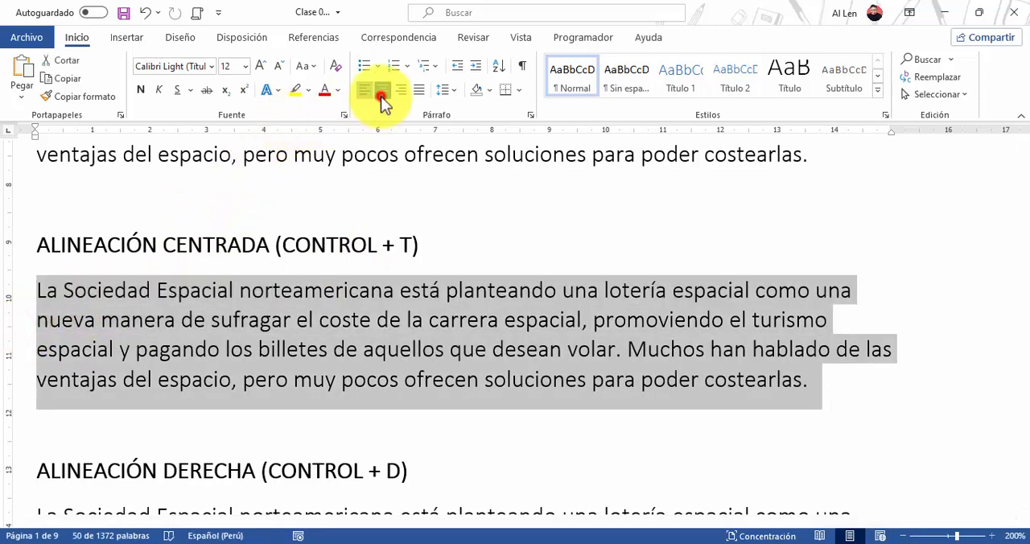
left_click(381, 95)
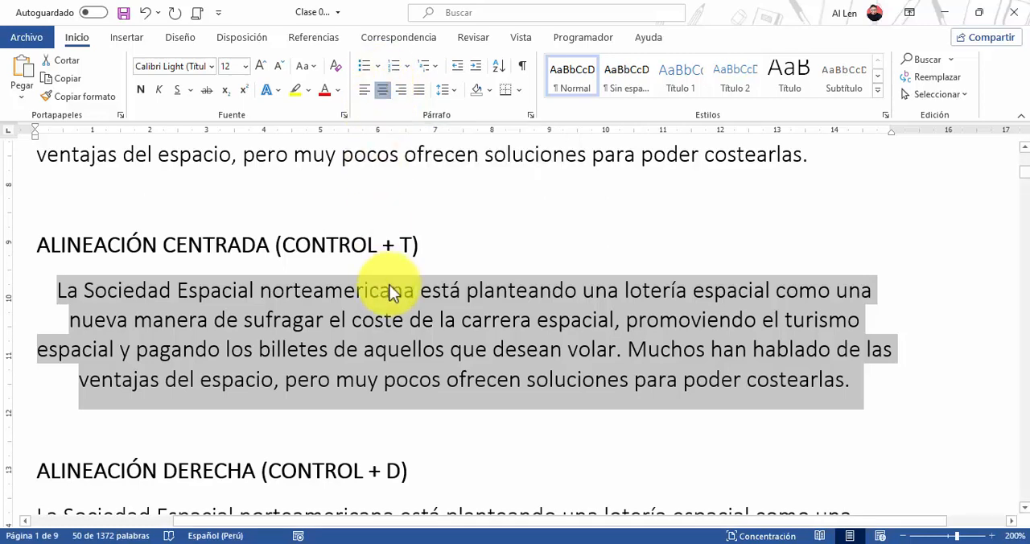
Right-align the whole body paragraph under the ALINEACIÓN DERECHA heading and clear the selection
scroll(389, 285, "down", 5)
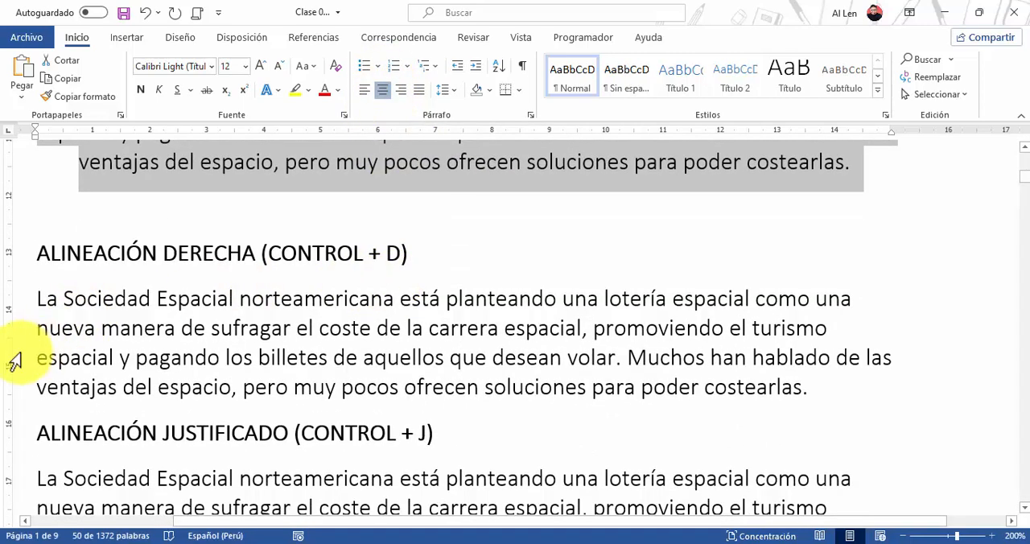
double_click(14, 361)
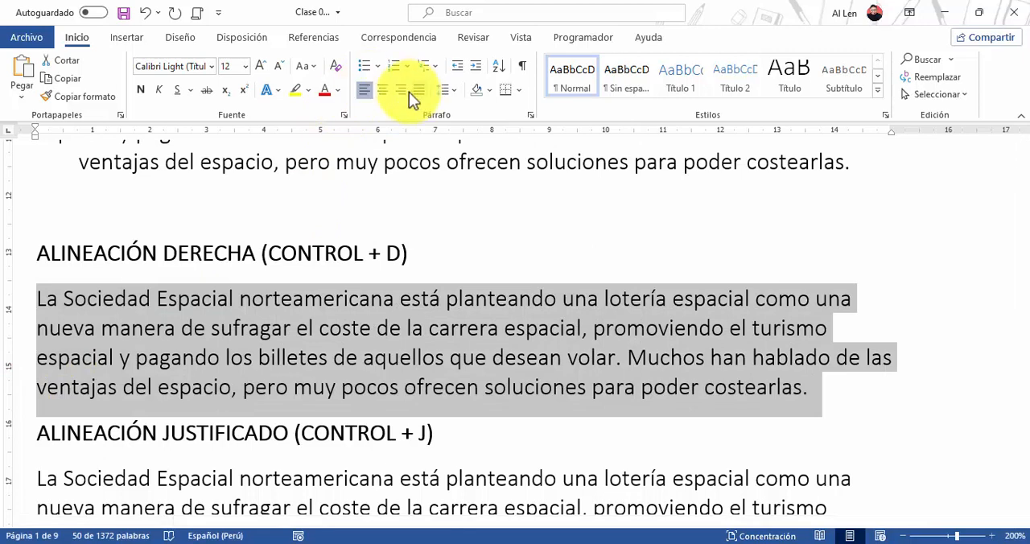
left_click(406, 91)
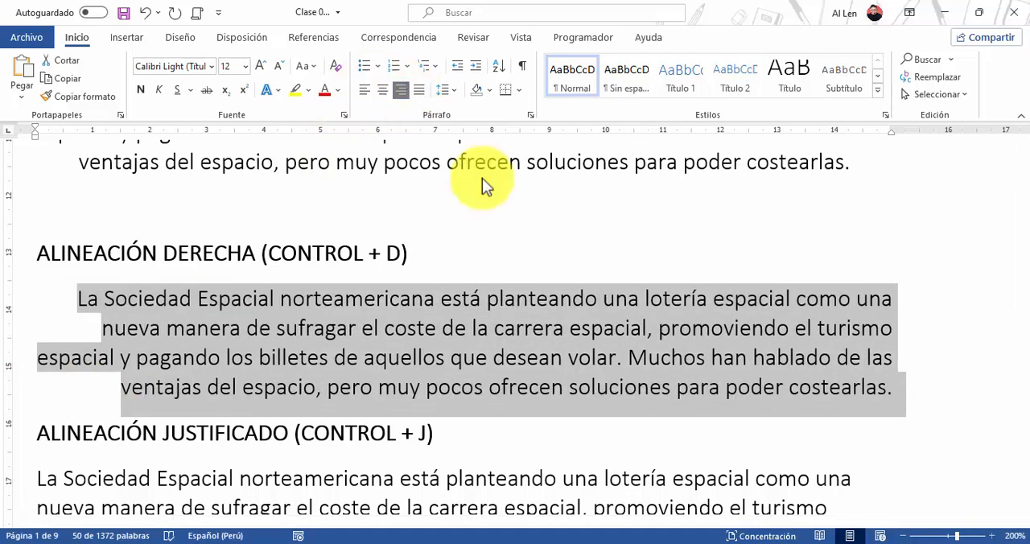
left_click(869, 358)
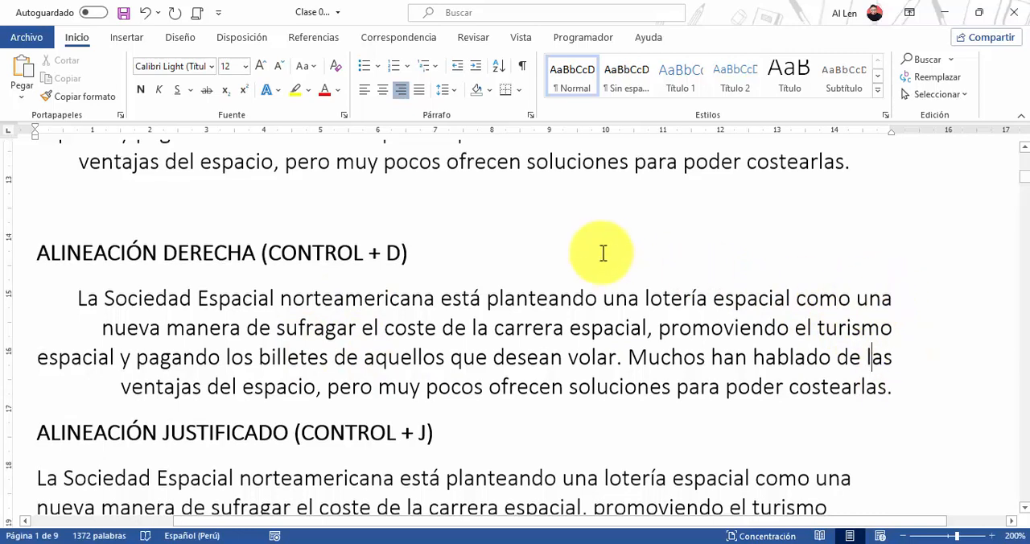
Justify the whole body paragraph under the ALINEACIÓN JUSTIFICADO heading
scroll(603, 253, "down", 5)
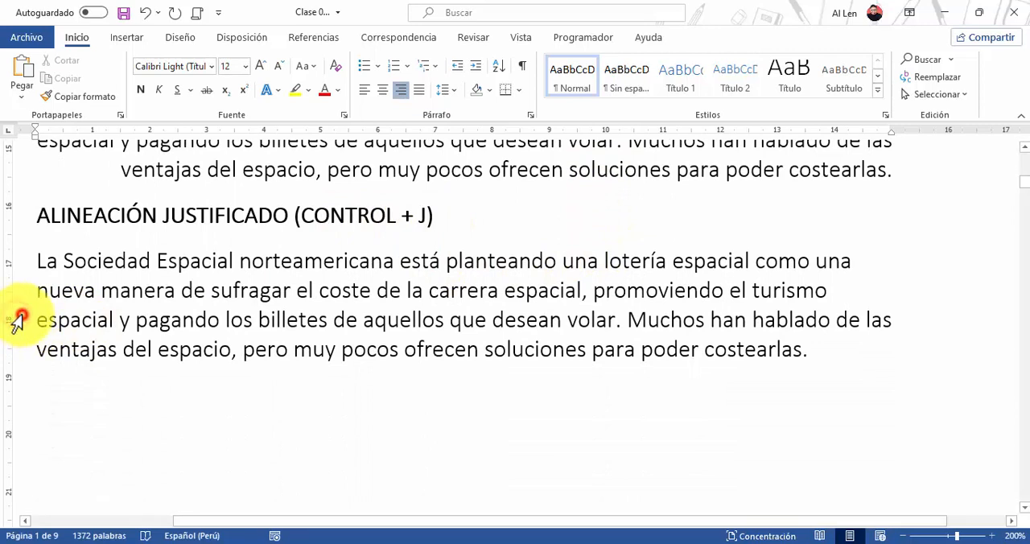
double_click(18, 320)
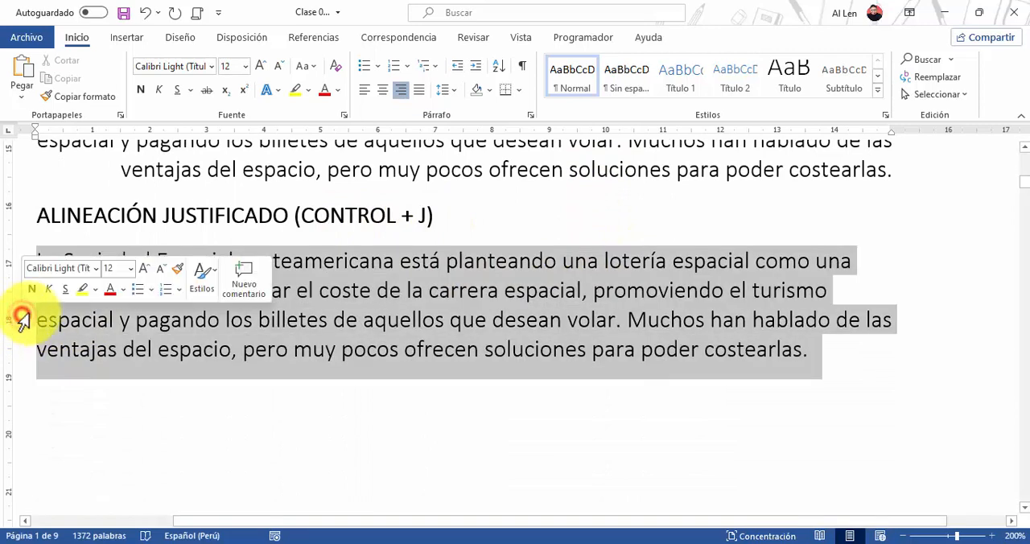
left_click(416, 91)
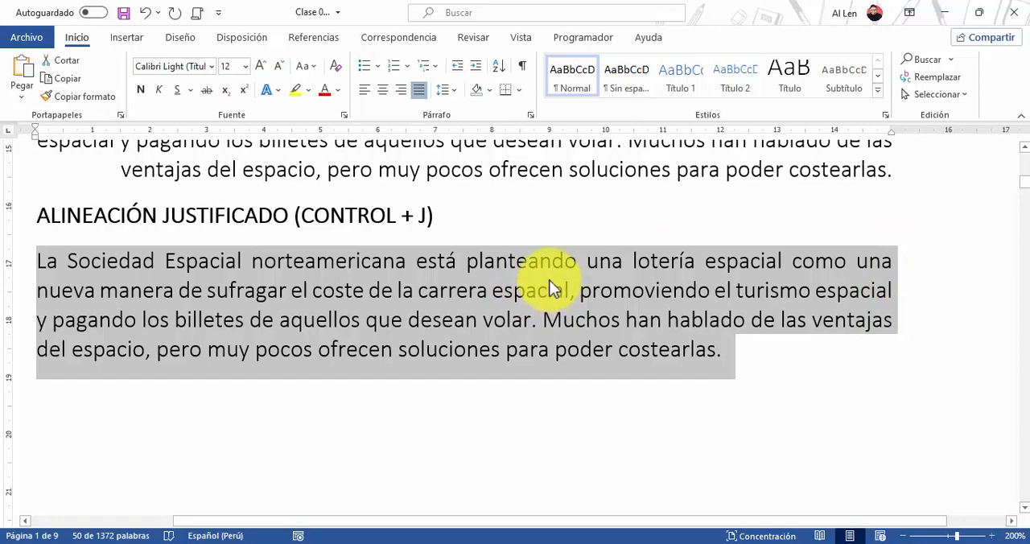
Center the ALINEACIÓN CENTRADA (CONTROL + T) heading above the centered paragraph
scroll(534, 318, "up", 6)
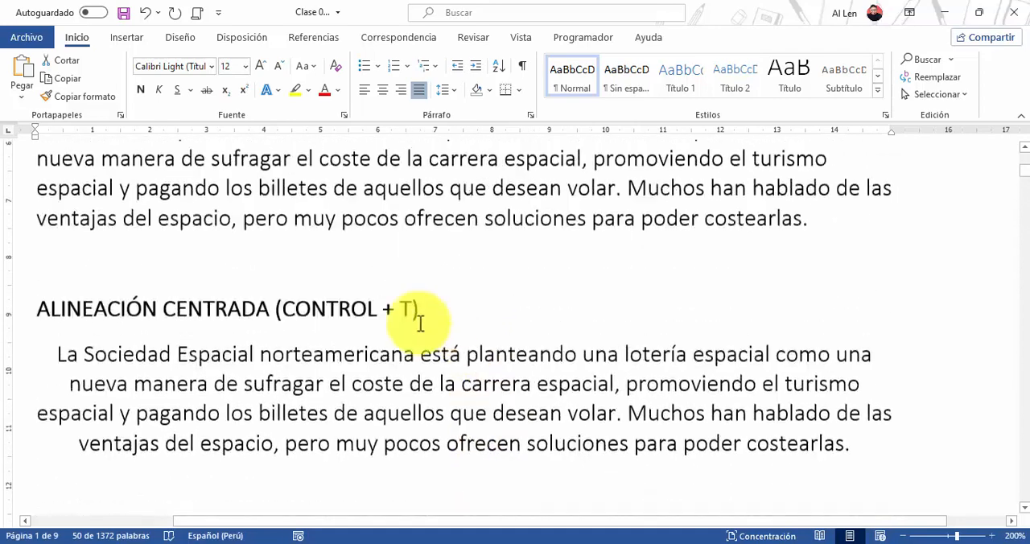
scroll(420, 322, "up", 3)
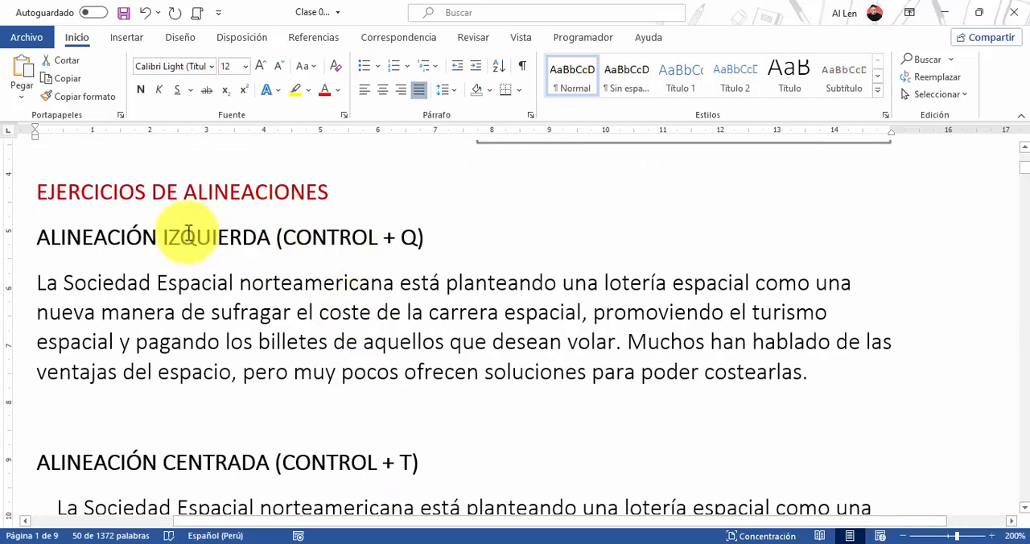
scroll(331, 241, "down", 3)
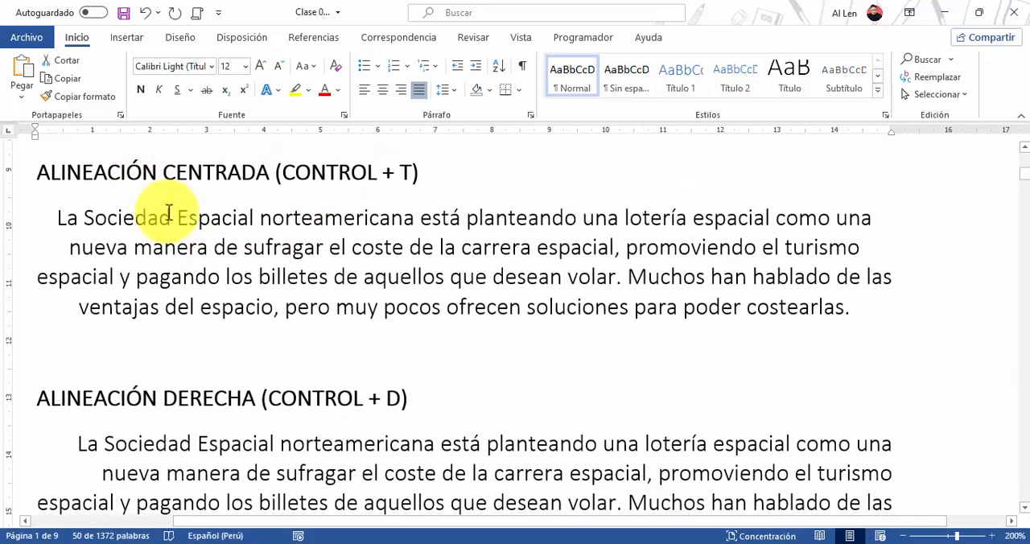
scroll(41, 244, "up", 1)
left_click(16, 253)
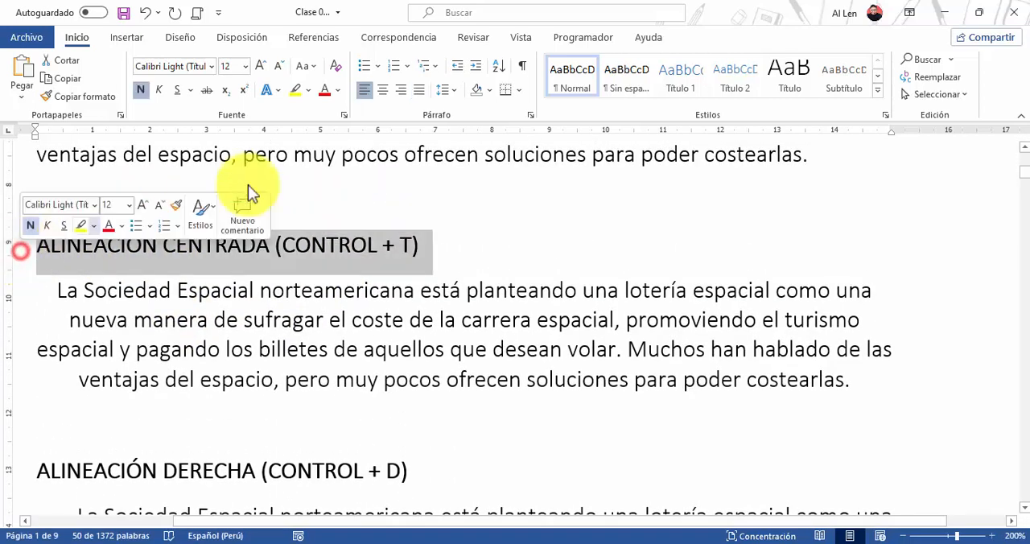
left_click(383, 90)
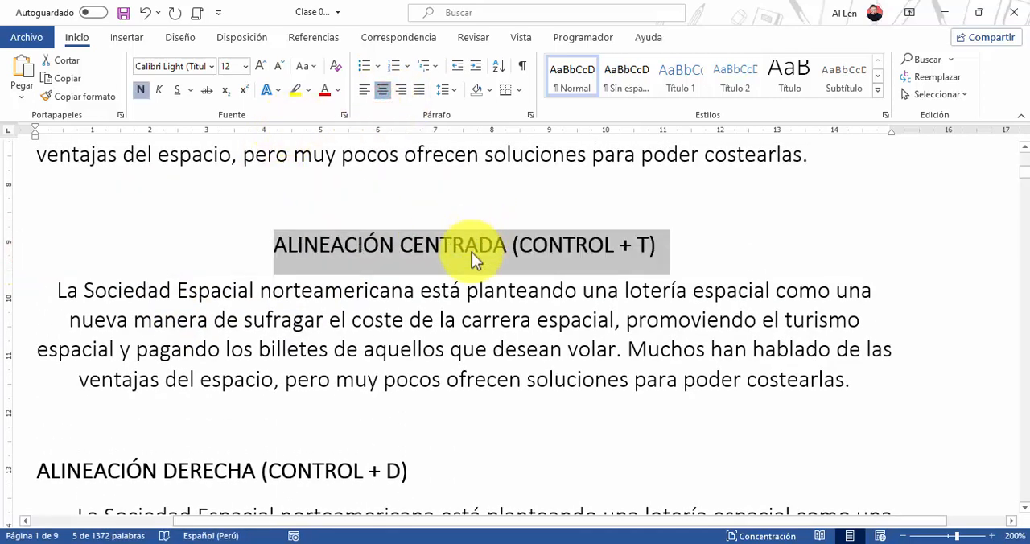
Right-align the ALINEACIÓN DERECHA (CONTROL + D) heading above the right-aligned paragraph
scroll(472, 252, "down", 3)
left_click(15, 327)
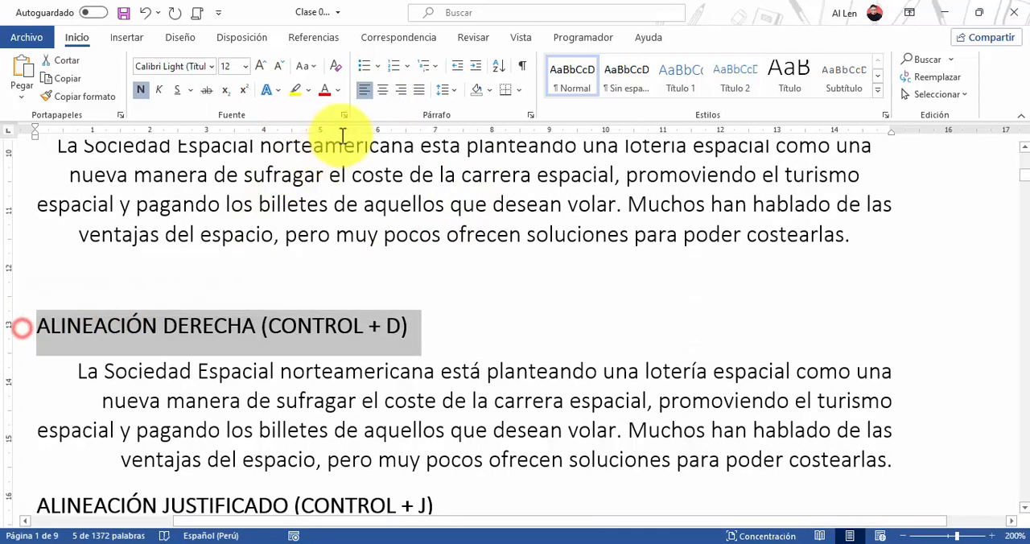
left_click(401, 90)
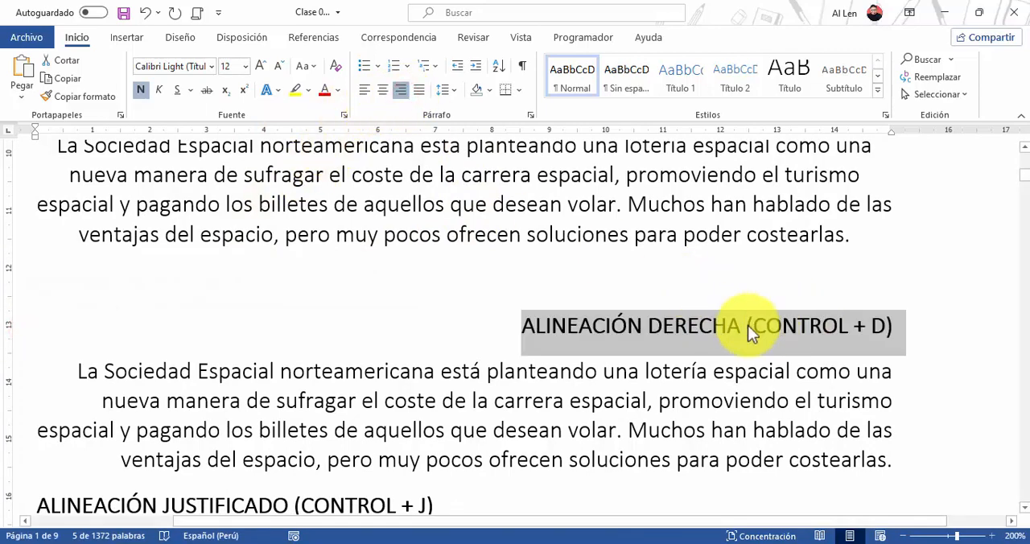
Apply justified alignment to the ALINEACIÓN JUSTIFICADO (CONTROL + J) heading
scroll(757, 309, "down", 3)
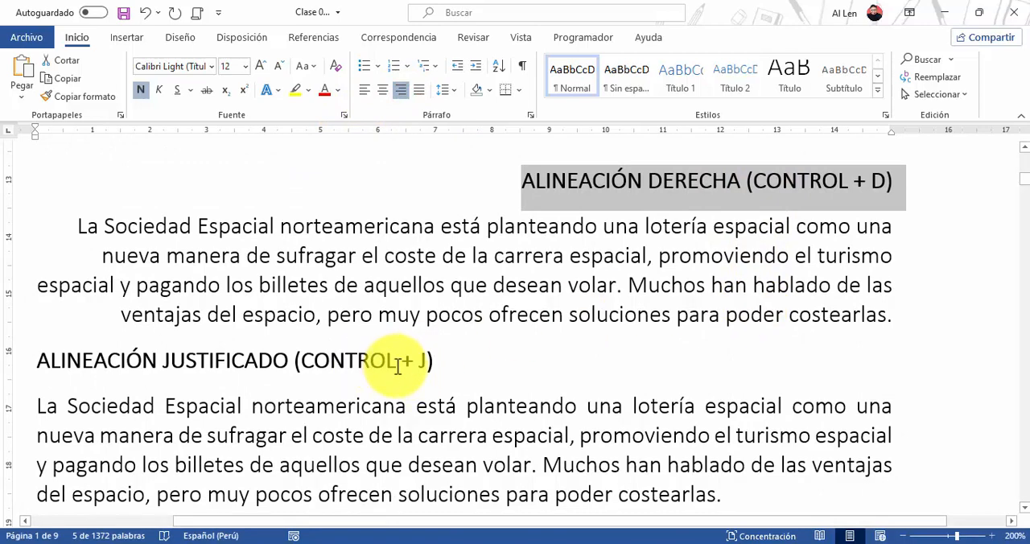
left_click(169, 360)
scroll(13, 338, "down", 1)
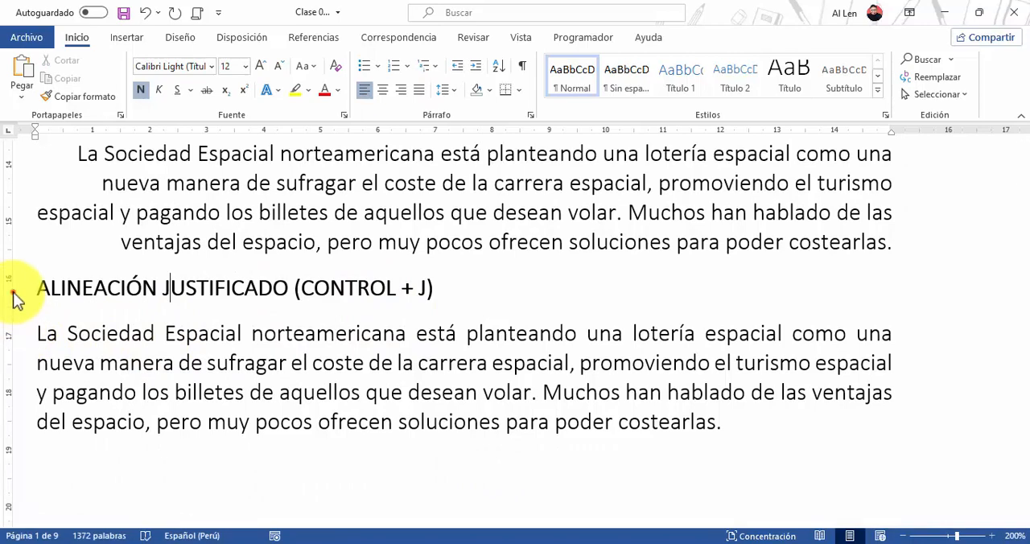
left_click(16, 298)
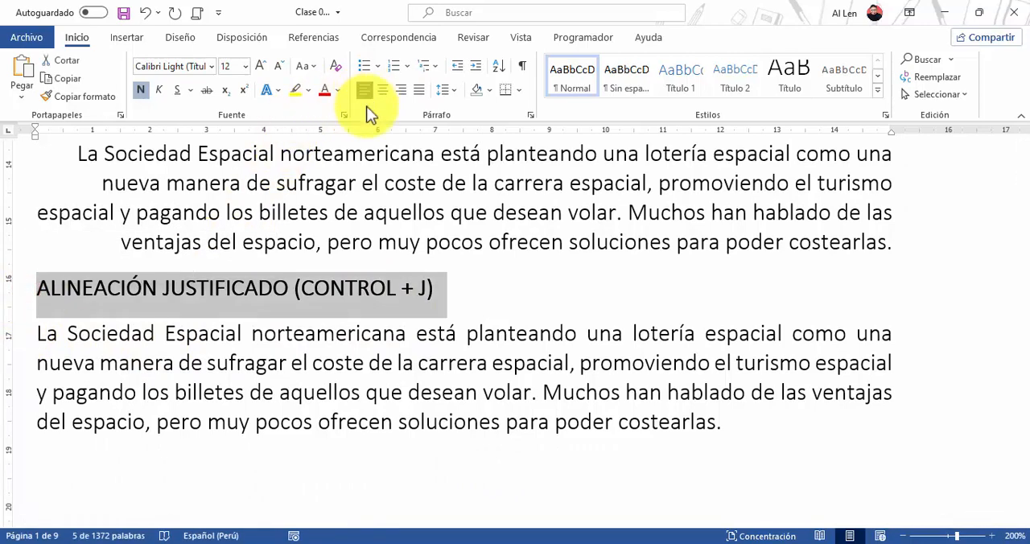
left_click(419, 92)
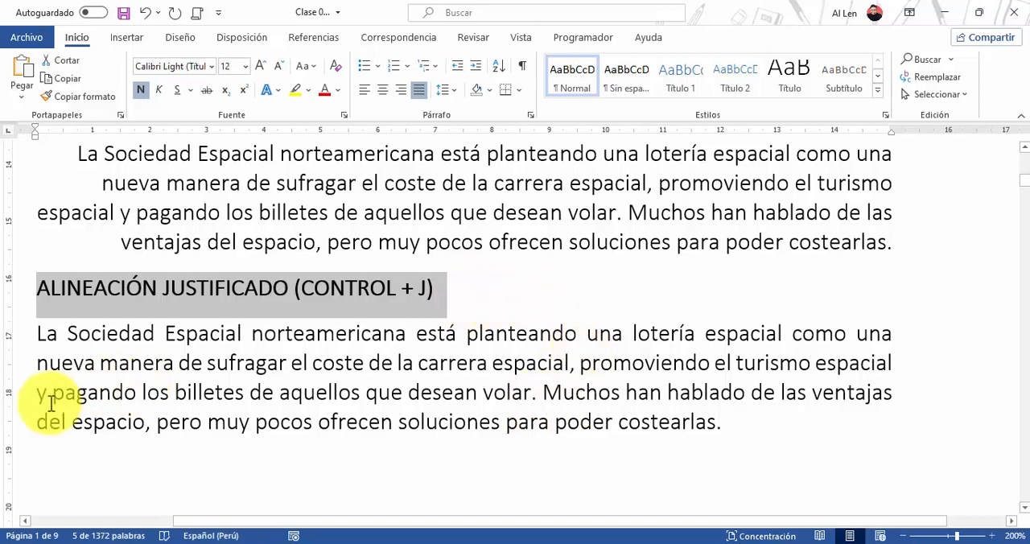
Switch the paragraph under ALINEACIÓN JUSTIFICADO to left alignment for comparison and set it back to justified
left_click(18, 395)
double_click(18, 394)
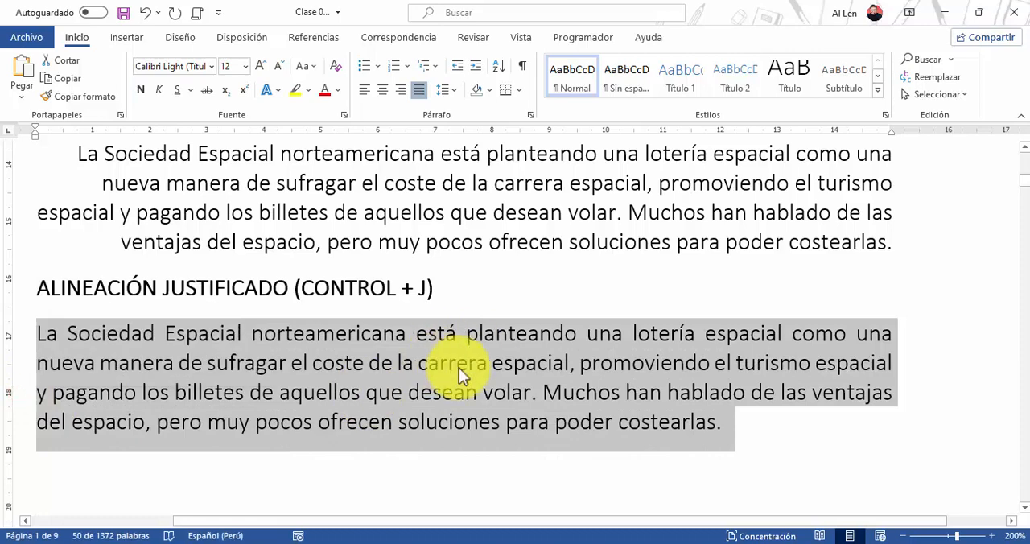
left_click(367, 91)
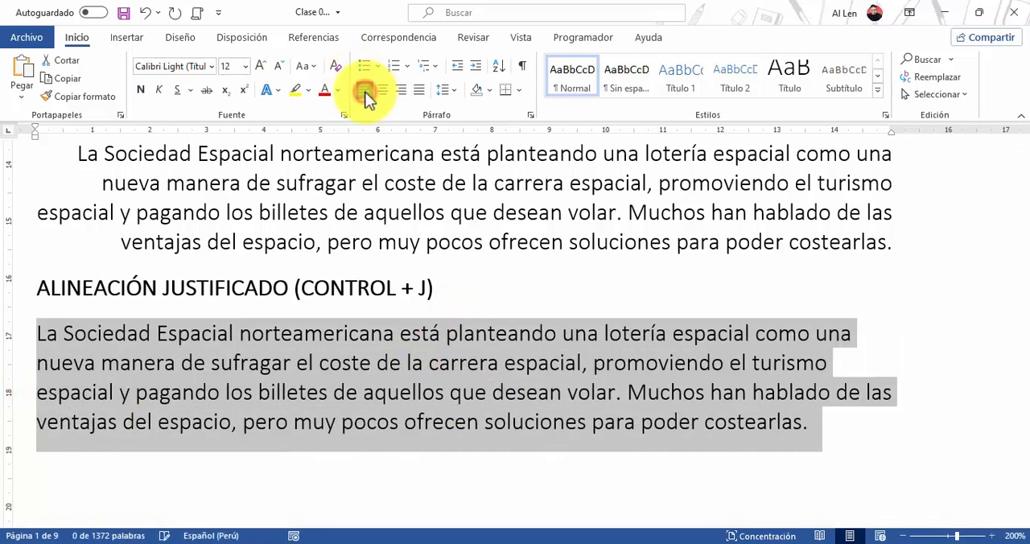
left_click(418, 91)
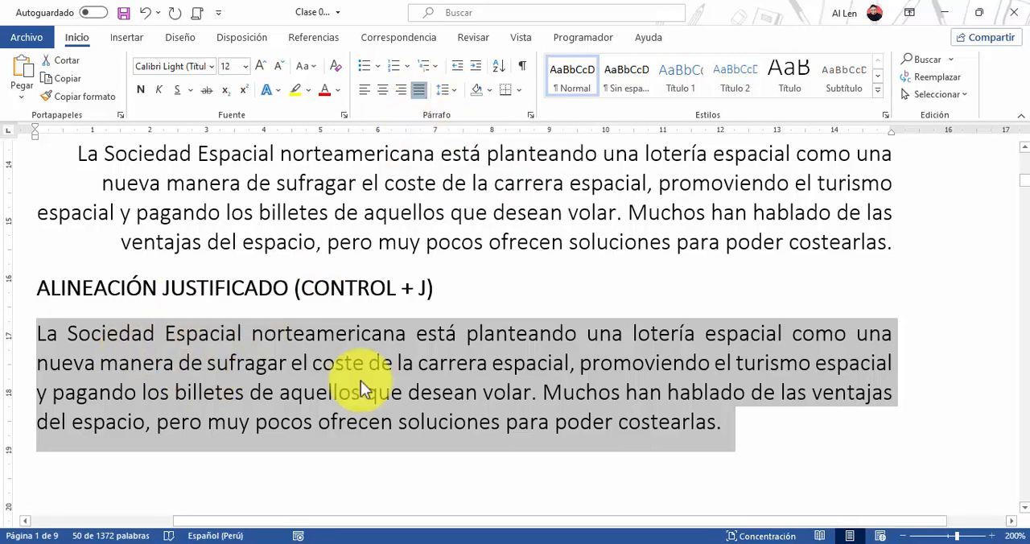
Review the justified, right-aligned and centered headings from the last exercise back up toward the first
left_click(232, 287)
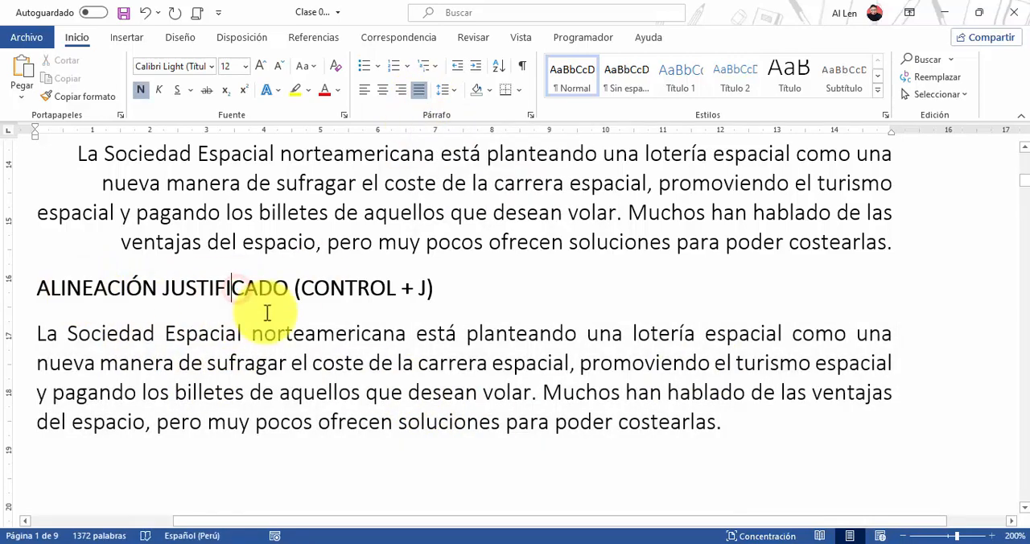
scroll(257, 296, "up", 3)
left_click_drag(649, 253, 852, 255)
scroll(510, 322, "up", 4)
left_click_drag(548, 245, 402, 245)
scroll(424, 294, "up", 3)
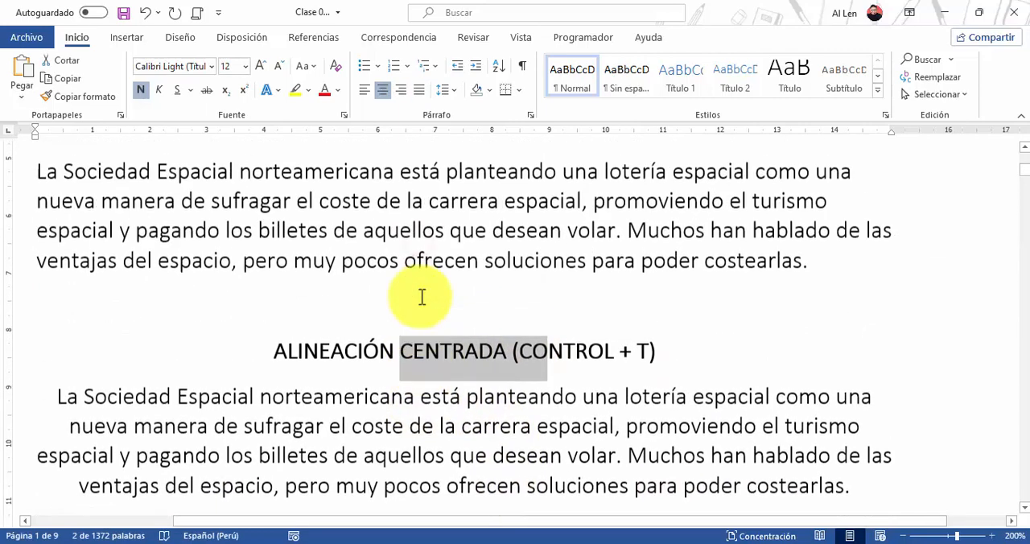
Review the alignment exercises from ALINEACIÓN IZQUIERDA onward and read the EJERCICIOS DE SANGRÍAS explanation of indent types
left_click_drag(132, 169, 297, 159)
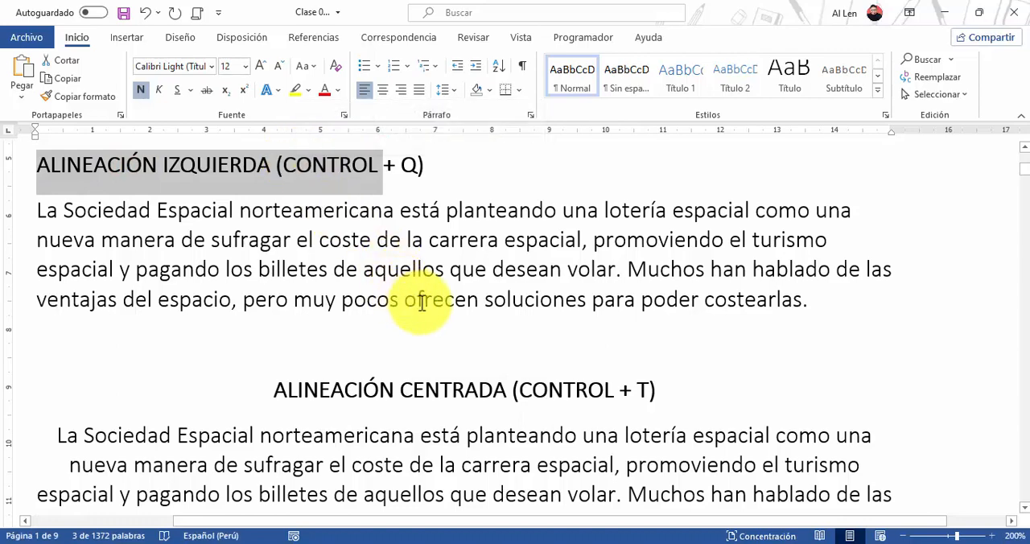
scroll(657, 361, "down", 5)
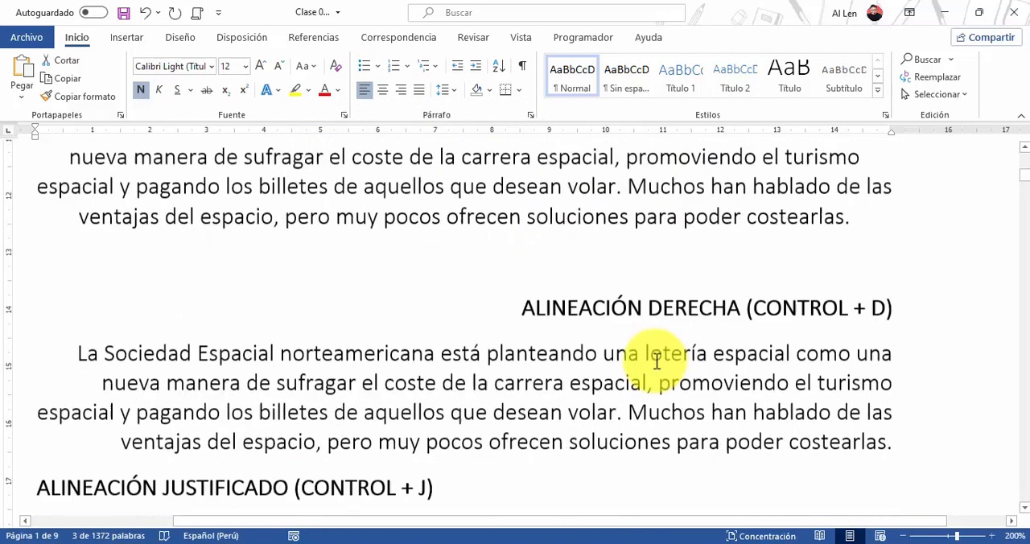
scroll(657, 361, "down", 1)
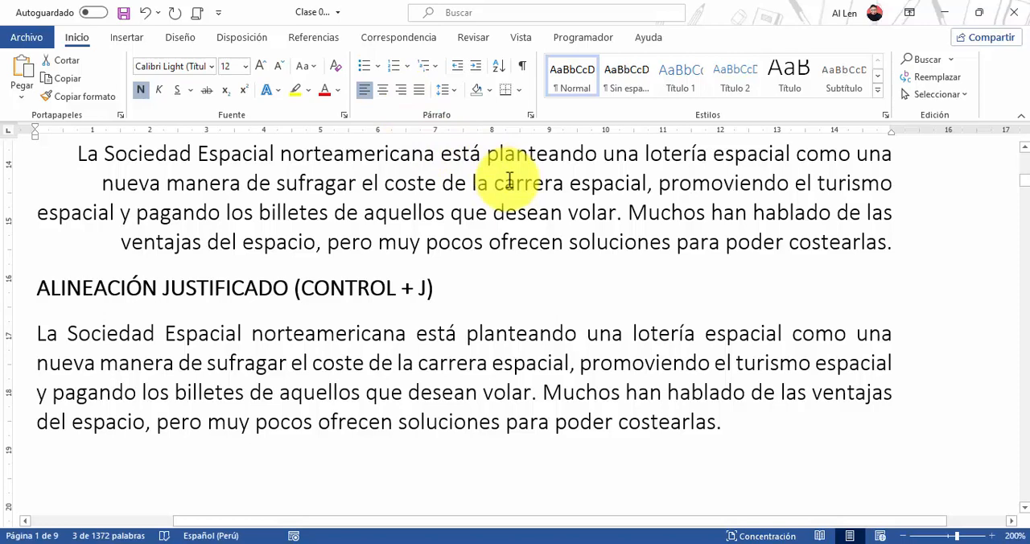
scroll(507, 179, "down", 3)
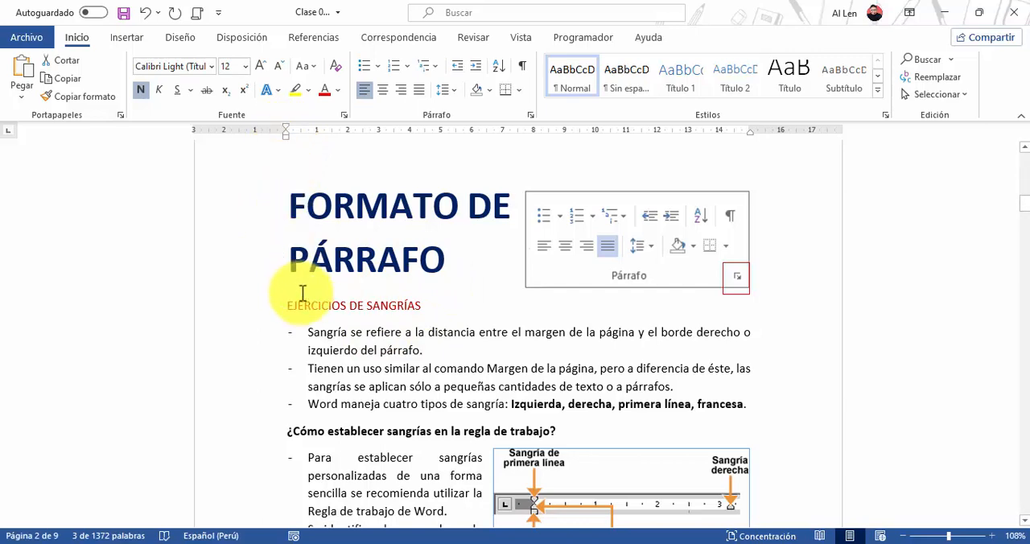
scroll(284, 364, "down", 10)
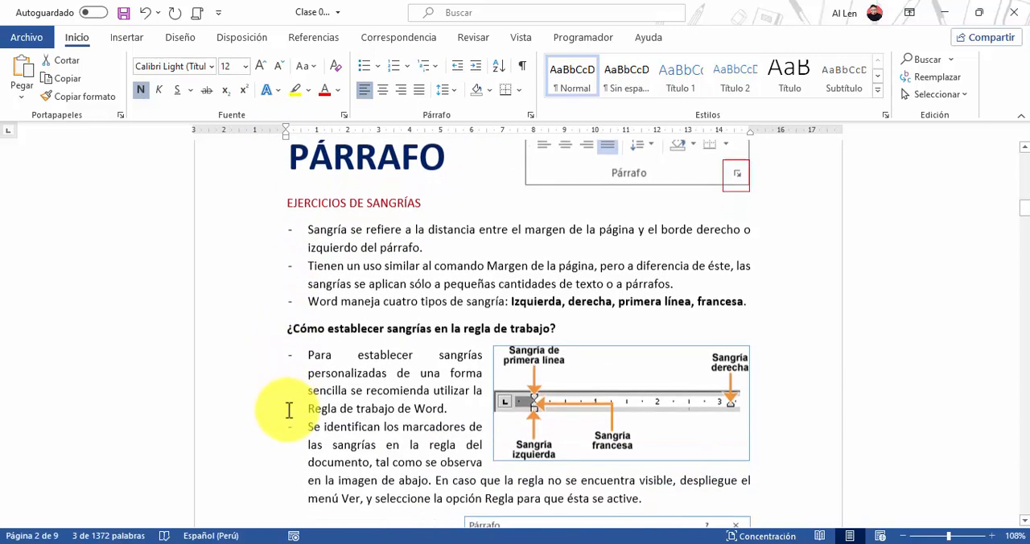
scroll(290, 407, "down", 3)
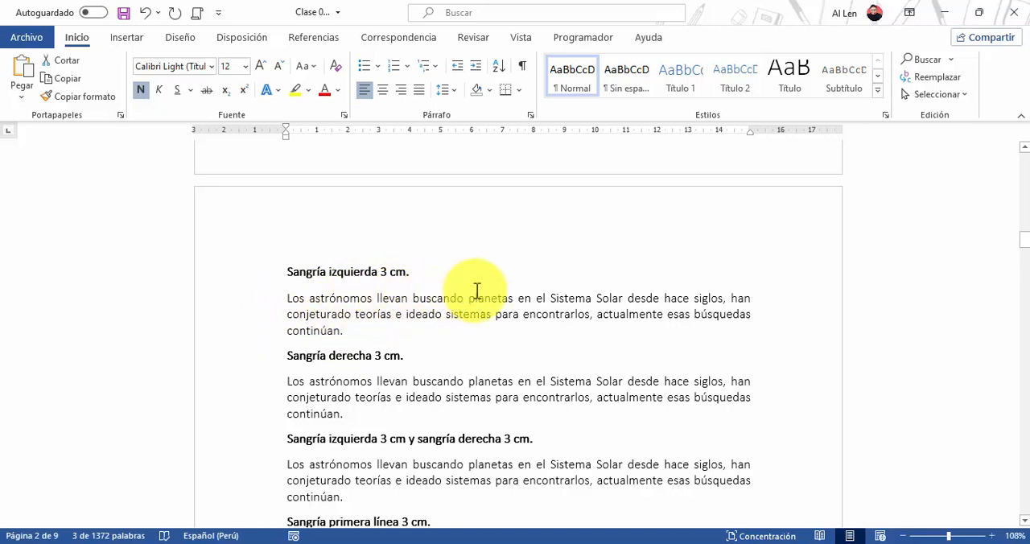
Set a 3 cm left indent on the paragraph under the heading Sangría izquierda 3 cm
left_click(370, 310)
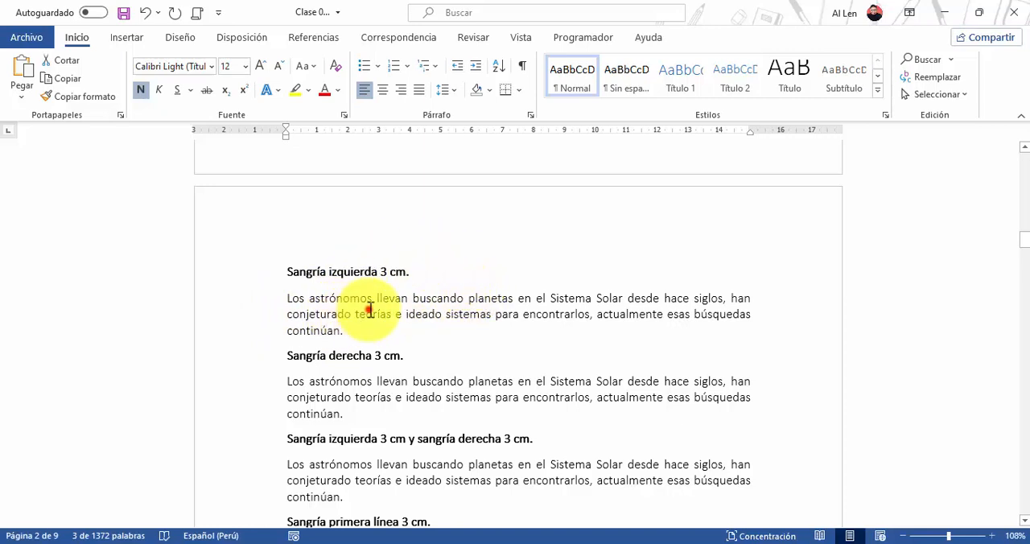
double_click(174, 317)
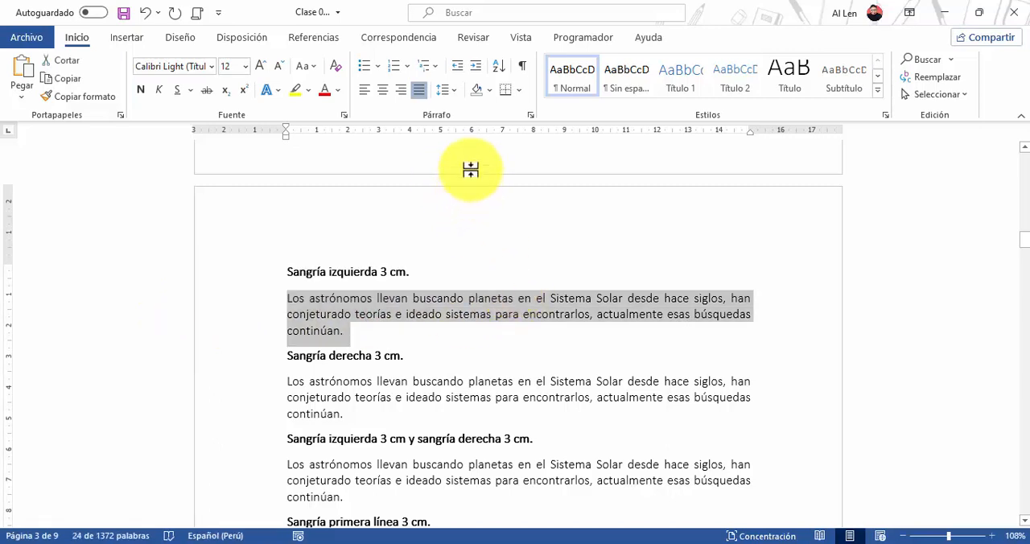
left_click(531, 115)
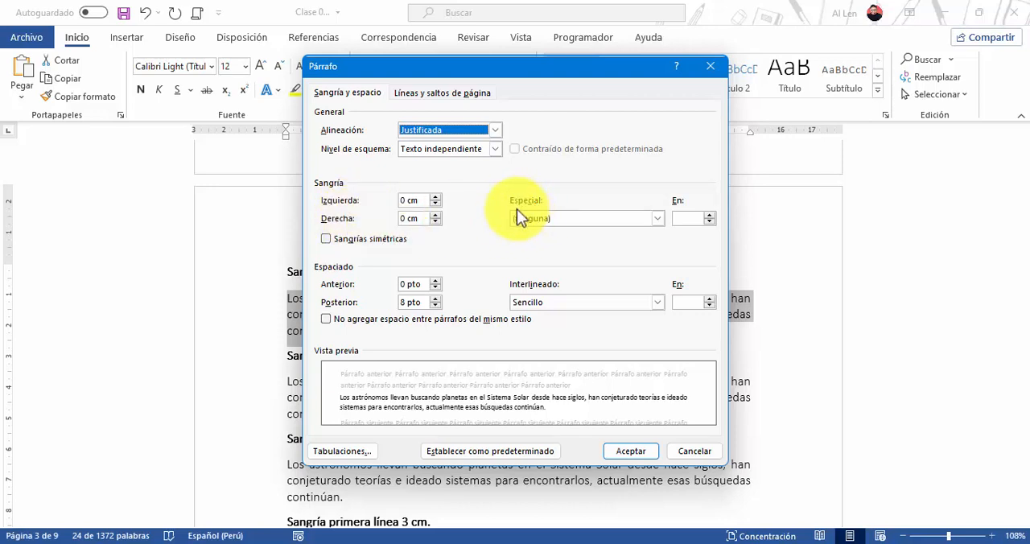
left_click_drag(399, 70, 561, 82)
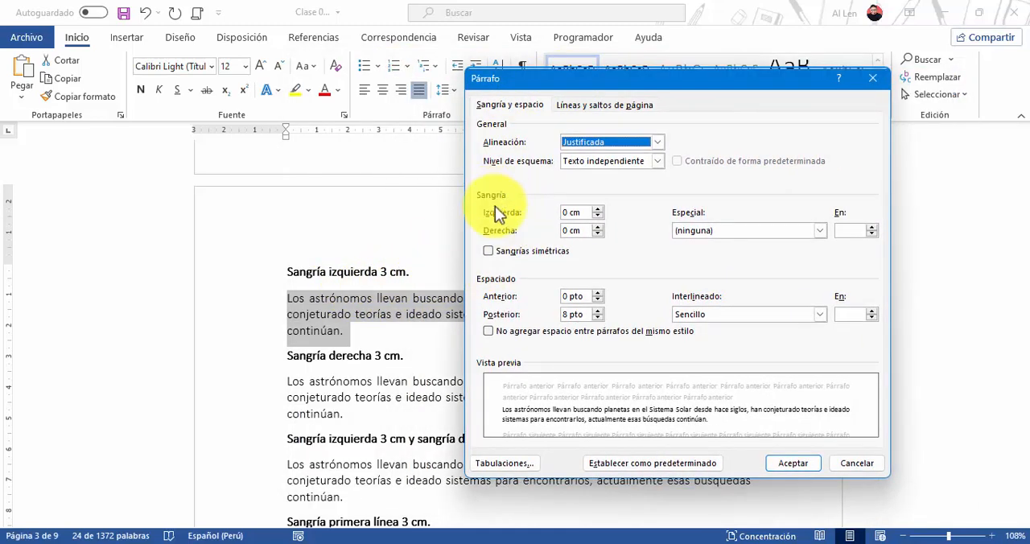
left_click(570, 211)
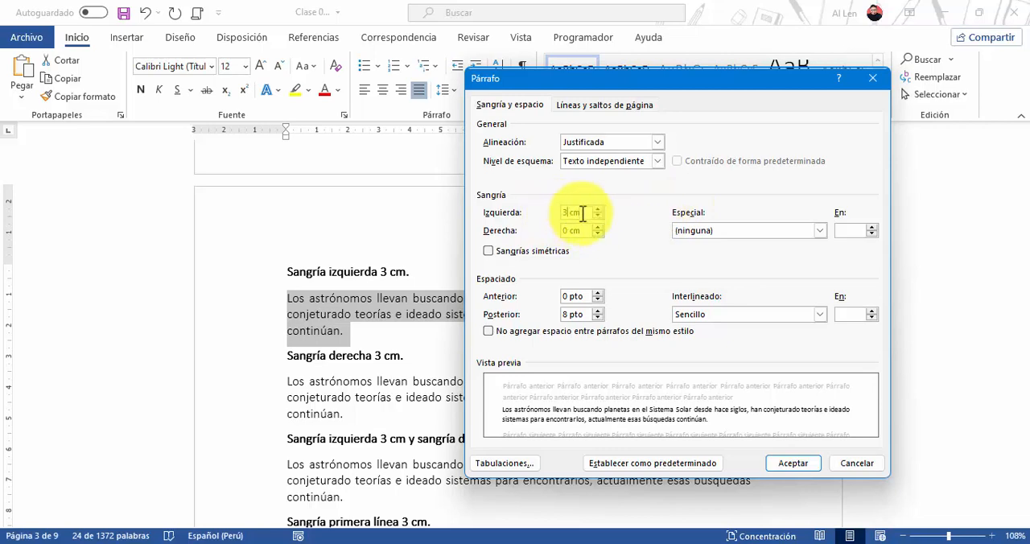
left_click(795, 464)
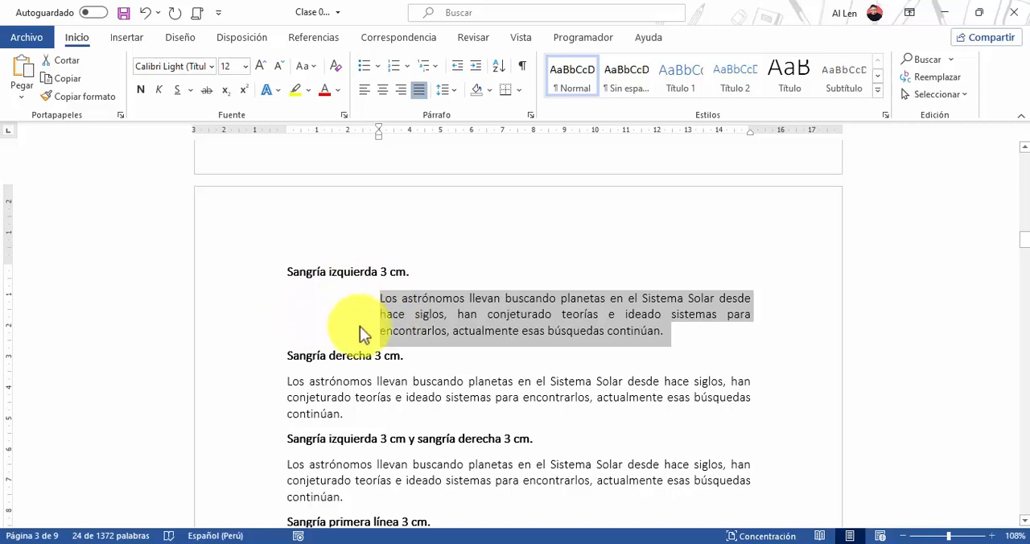
Apply a 3 cm right indent to the paragraph under the heading Sangría derecha 3 cm
double_click(251, 403)
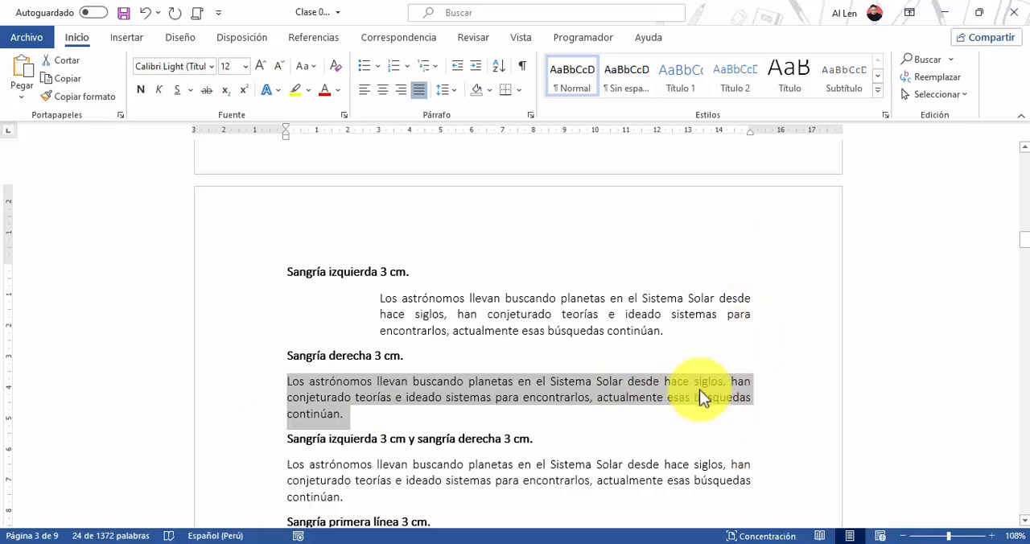
left_click(529, 117)
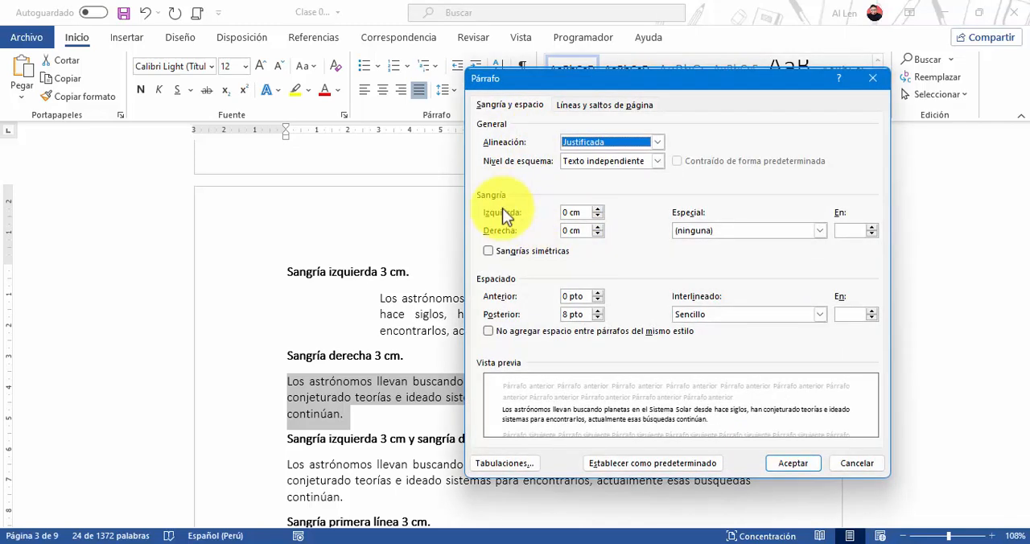
left_click(570, 230)
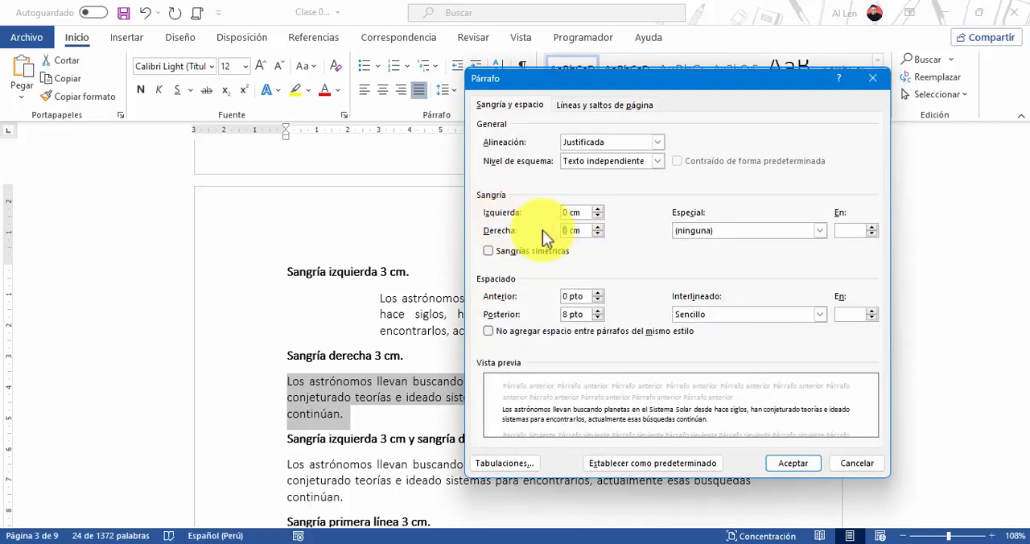
left_click(784, 460)
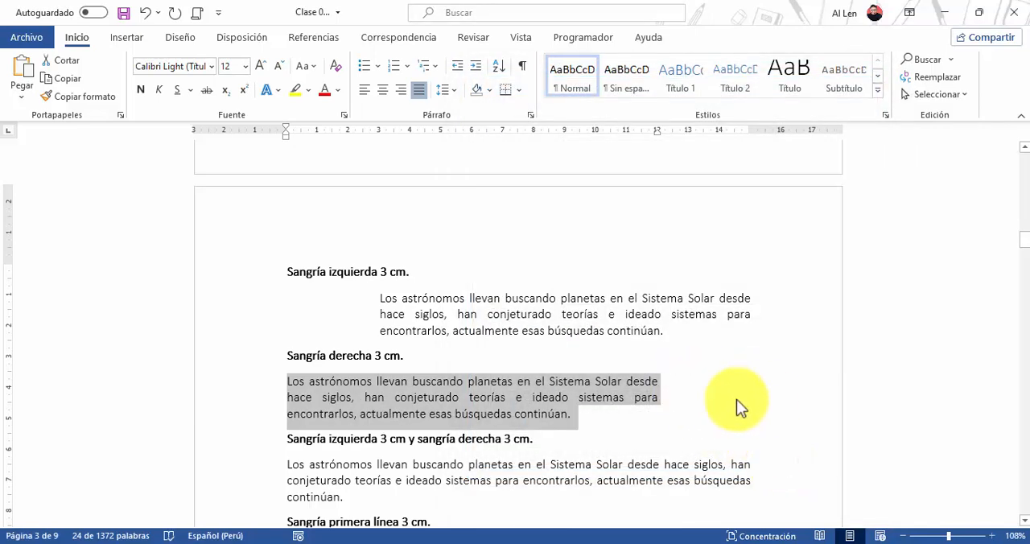
Indent the paragraph under Sangría izquierda 3 cm y sangría derecha 3 cm by 3 cm on both left and right
scroll(722, 399, "down", 3)
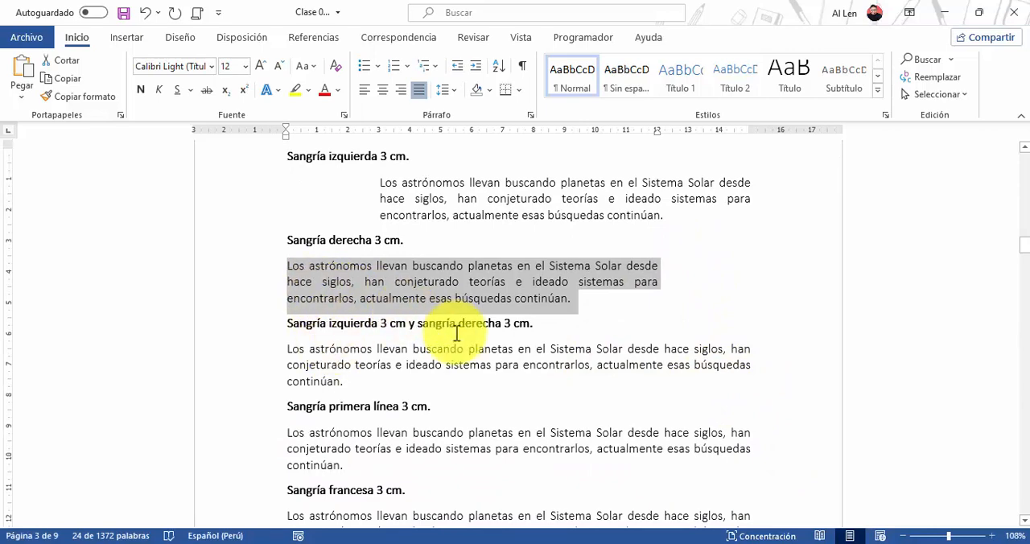
double_click(258, 363)
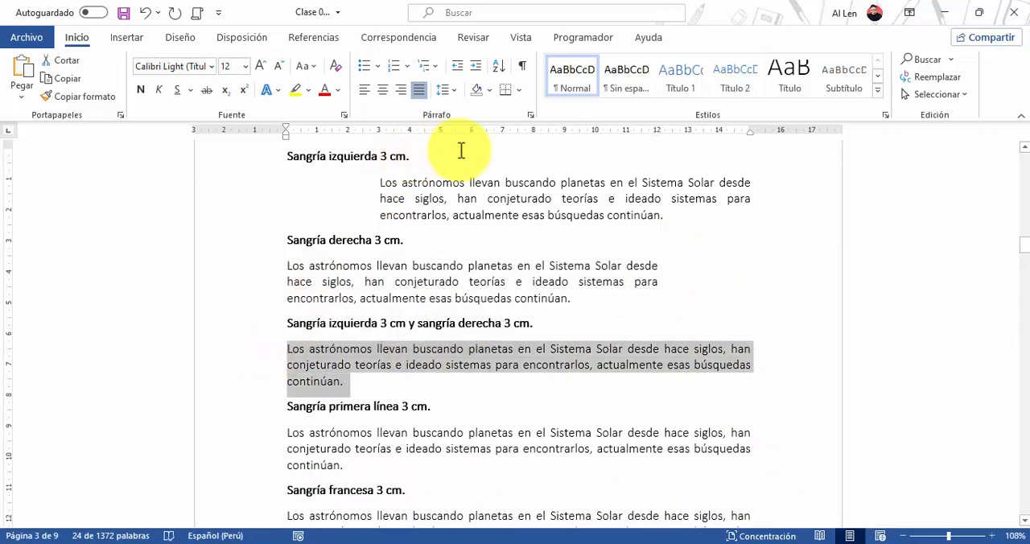
left_click(531, 115)
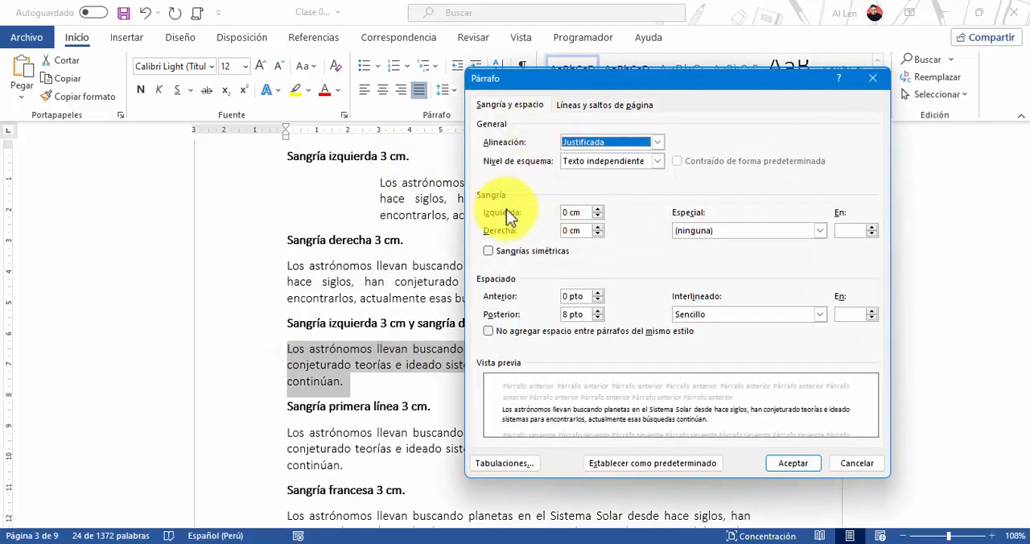
left_click(571, 212)
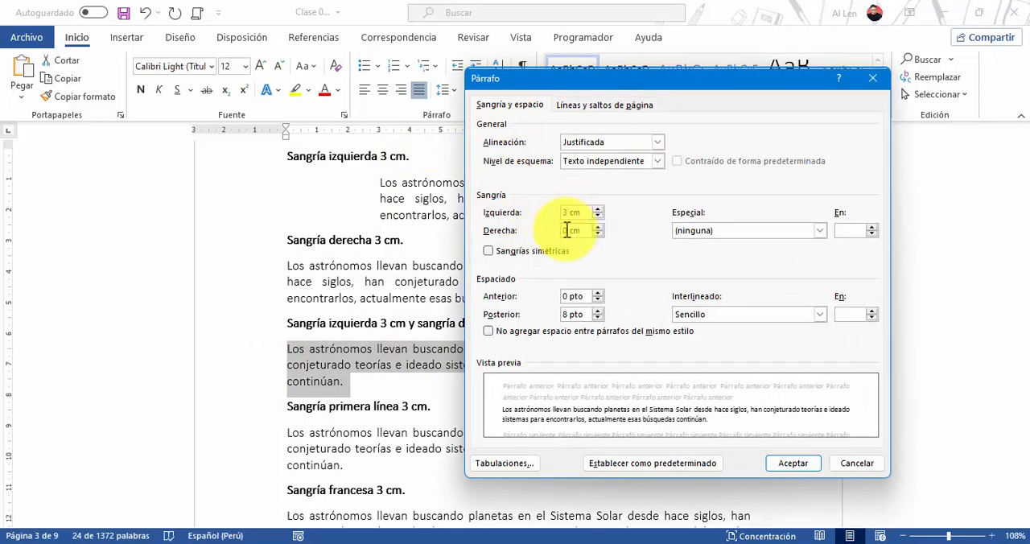
left_click(568, 231)
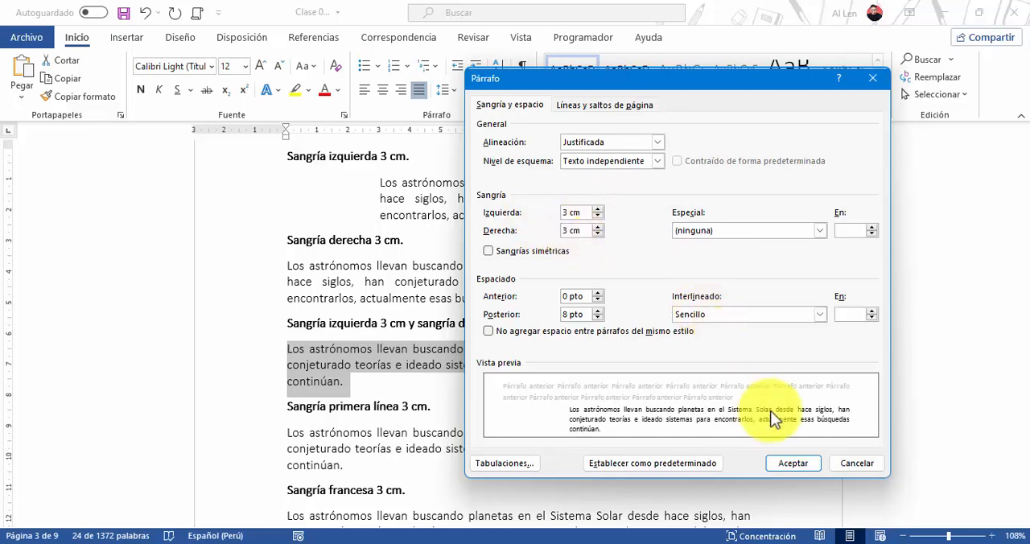
left_click(787, 461)
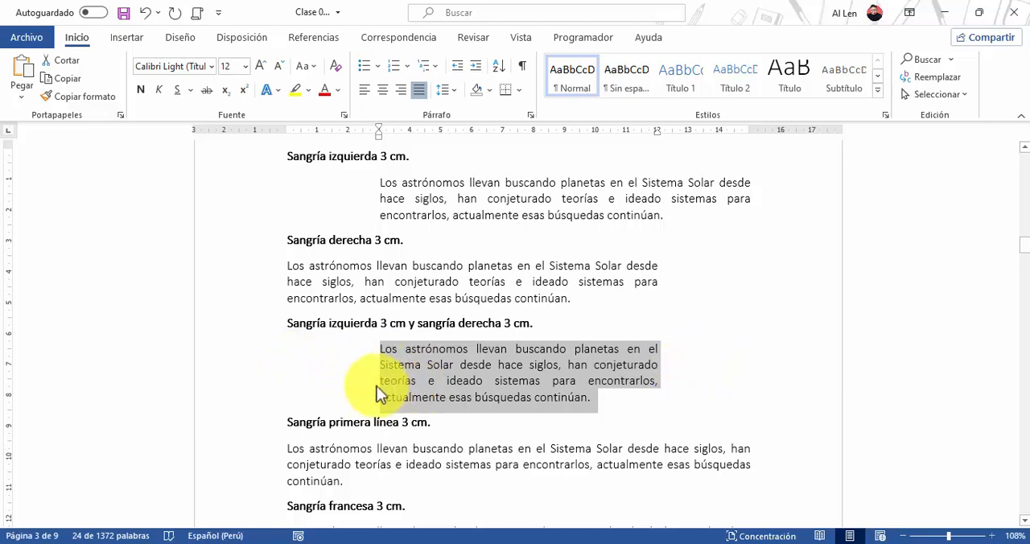
Give the paragraph under Sangría primera línea 3 cm a special first-line indent (Primera línea) of 3 cm
scroll(462, 388, "down", 3)
scroll(464, 388, "down", 1)
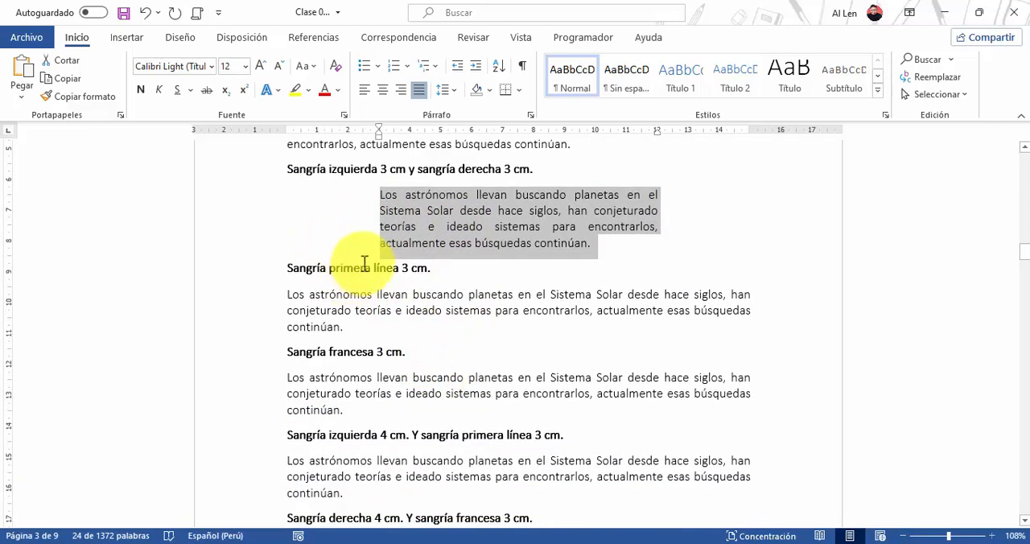
double_click(266, 321)
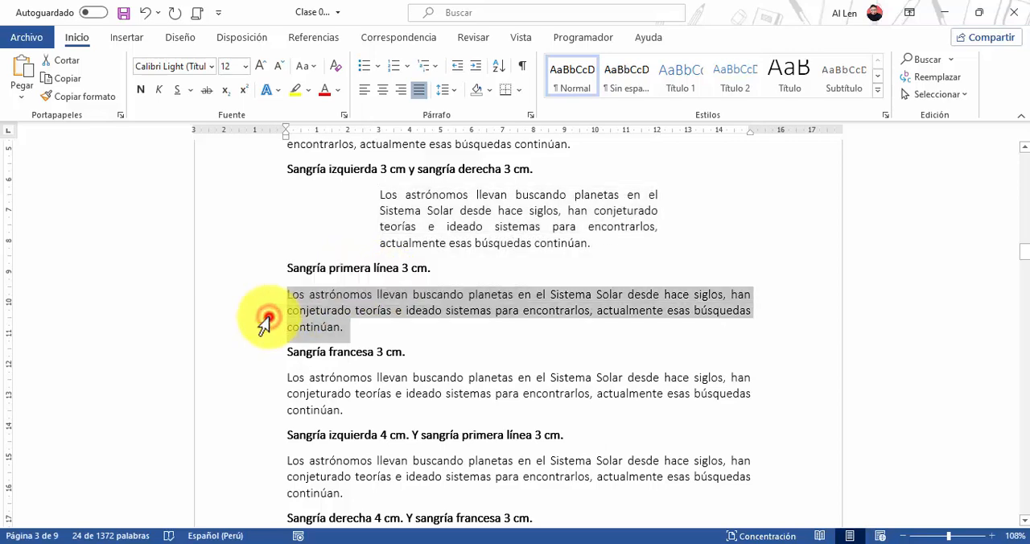
left_click(531, 114)
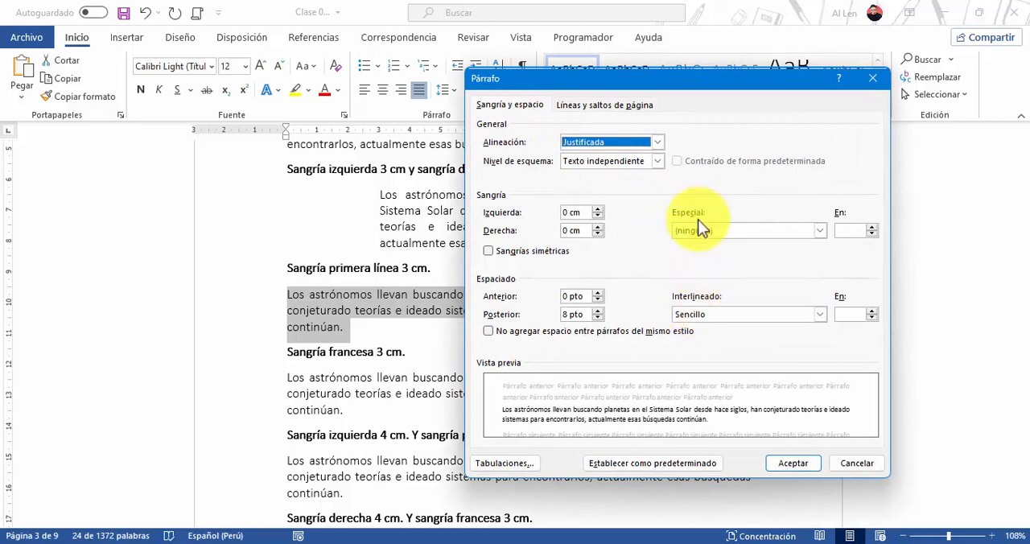
left_click(739, 228)
left_click(699, 249)
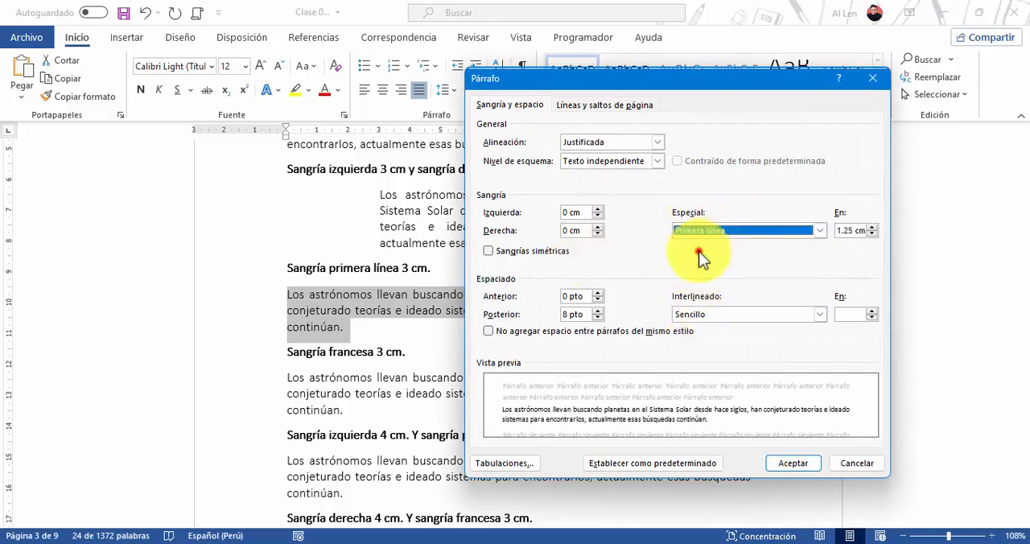
double_click(850, 230)
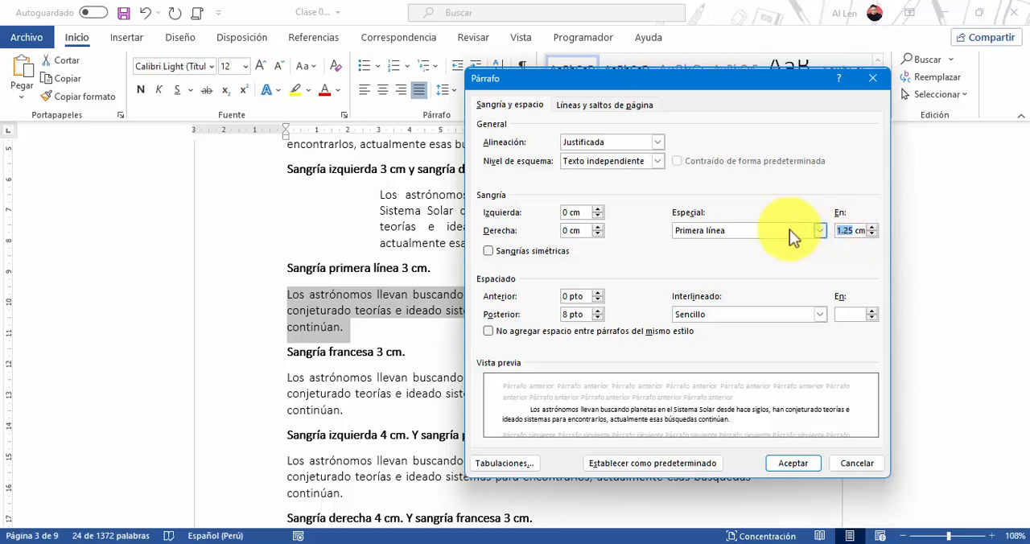
type("3")
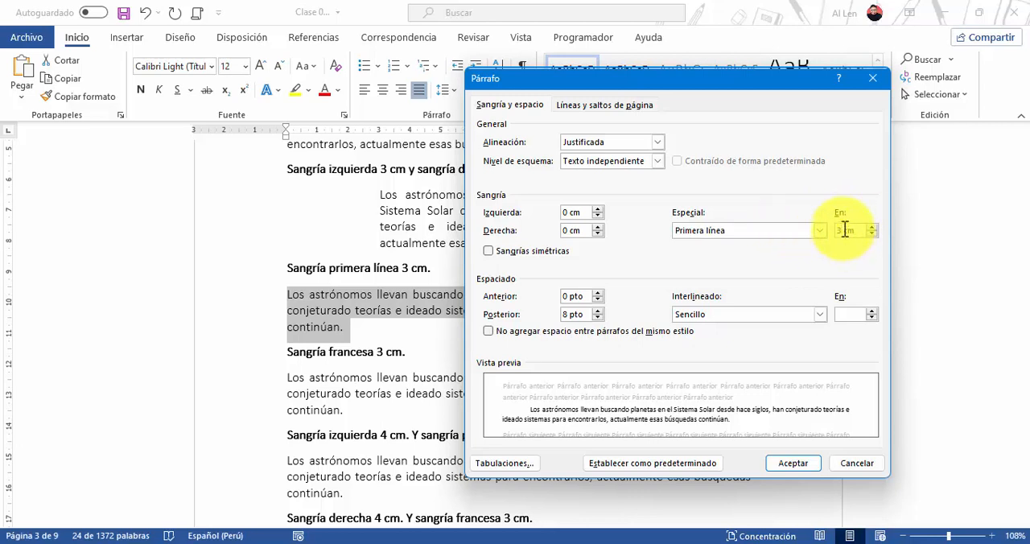
left_click(783, 461)
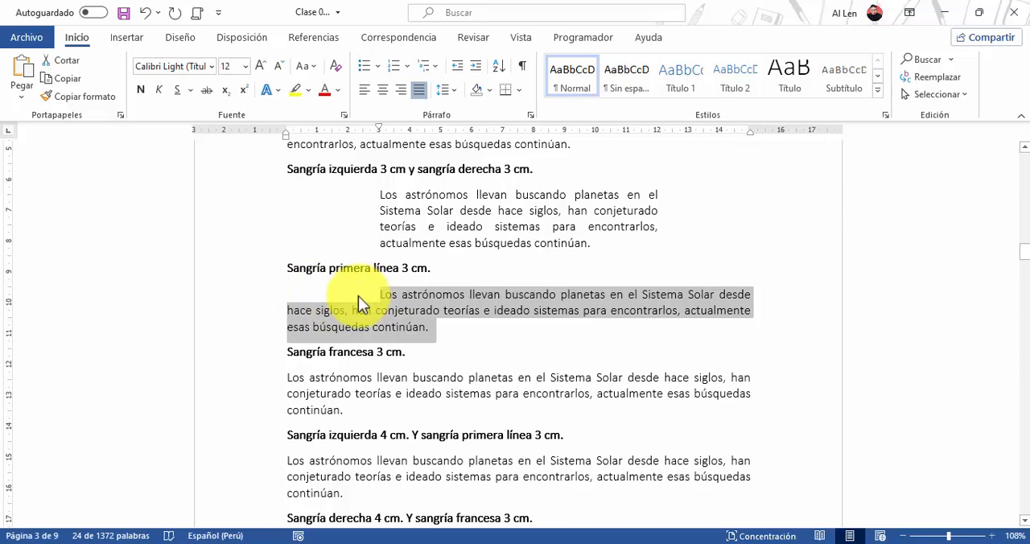
Apply a special hanging indent (Sangría francesa) of 3 cm to the paragraph under Sangría francesa 3 cm
double_click(253, 392)
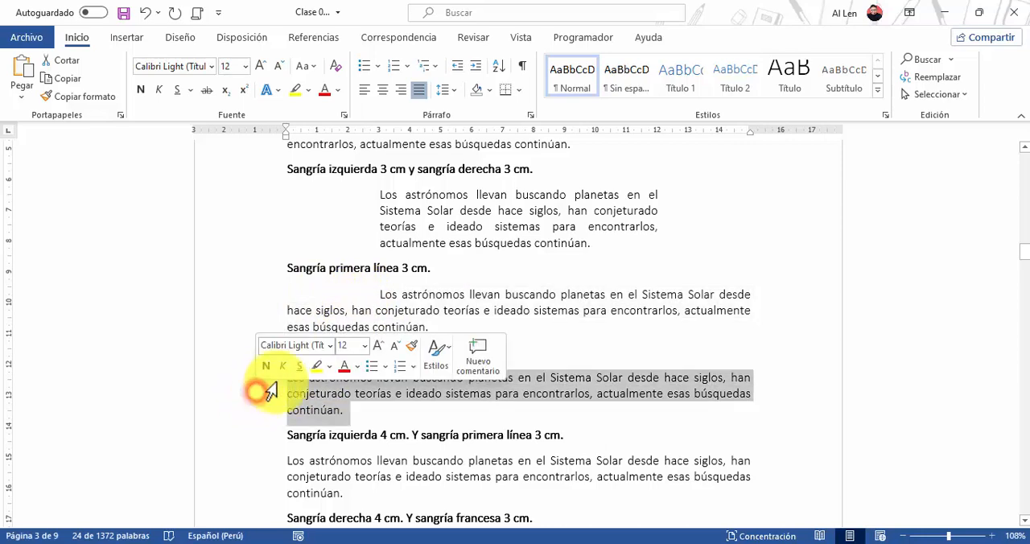
left_click(529, 116)
left_click(700, 231)
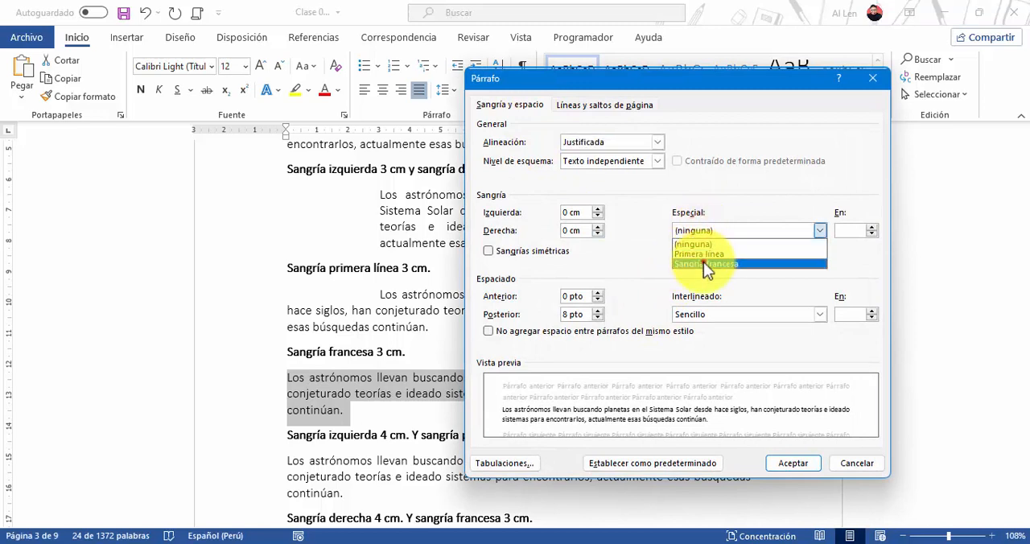
left_click(705, 263)
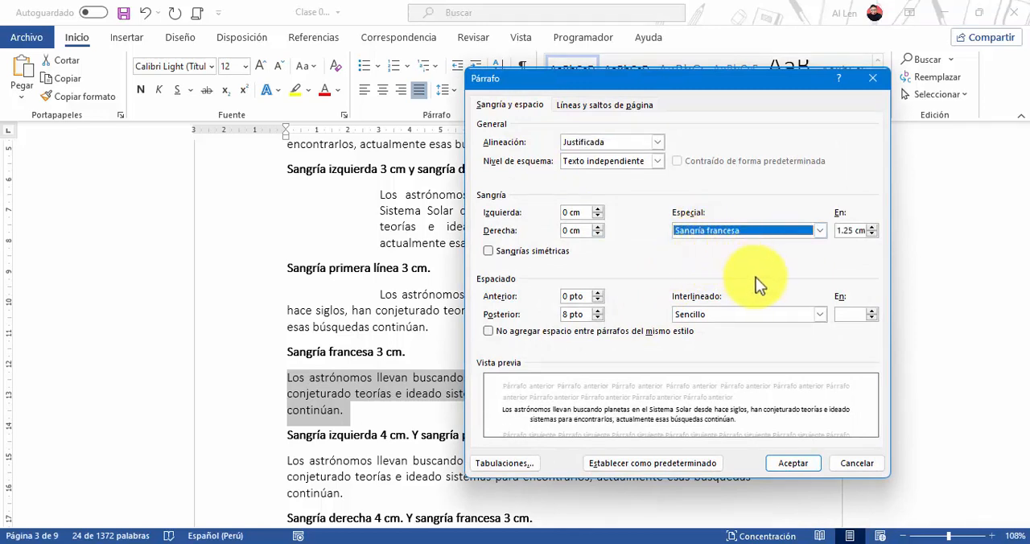
left_click_drag(855, 231, 821, 234)
type("3")
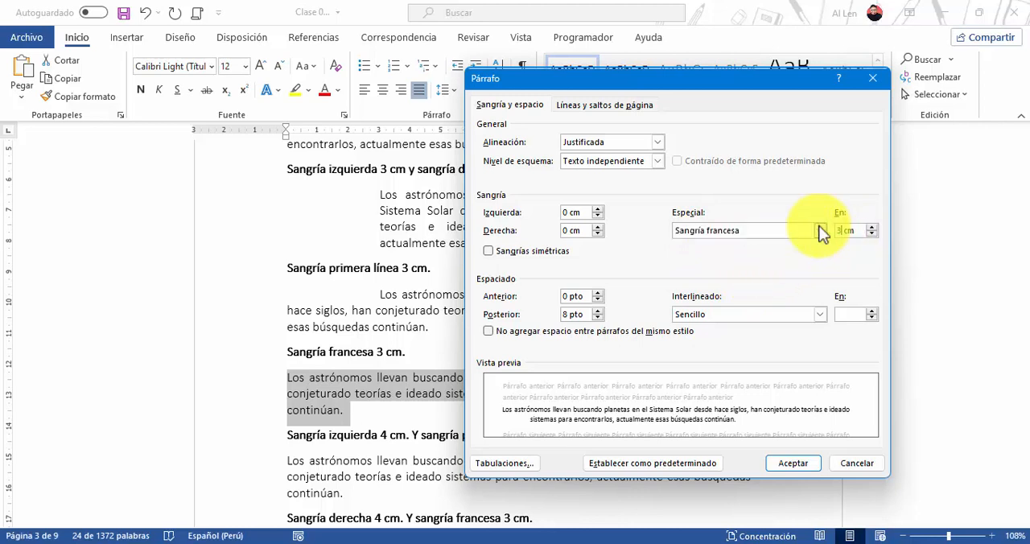
left_click(802, 463)
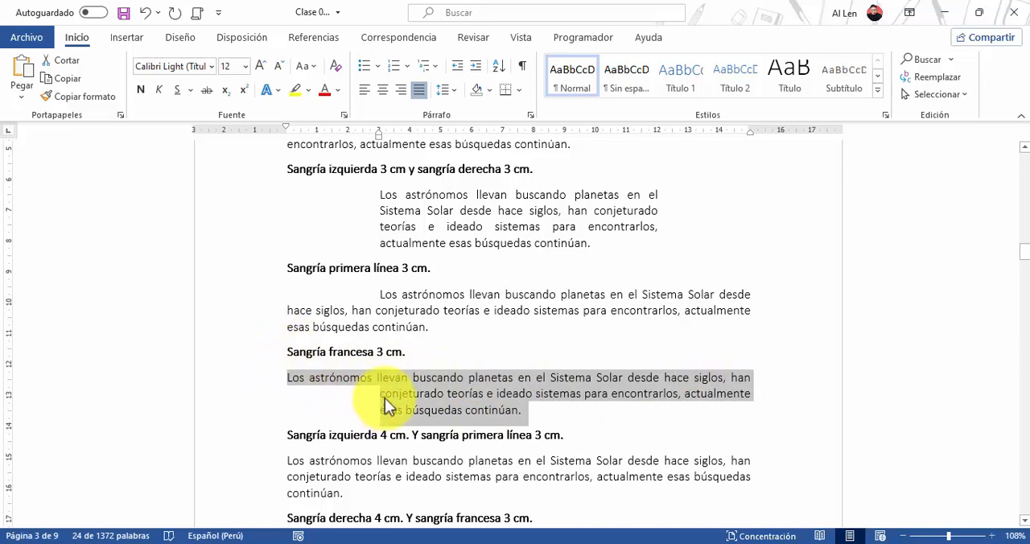
scroll(433, 410, "down", 3)
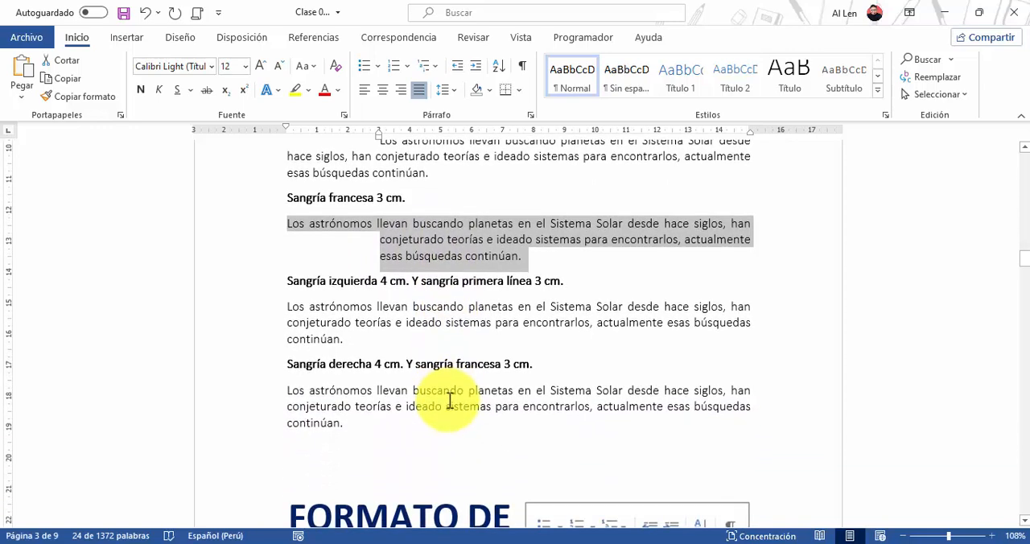
Give the paragraph under Sangría izquierda 4 cm. Y sangría primera línea 3 cm. a 4 cm left indent and a 3 cm Primera línea indent
double_click(270, 327)
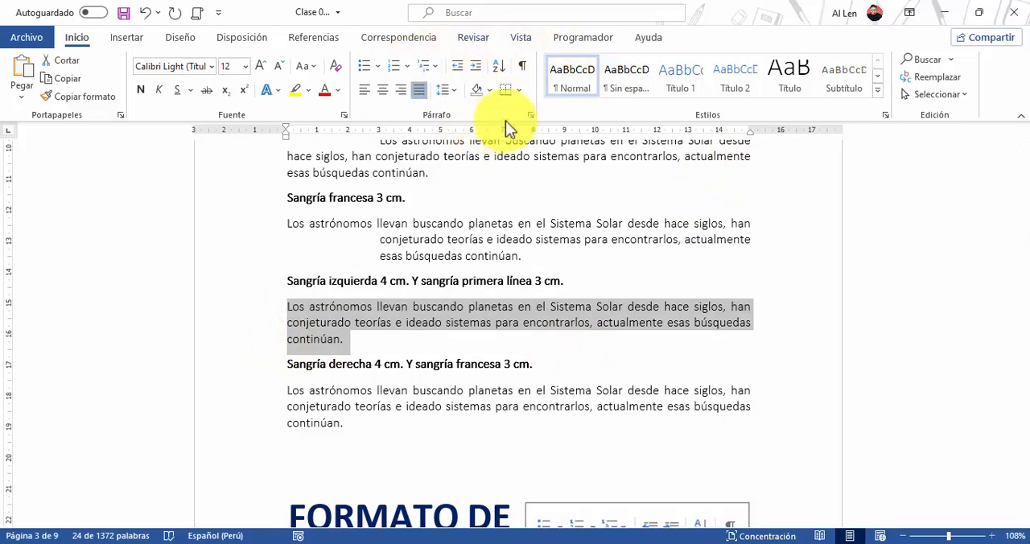
left_click(531, 116)
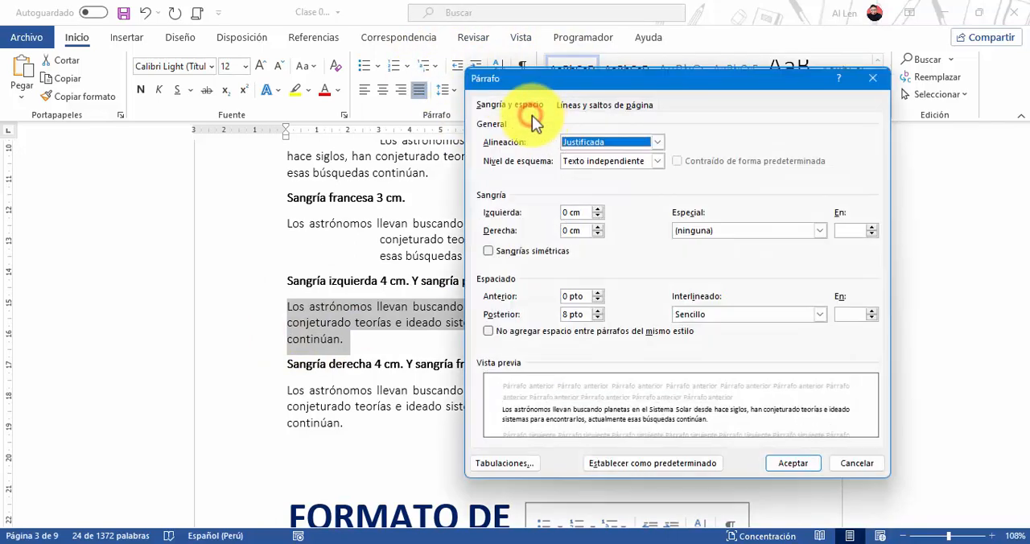
left_click(557, 214)
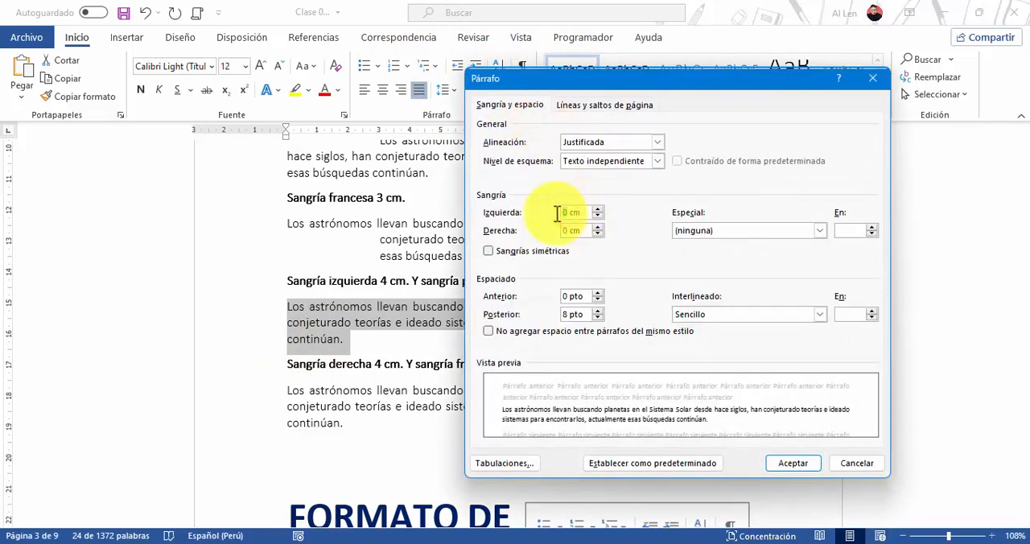
left_click(715, 231)
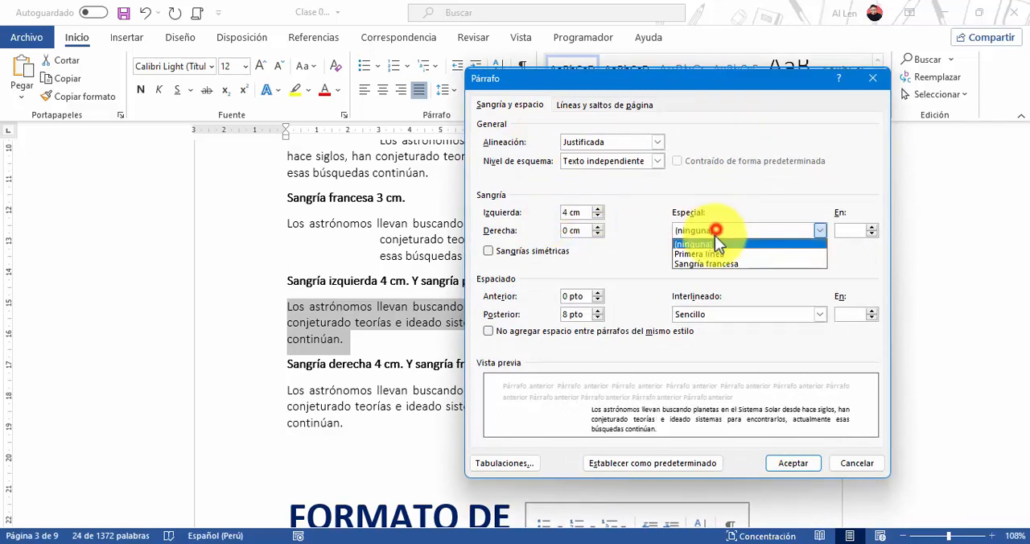
left_click(711, 250)
double_click(849, 230)
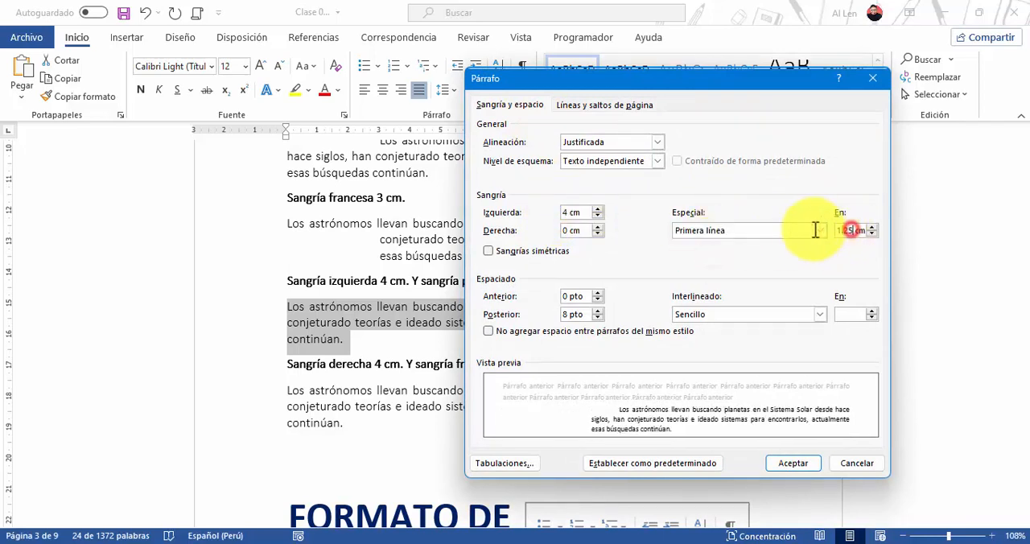
type("3")
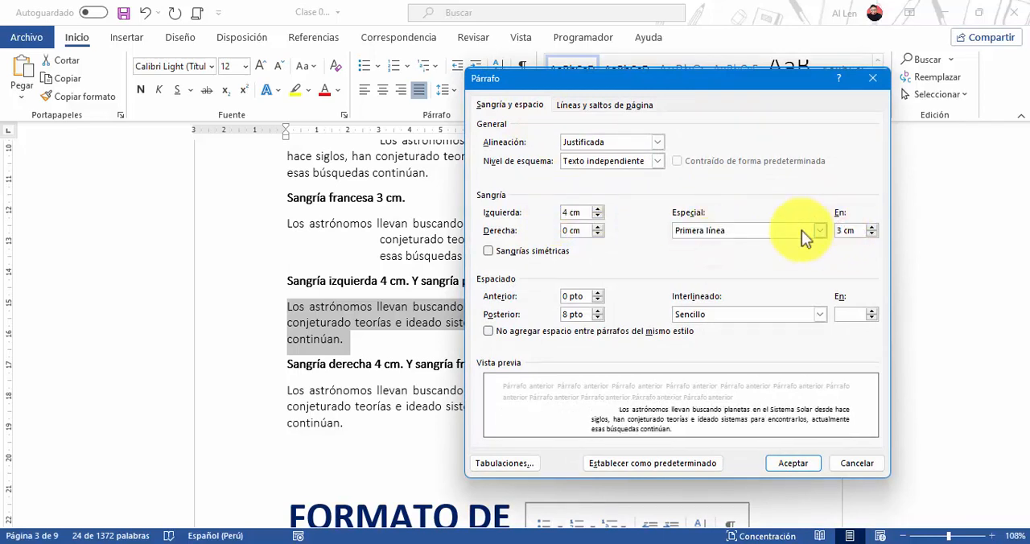
left_click(795, 464)
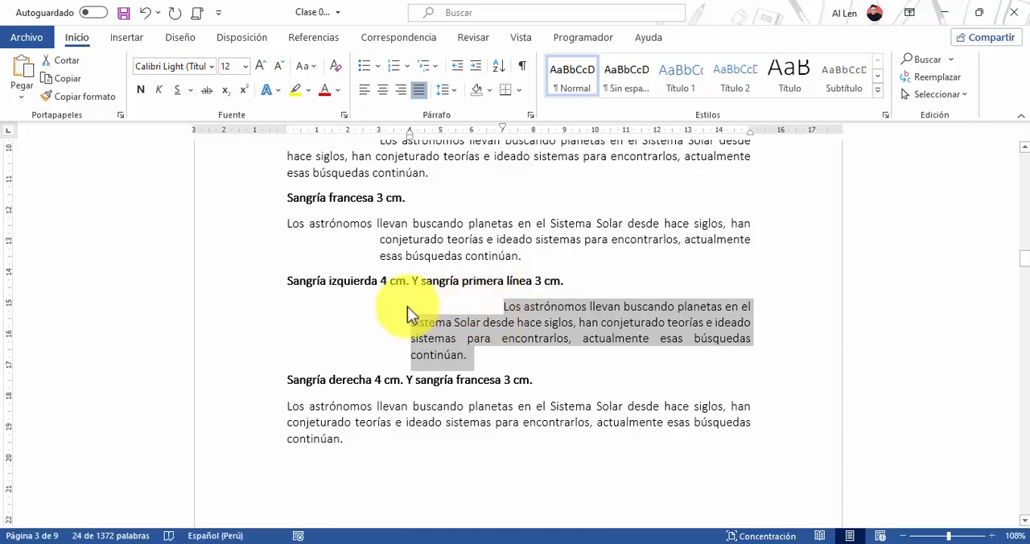
Give the paragraph under Sangría derecha 4 cm. Y sangría francesa 3 cm. a 4 cm right indent and a 3 cm Sangría francesa indent
double_click(230, 425)
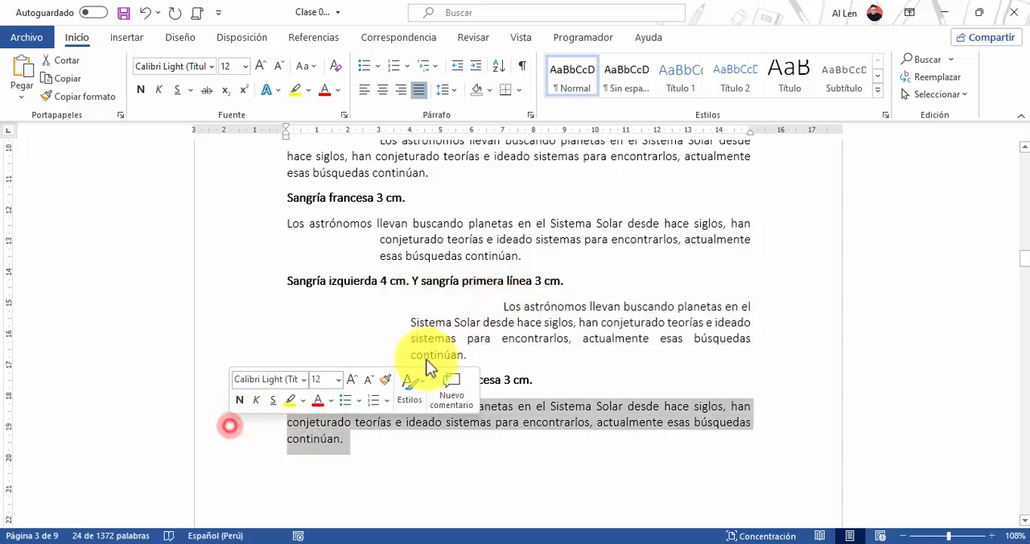
left_click(531, 115)
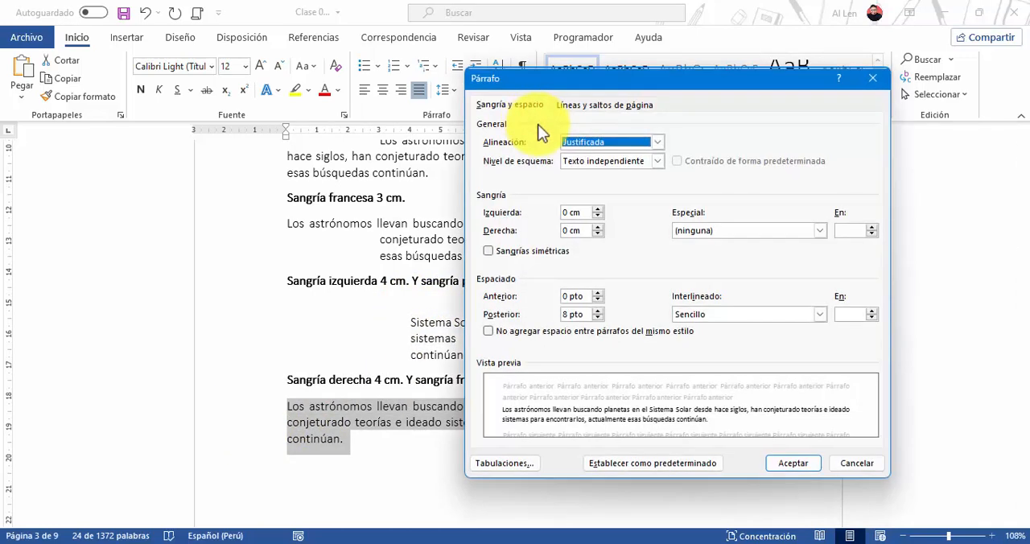
left_click(568, 231)
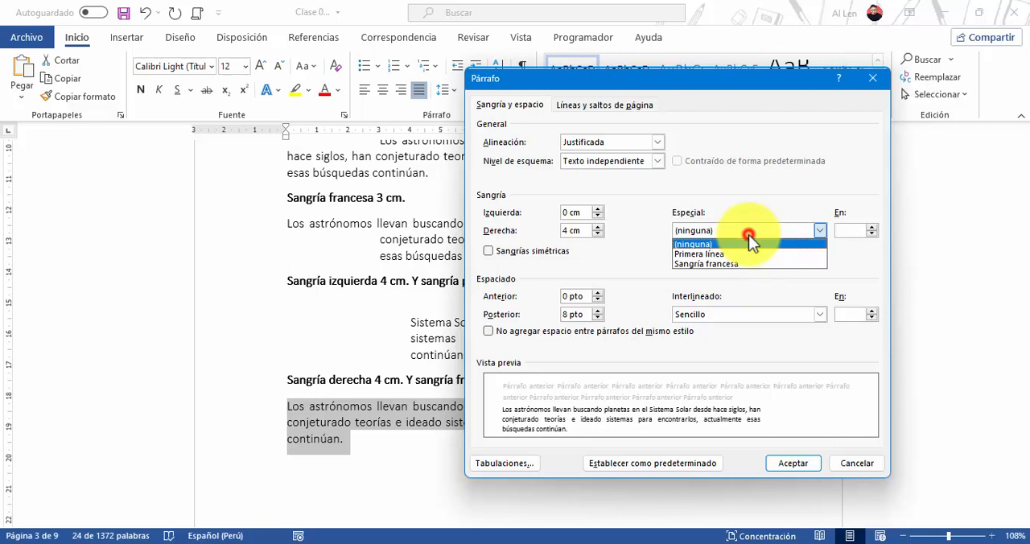
left_click(714, 264)
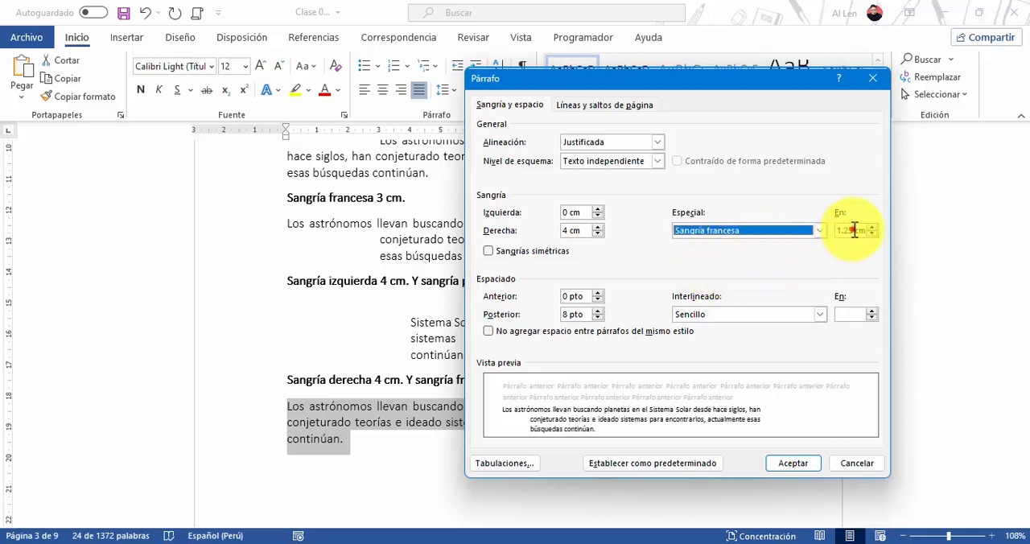
left_click_drag(855, 230, 820, 230)
type("3")
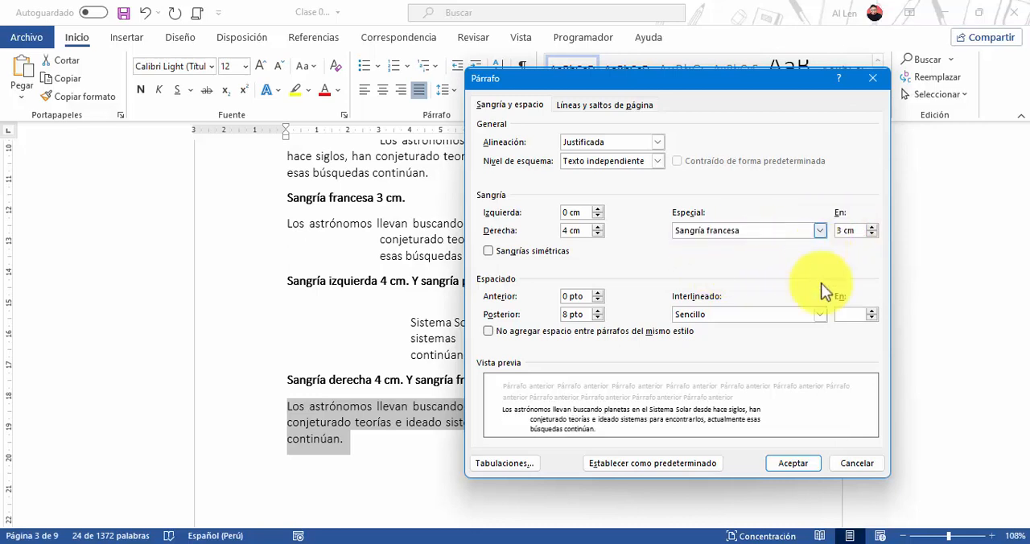
left_click(792, 463)
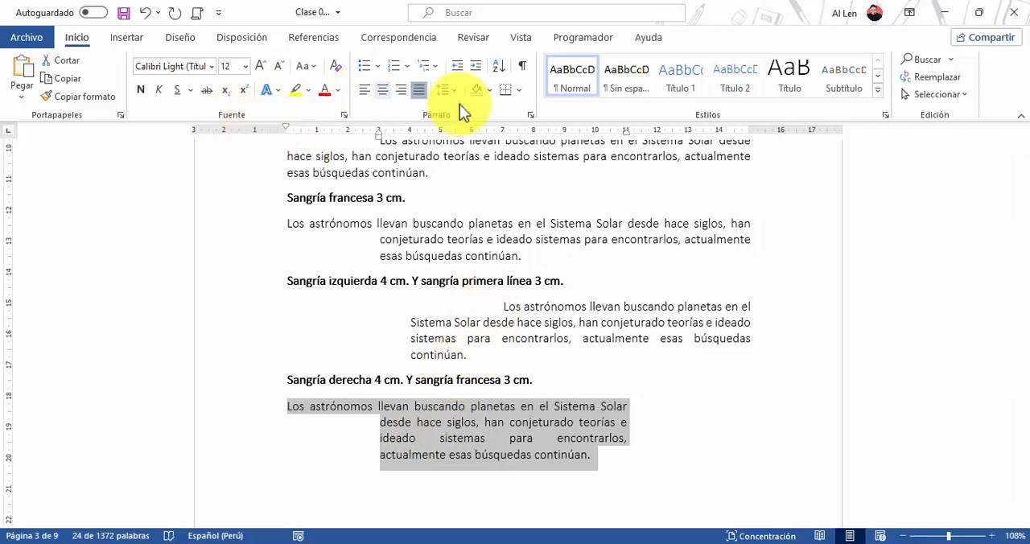
Examine the ruler's indent markers and their explanatory diagram, and look through the introduction to the EJERCICIOS DE ESPACIADO section
left_click(419, 277)
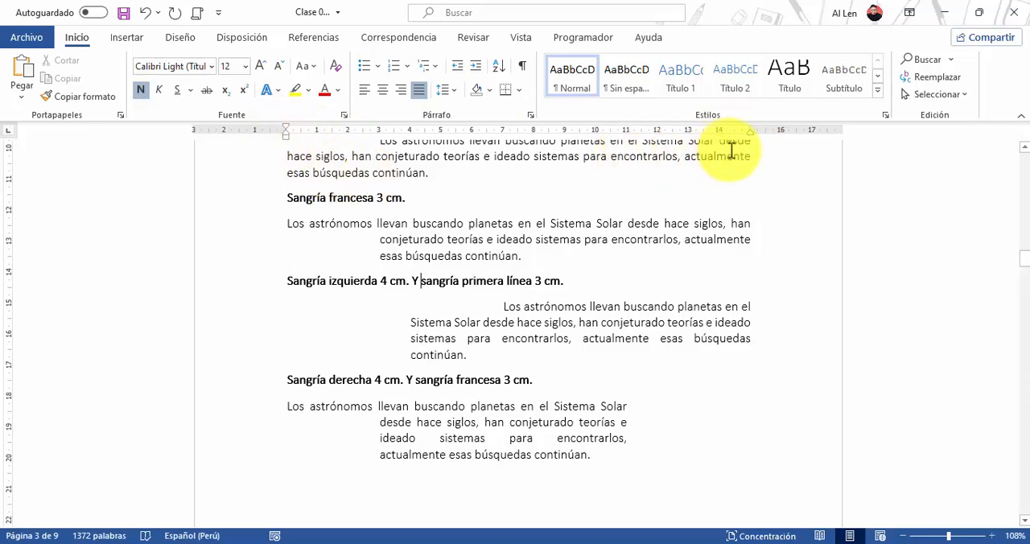
left_click(214, 284)
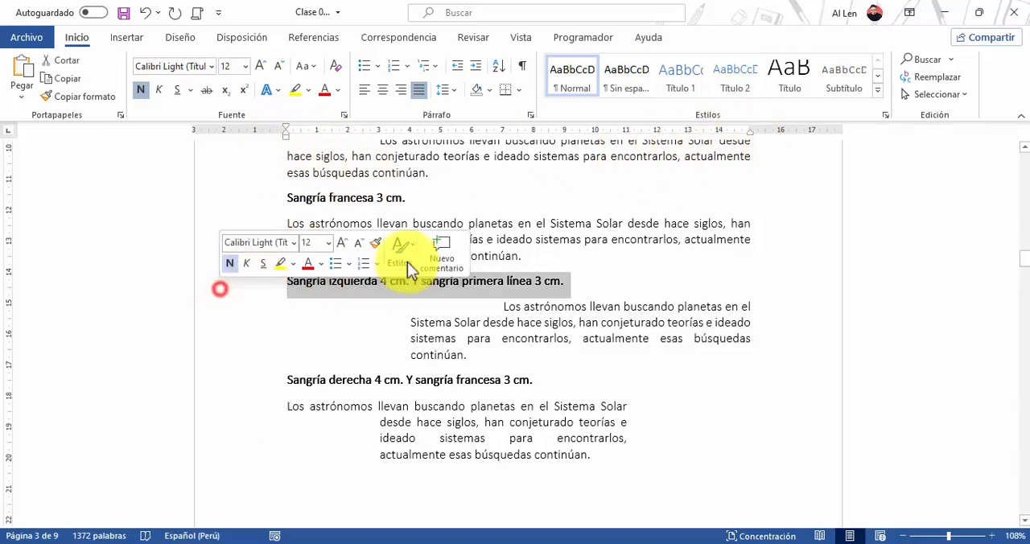
mouse_move(751, 135)
left_mouse_down()
mouse_move(474, 142)
mouse_move(710, 144)
mouse_move(515, 157)
mouse_move(706, 151)
mouse_move(545, 161)
mouse_move(727, 150)
mouse_move(488, 147)
mouse_move(753, 143)
left_mouse_up()
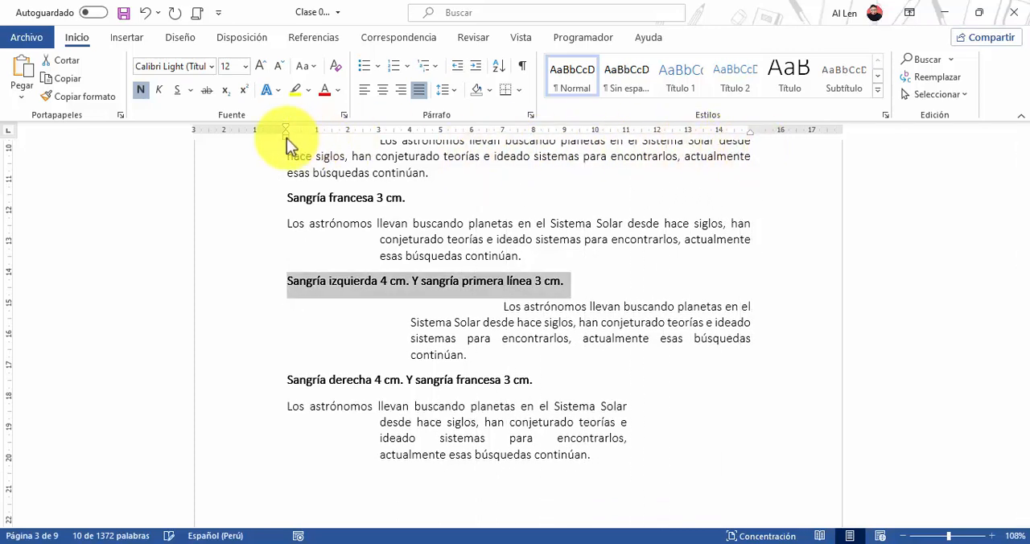
mouse_move(286, 139)
left_mouse_down()
mouse_move(402, 142)
mouse_move(285, 136)
mouse_move(402, 134)
mouse_move(286, 137)
left_mouse_up()
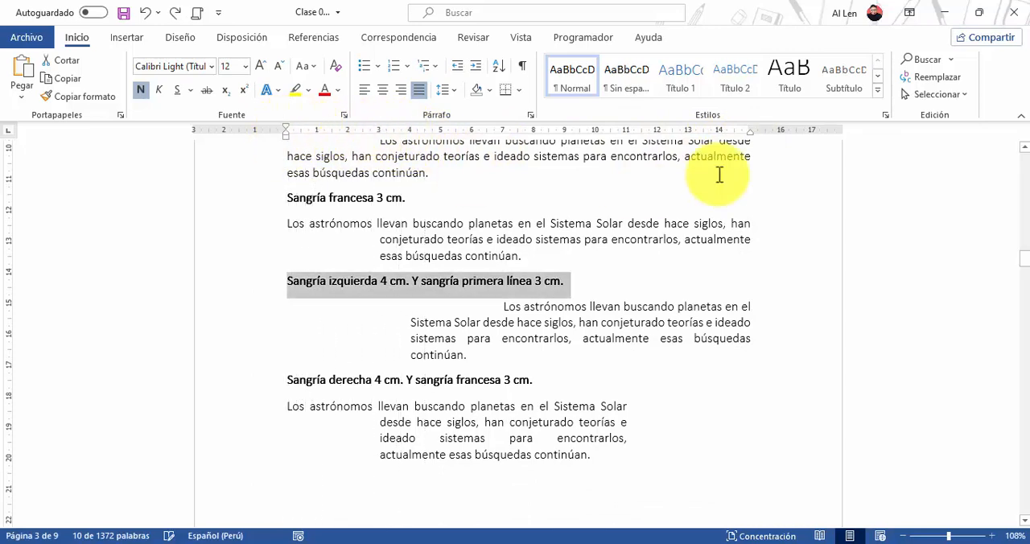
left_click(584, 308)
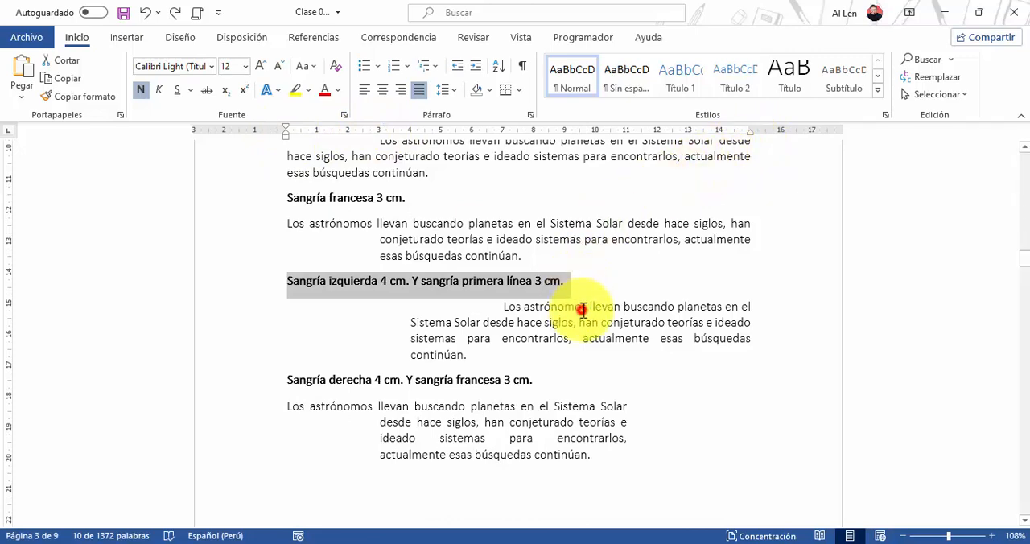
scroll(643, 292, "up", 2)
scroll(643, 292, "up", 15)
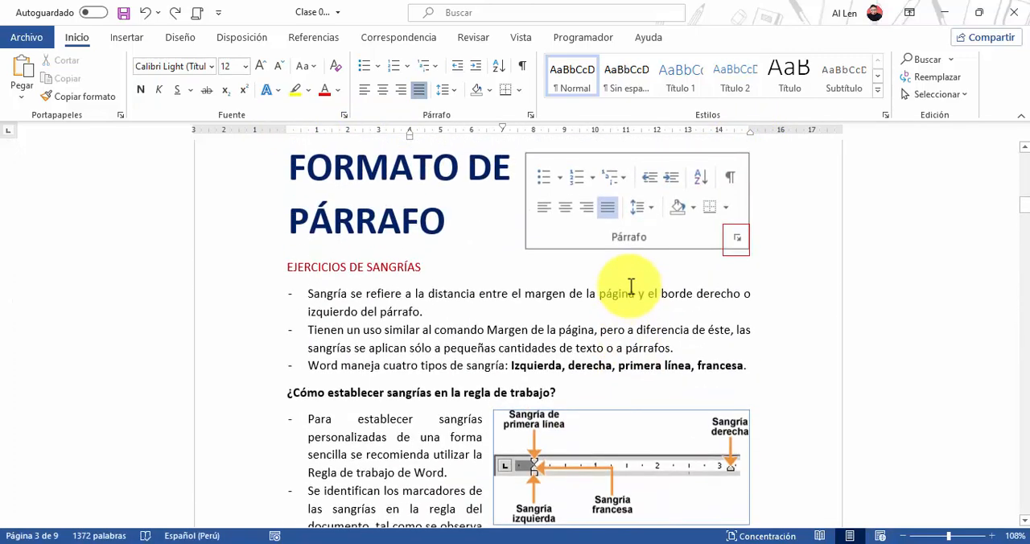
scroll(660, 298, "down", 2)
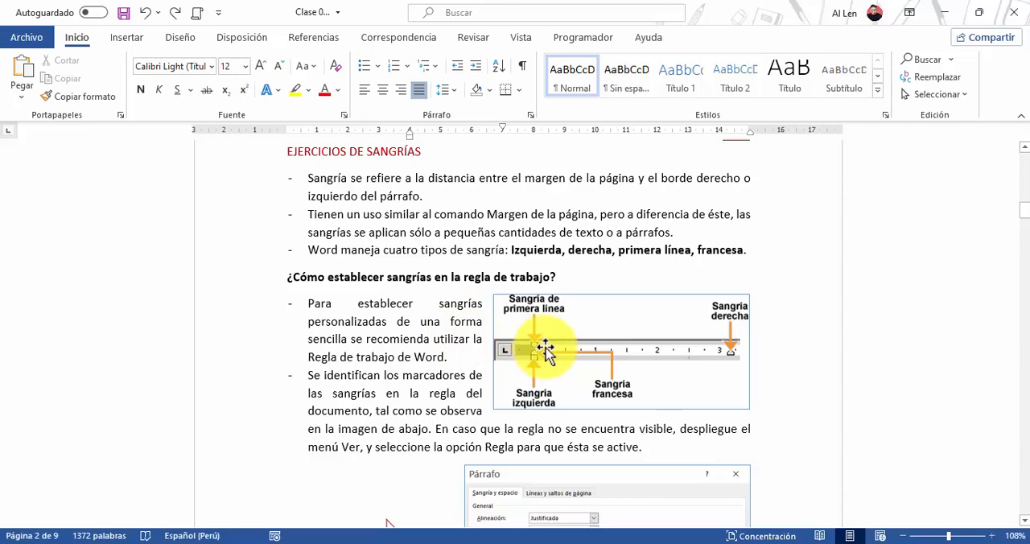
scroll(557, 343, "down", 2)
scroll(557, 342, "down", 15)
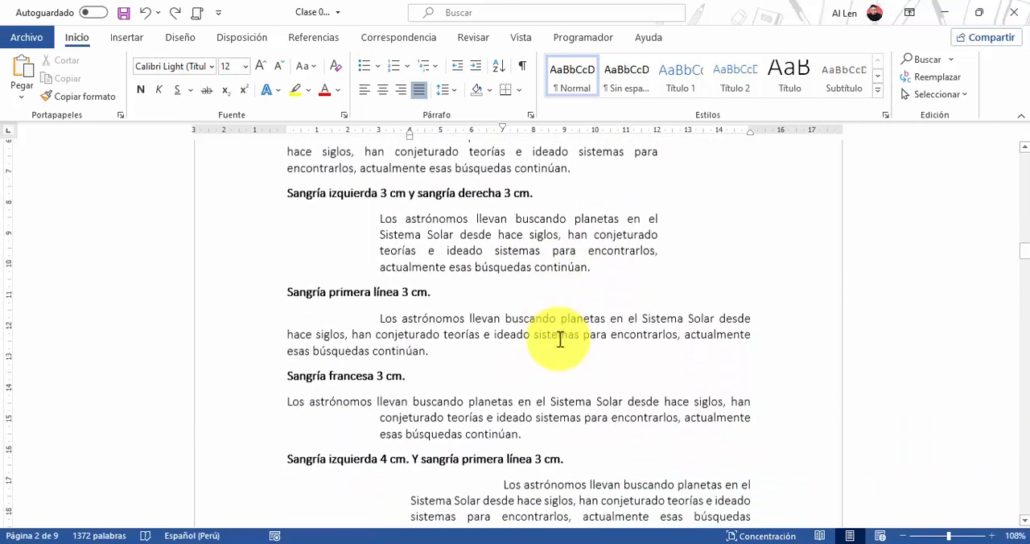
scroll(561, 339, "down", 5)
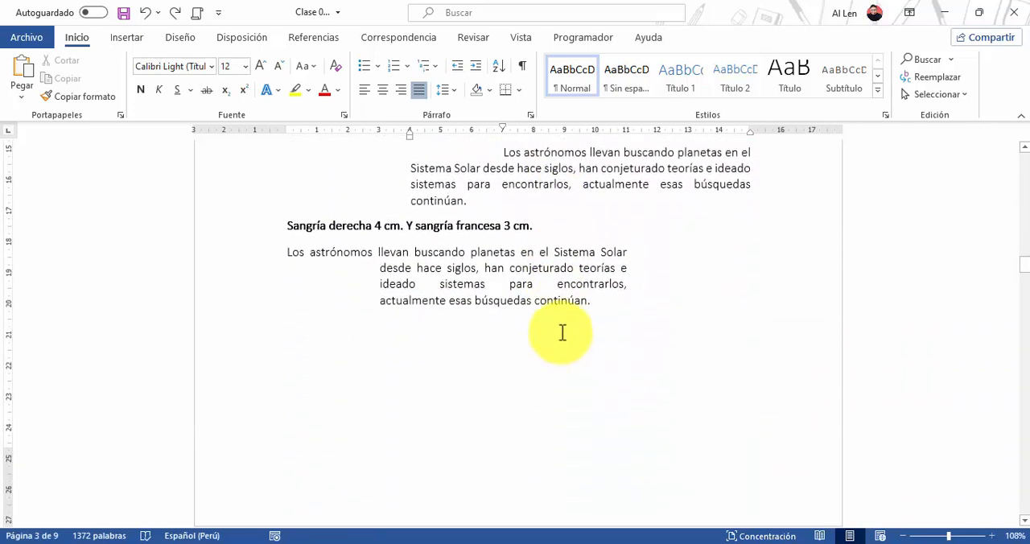
scroll(562, 332, "down", 10)
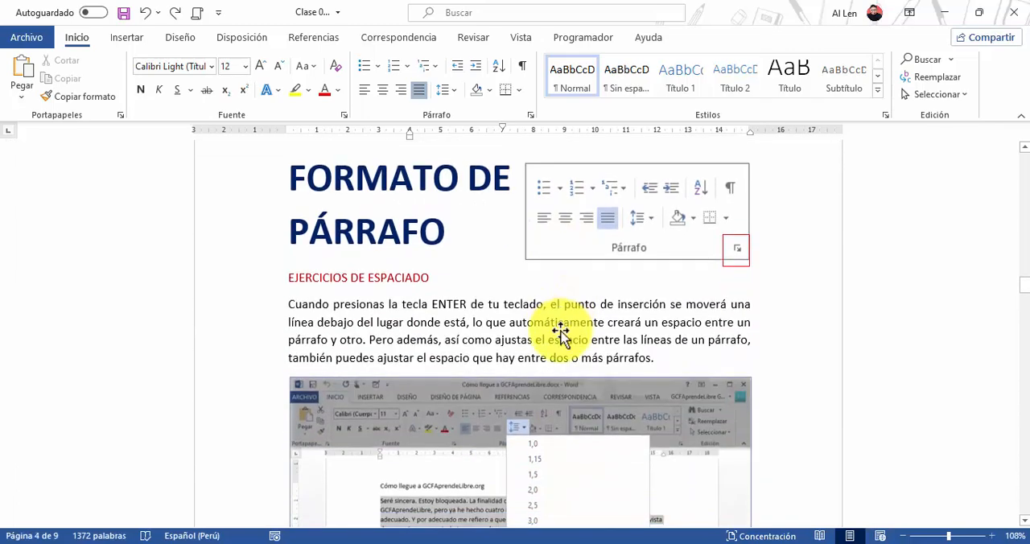
scroll(561, 332, "down", 11)
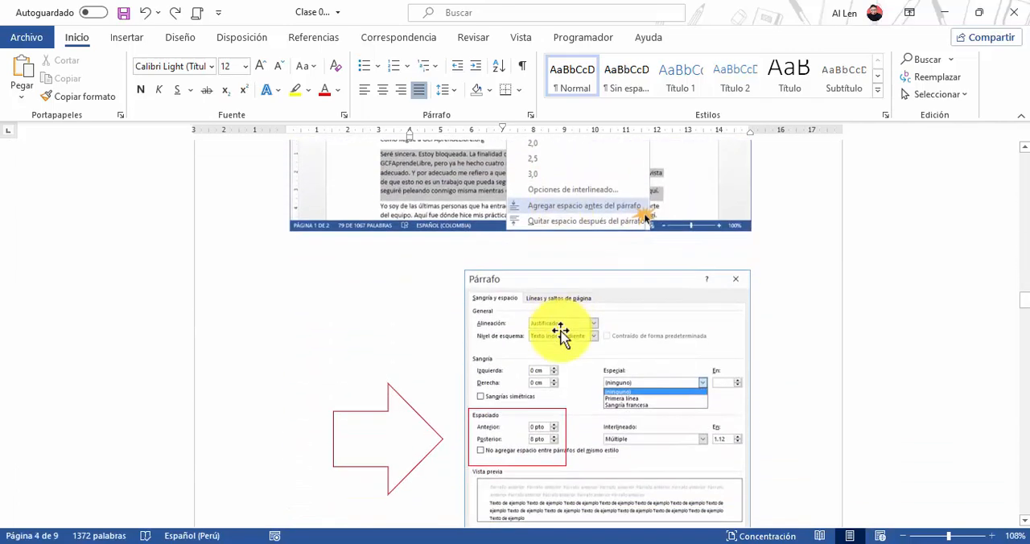
scroll(563, 330, "down", 7)
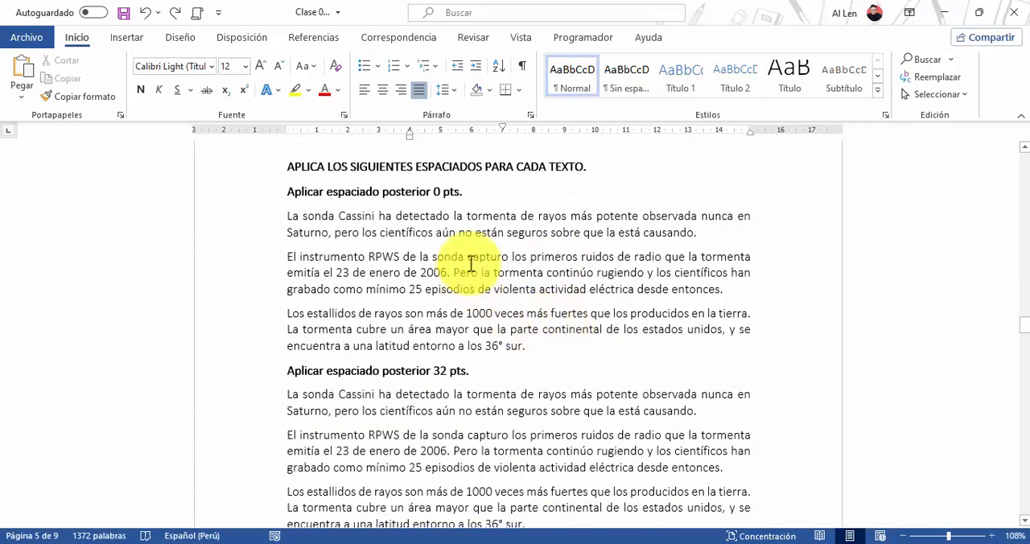
left_click(476, 256)
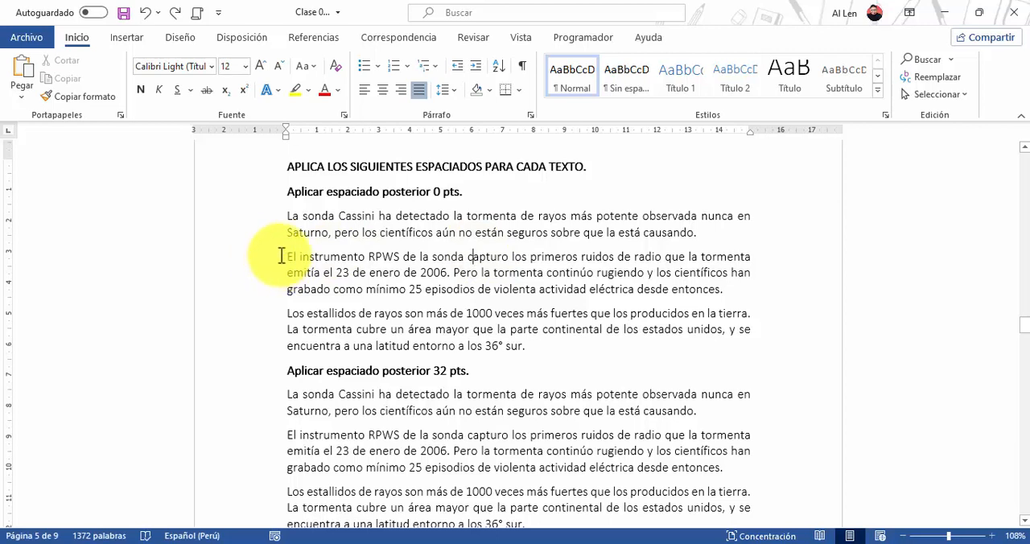
left_click(266, 234)
double_click(261, 241)
double_click(259, 260)
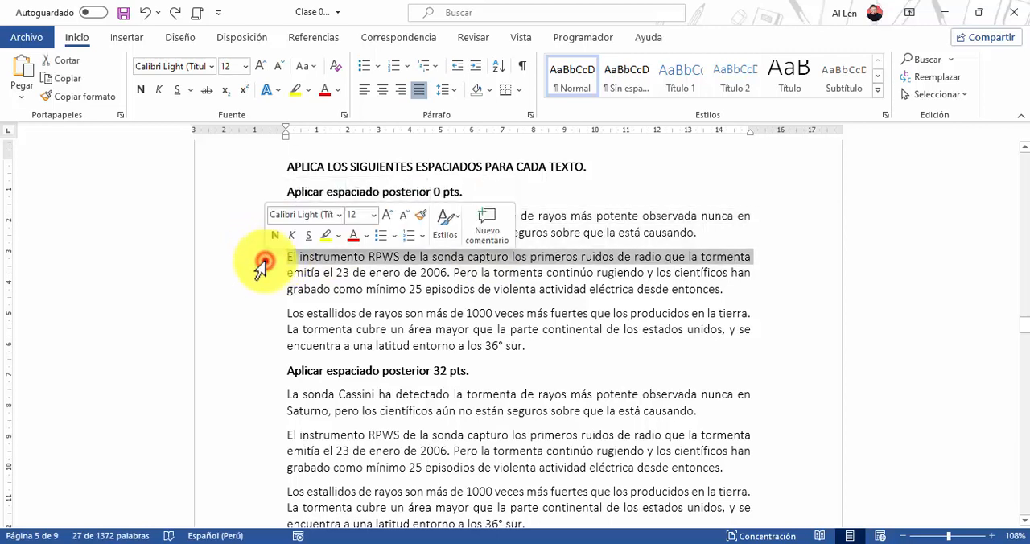
left_click(415, 293)
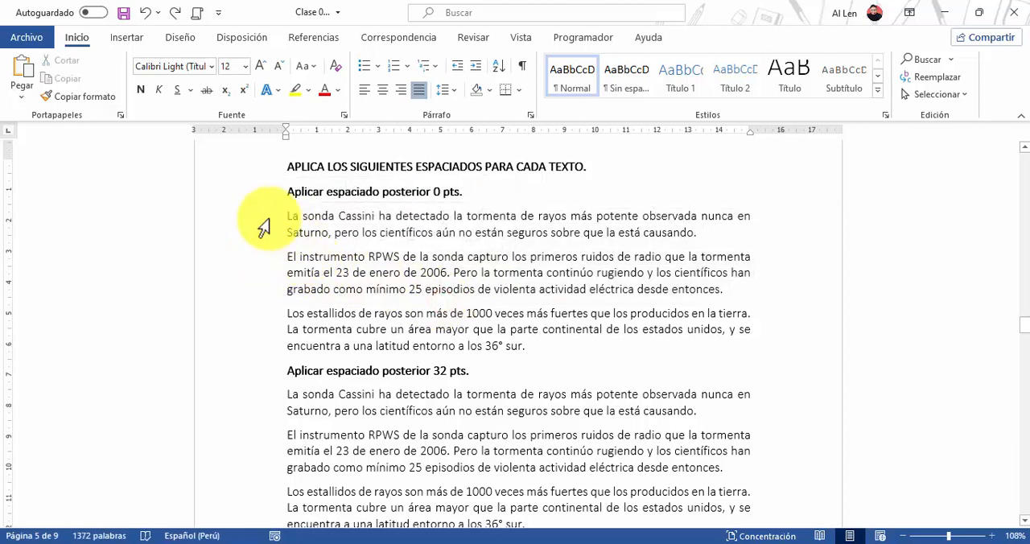
Set the spacing after (Posterior) to 0 pt for the three paragraphs under Aplicar espaciado posterior 0 pts
left_click(265, 219)
left_click_drag(250, 246, 531, 326)
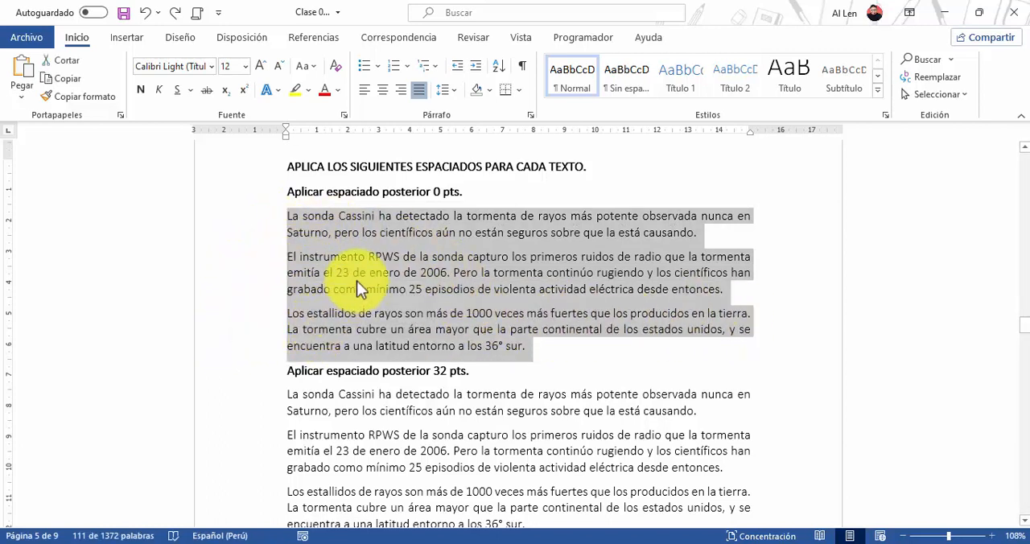
scroll(291, 257, "up", 3)
scroll(291, 257, "up", 2)
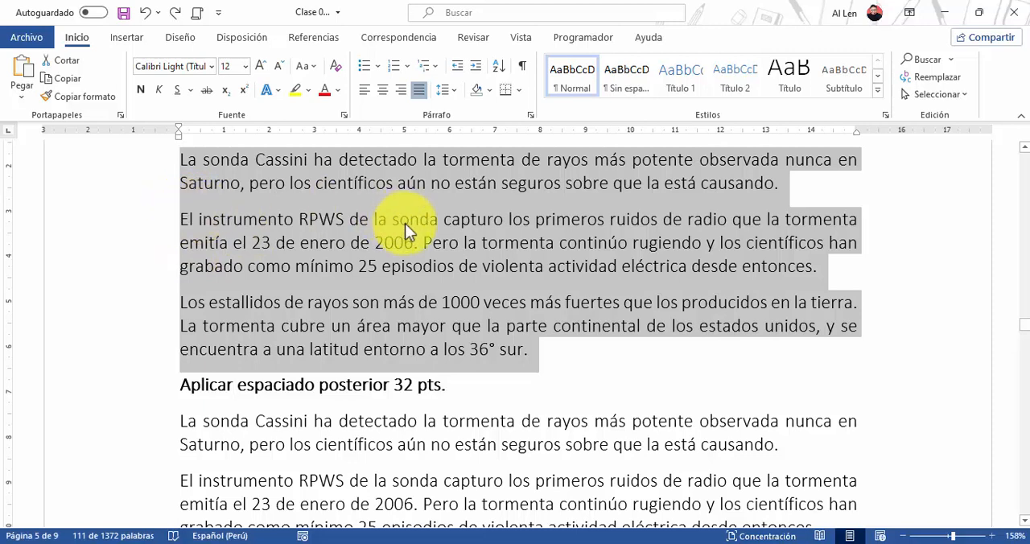
left_click(527, 114)
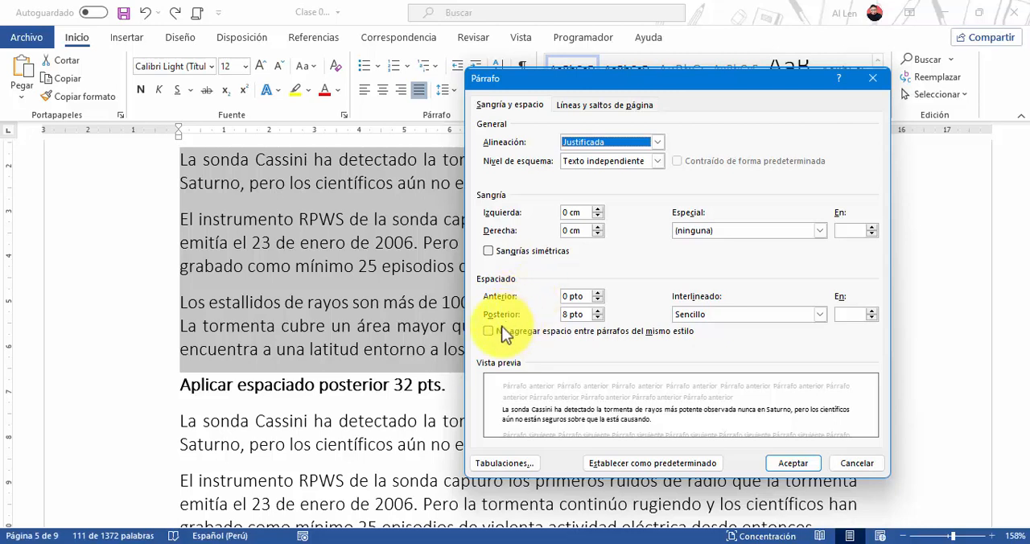
left_click(562, 316)
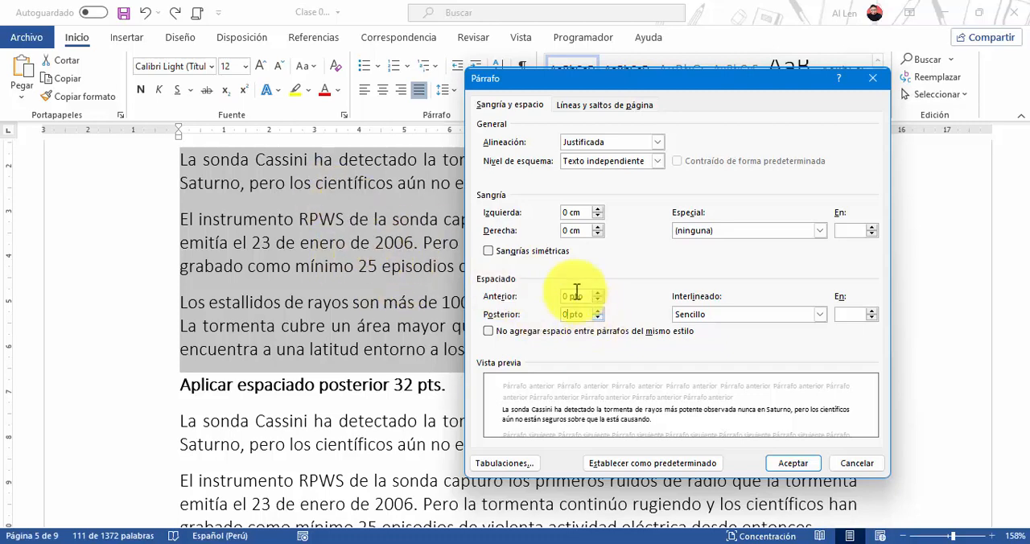
left_click(780, 464)
scroll(381, 312, "up", 1)
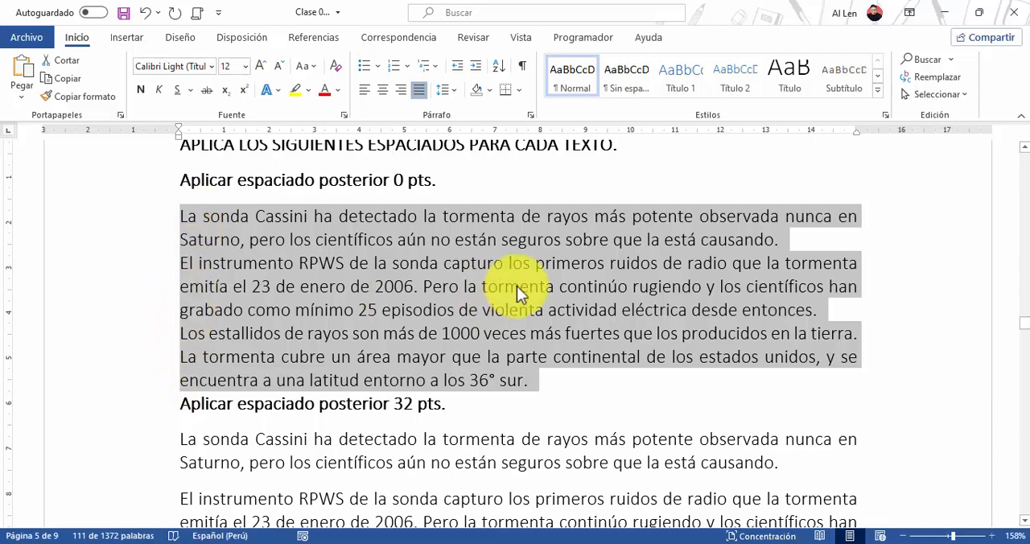
scroll(517, 286, "down", 3)
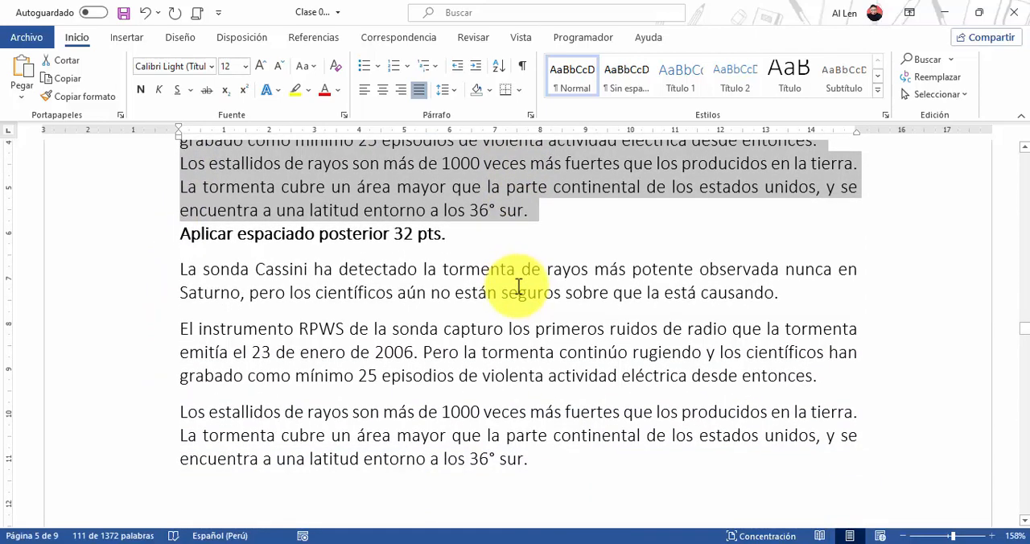
scroll(514, 276, "up", 3)
left_click(514, 280)
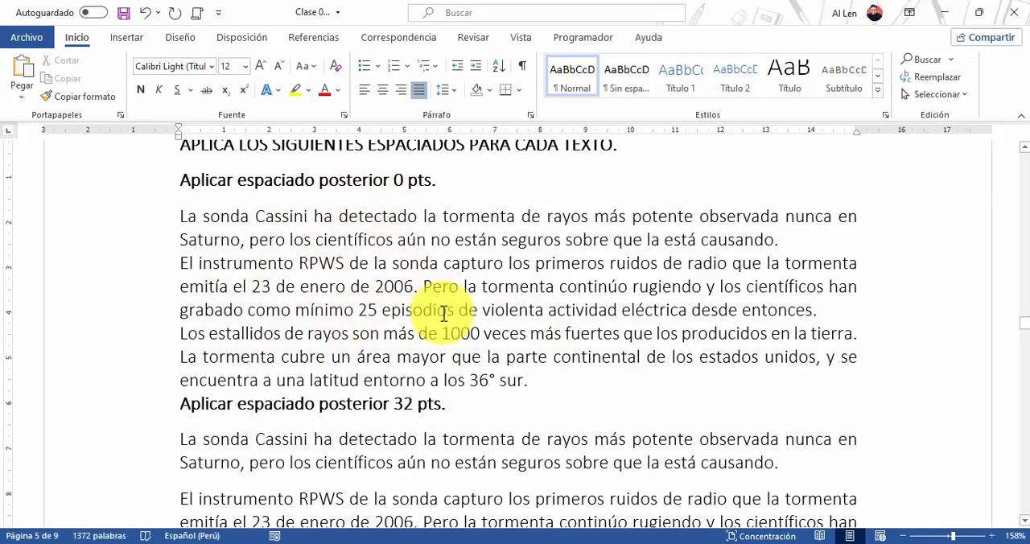
Set the spacing after (Posterior) to 32 pt for the three paragraphs under Aplicar espaciado posterior 32 pts
scroll(443, 314, "down", 4)
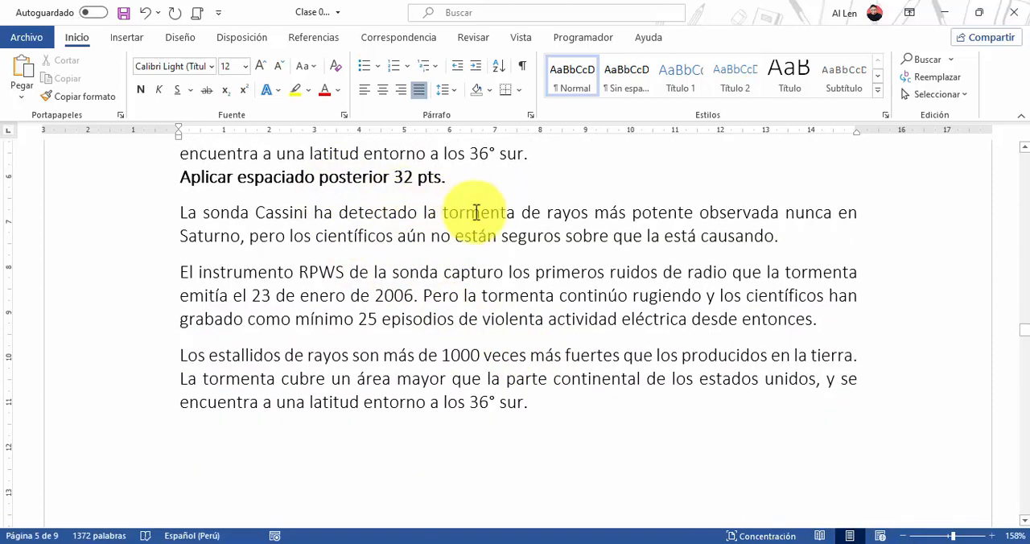
left_click_drag(179, 212, 552, 402)
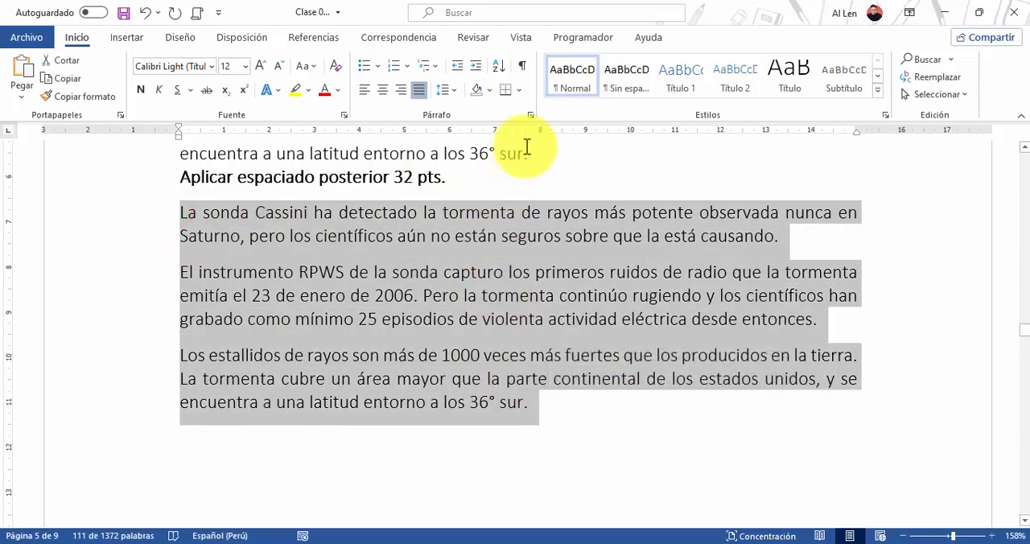
left_click(531, 114)
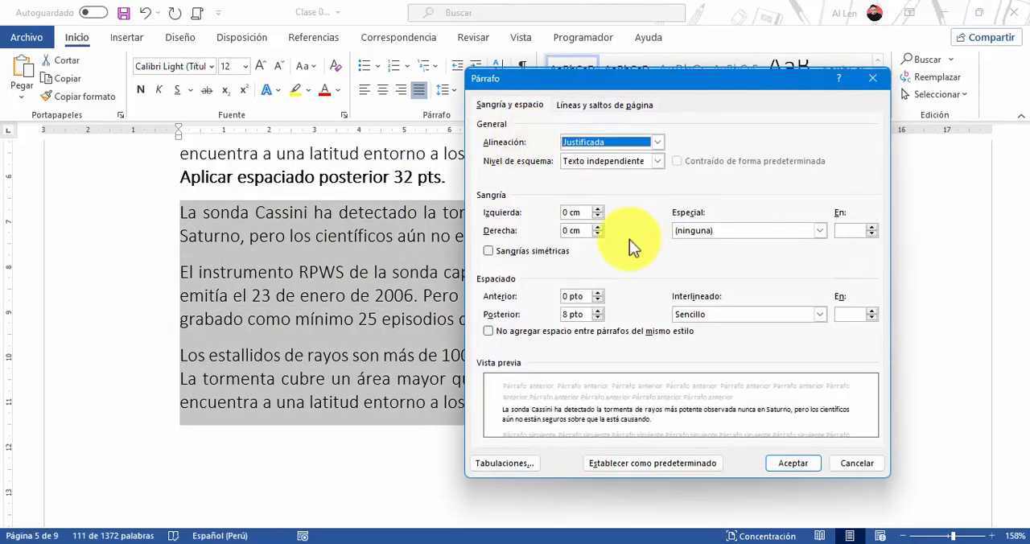
left_click(567, 314)
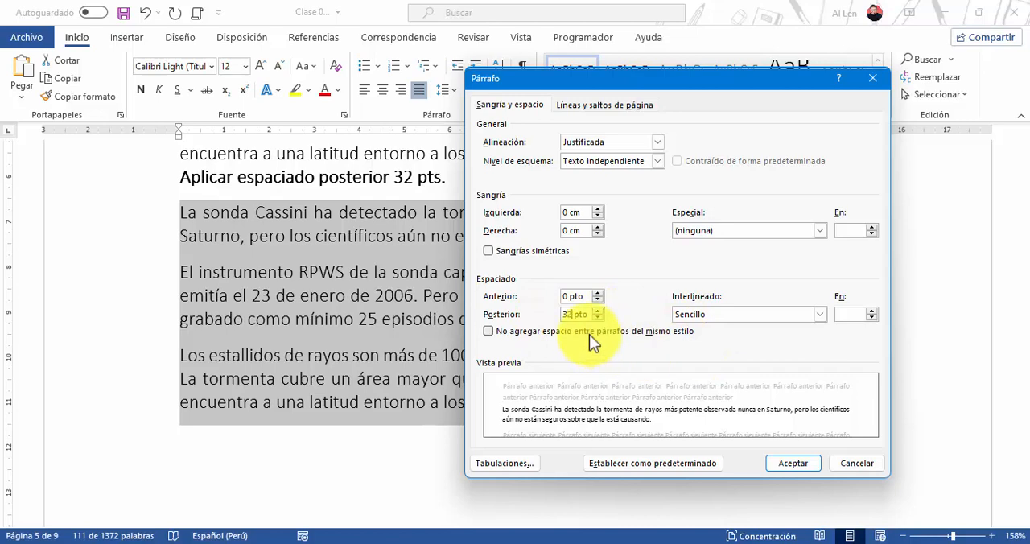
left_click(788, 467)
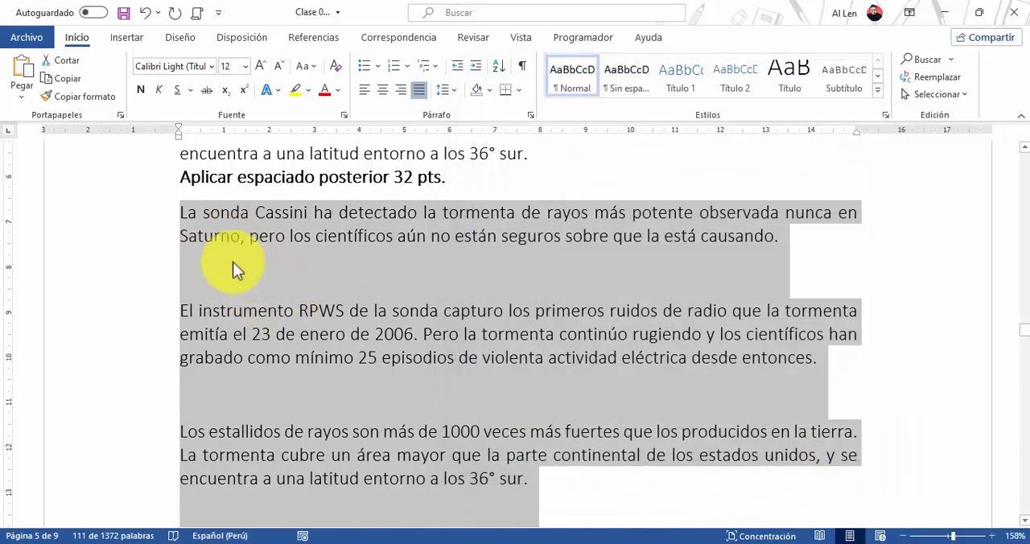
left_click(412, 321)
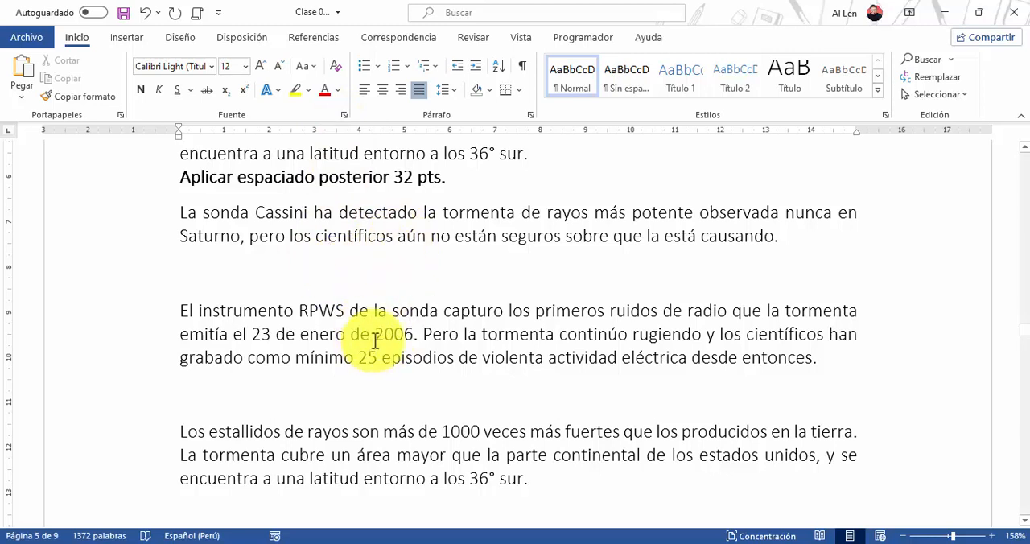
Set the line spacing (Interlineado) of the paragraph under Aplica interlineado sencillo to Sencillo
scroll(487, 346, "down", 3)
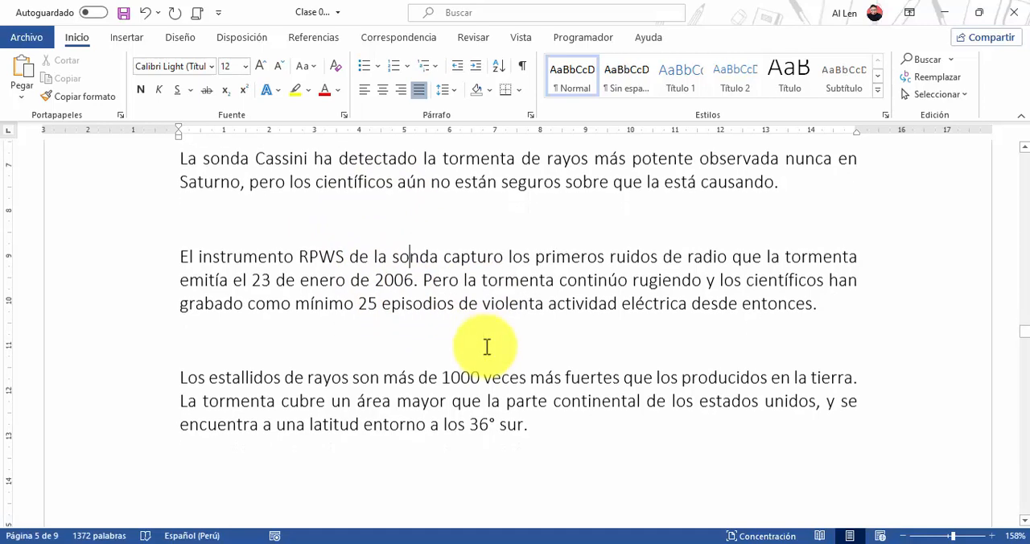
scroll(487, 346, "down", 15)
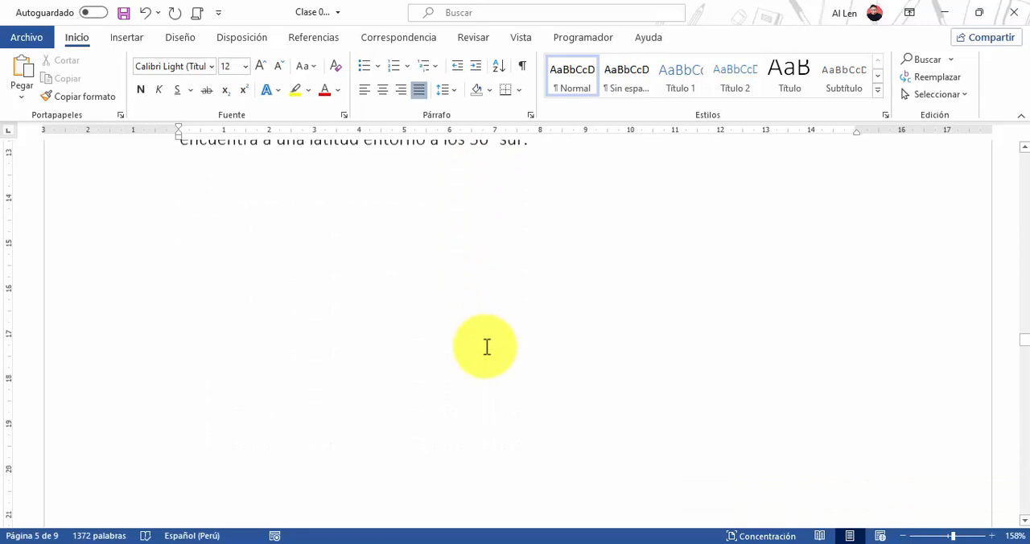
scroll(487, 346, "down", 12)
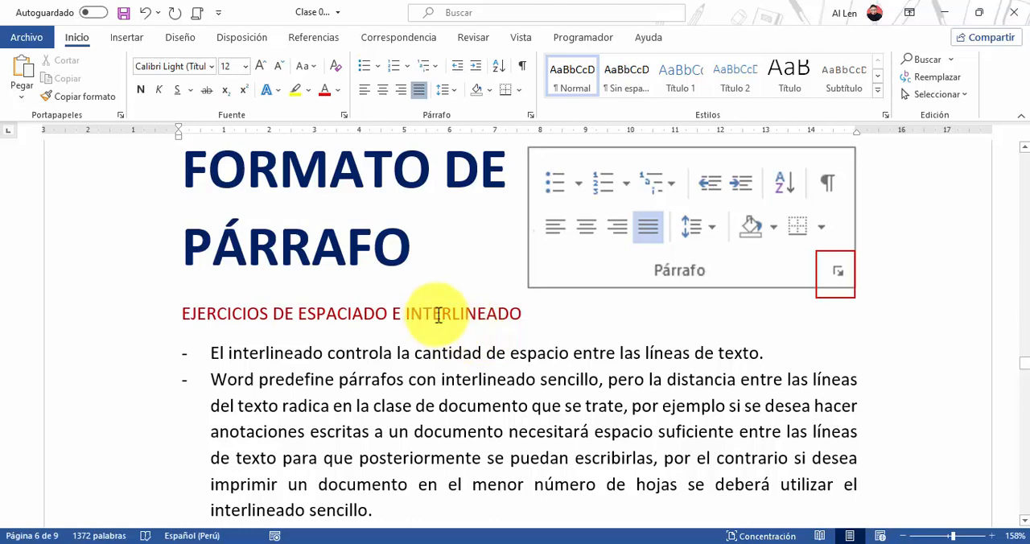
scroll(438, 315, "down", 12)
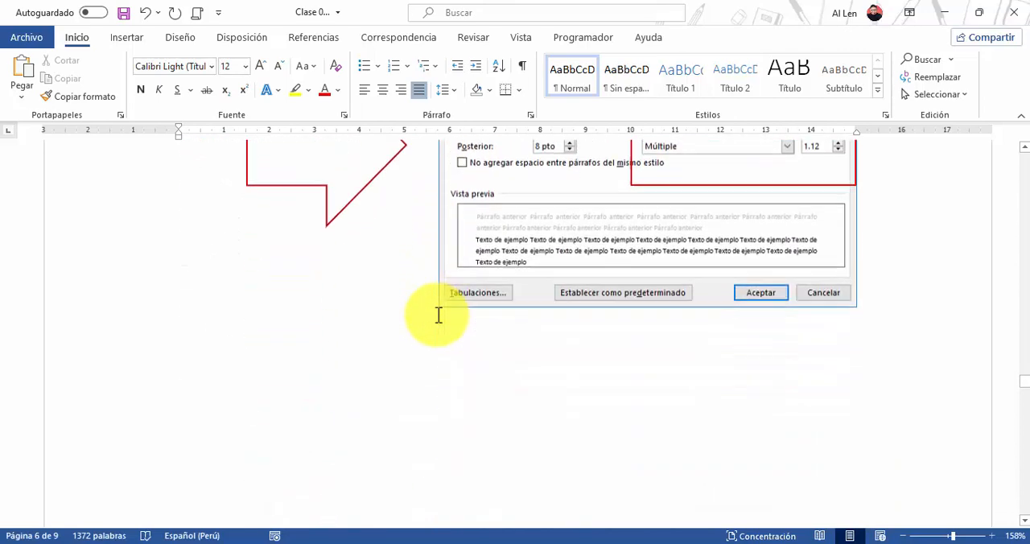
scroll(439, 315, "down", 6)
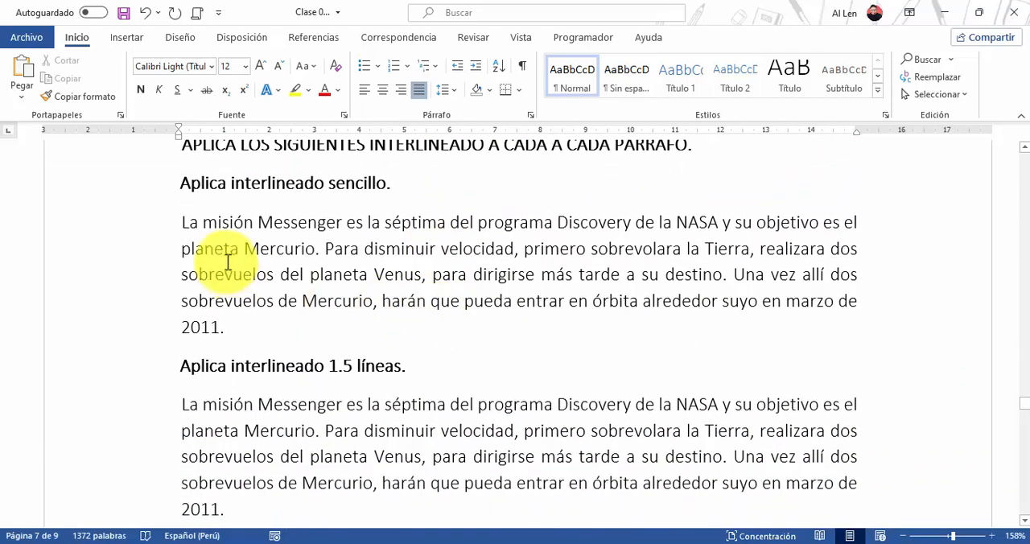
left_click(104, 225)
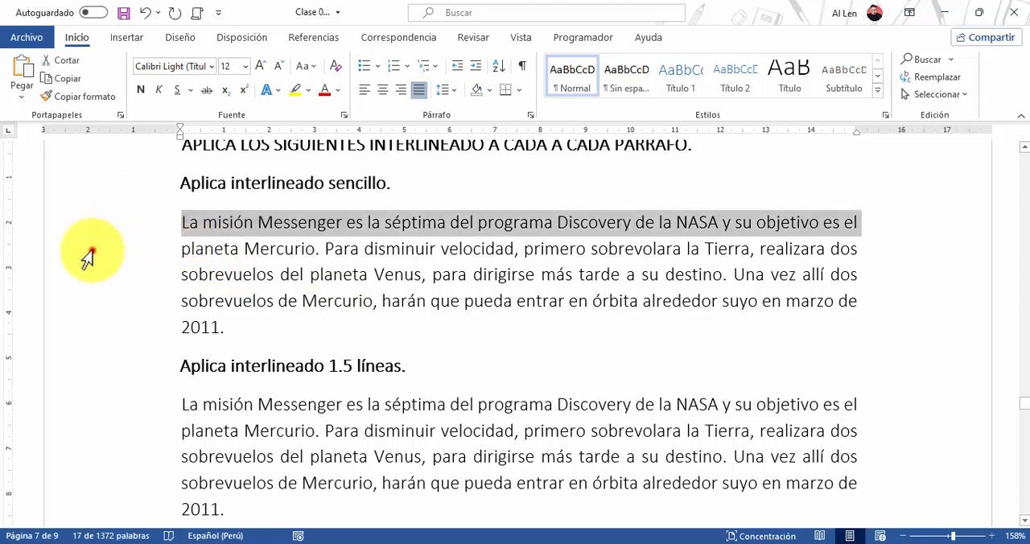
left_click(86, 249)
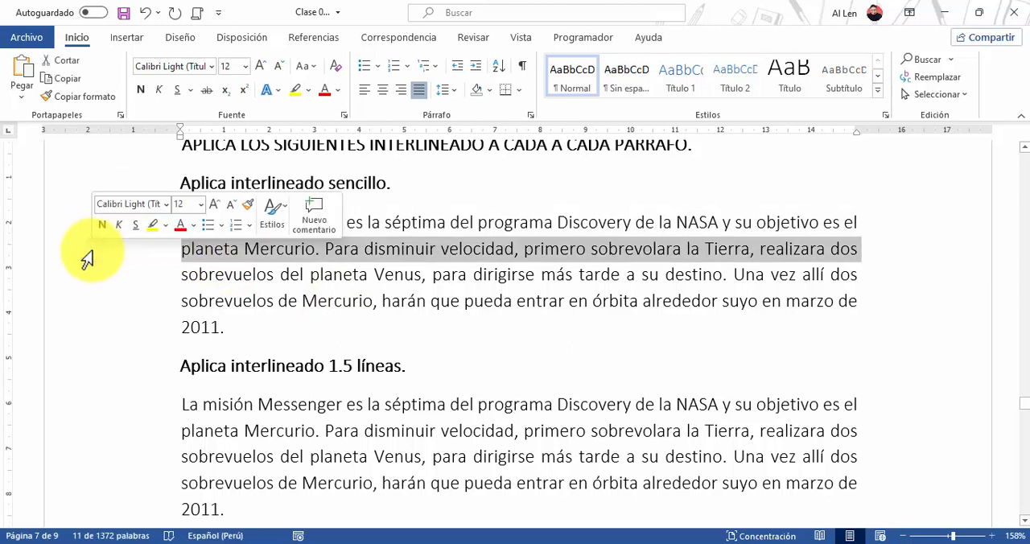
left_click(412, 223)
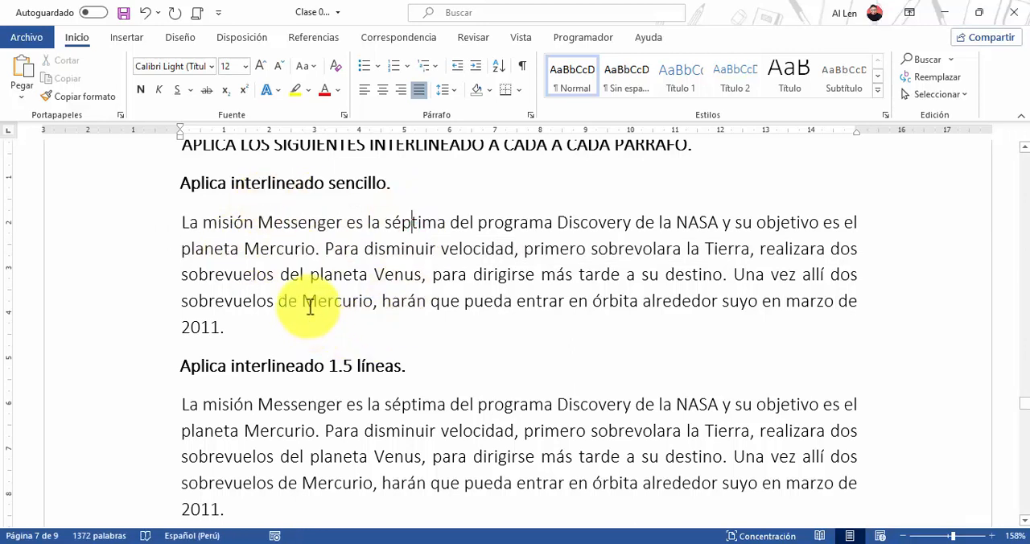
double_click(89, 282)
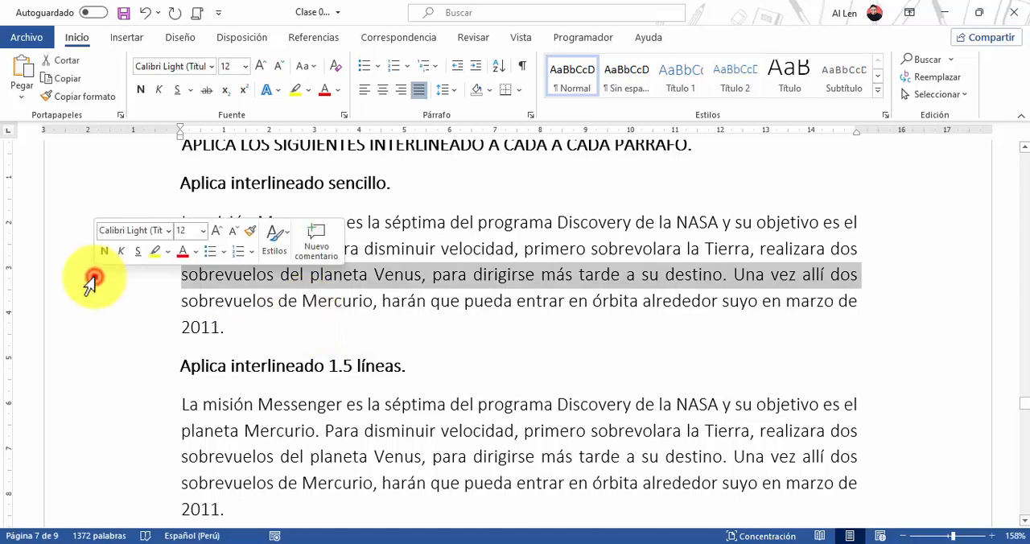
left_click(532, 115)
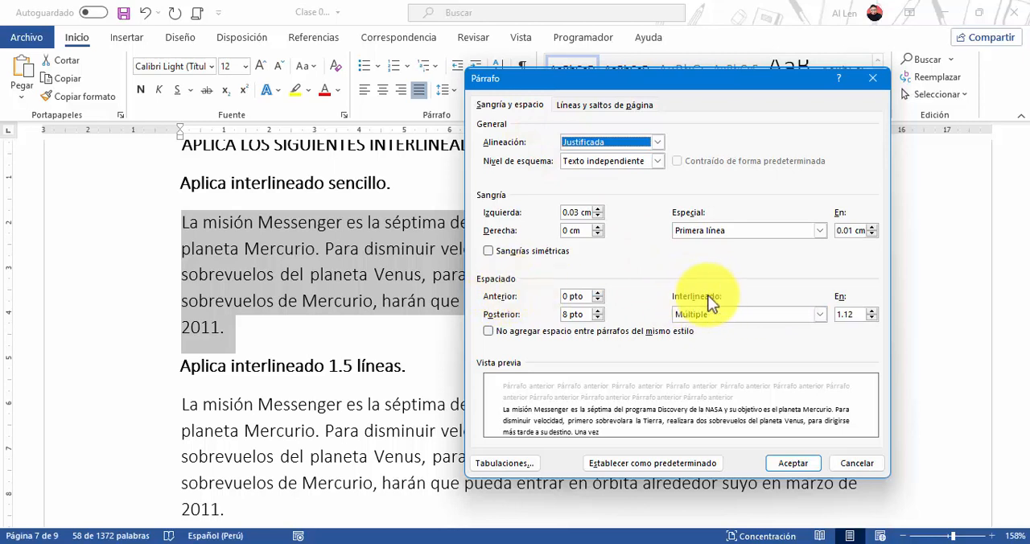
left_click(818, 314)
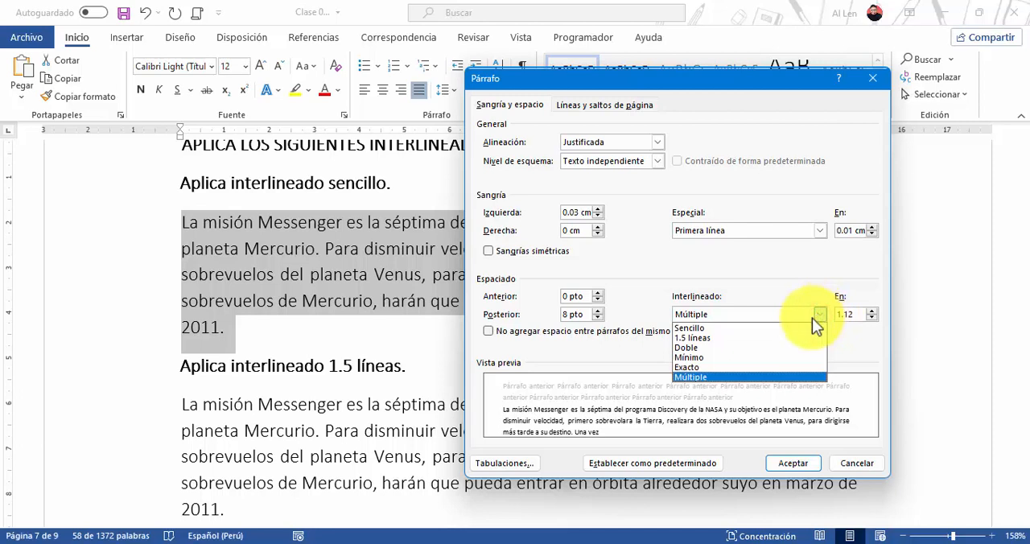
left_click(720, 330)
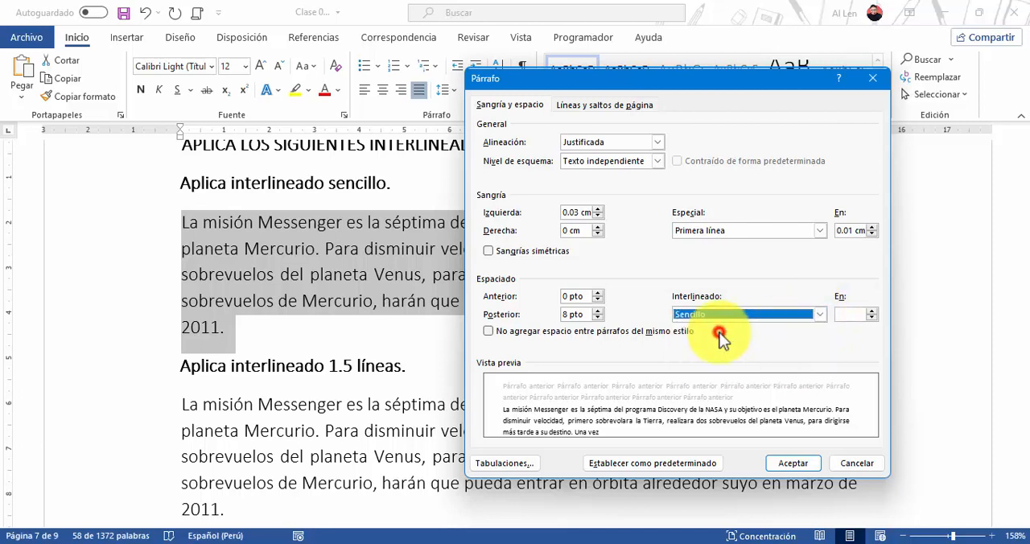
left_click(792, 463)
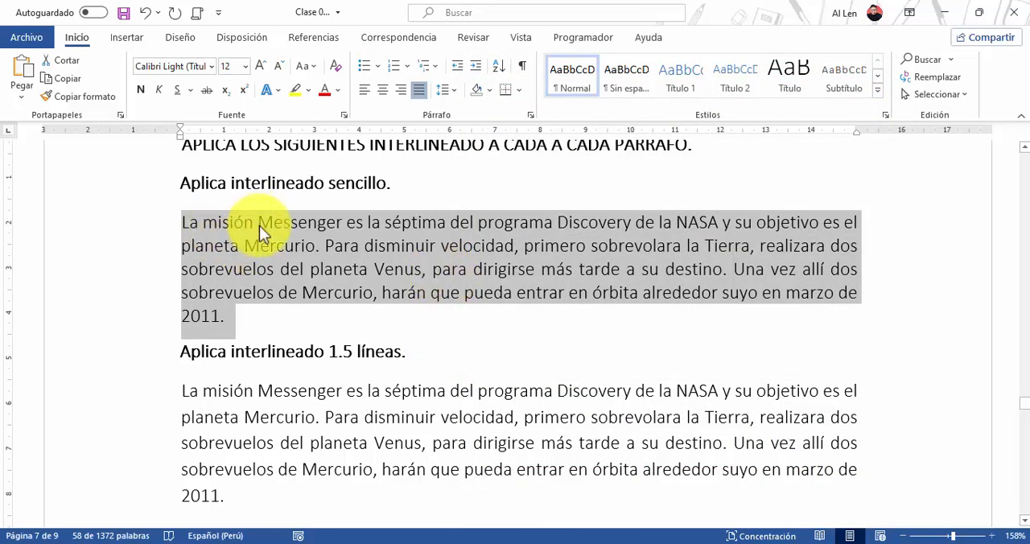
Set the line spacing of the paragraph under Aplica interlineado 1.5 líneas to 1.5 líneas
scroll(254, 240, "down", 2)
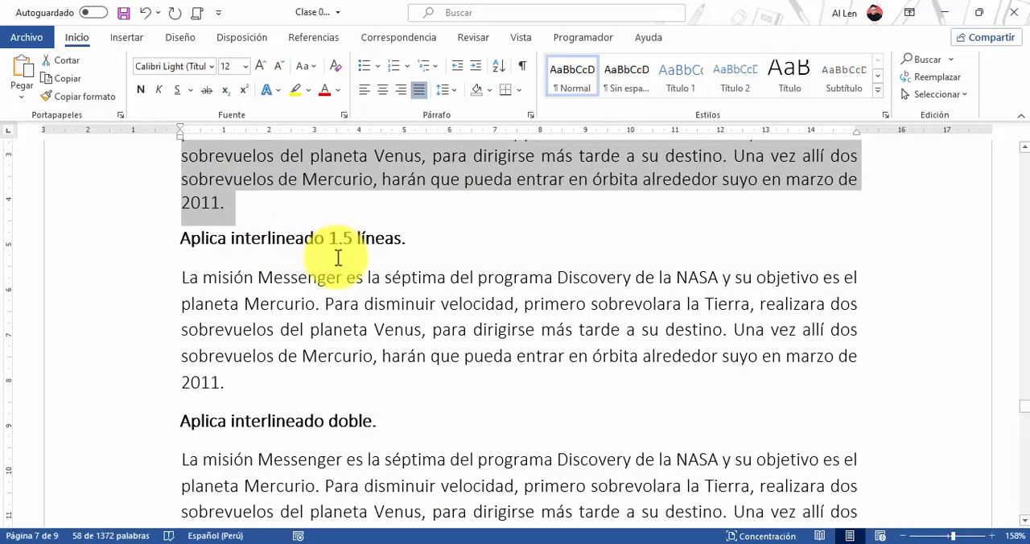
double_click(127, 317)
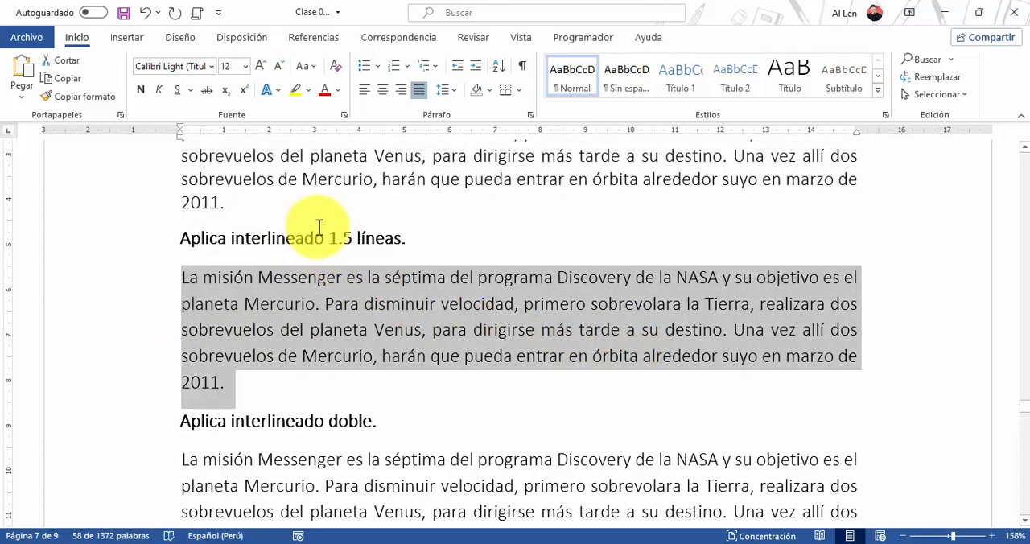
left_click(530, 116)
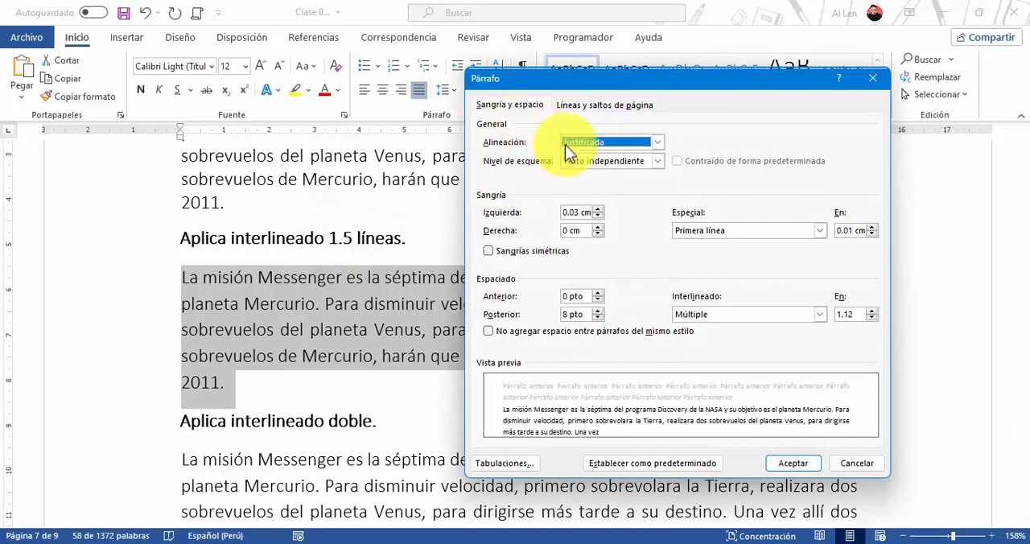
left_click(706, 313)
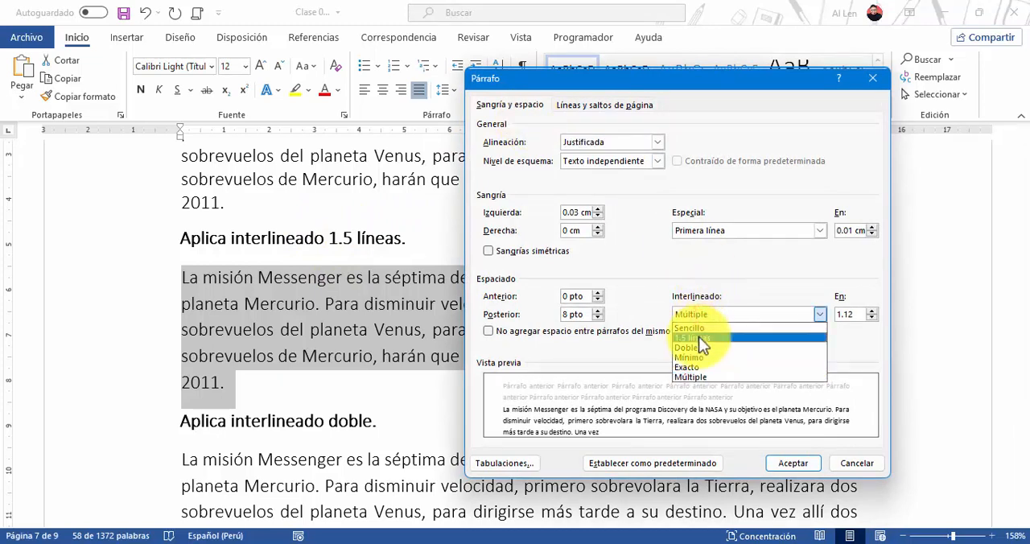
left_click(699, 338)
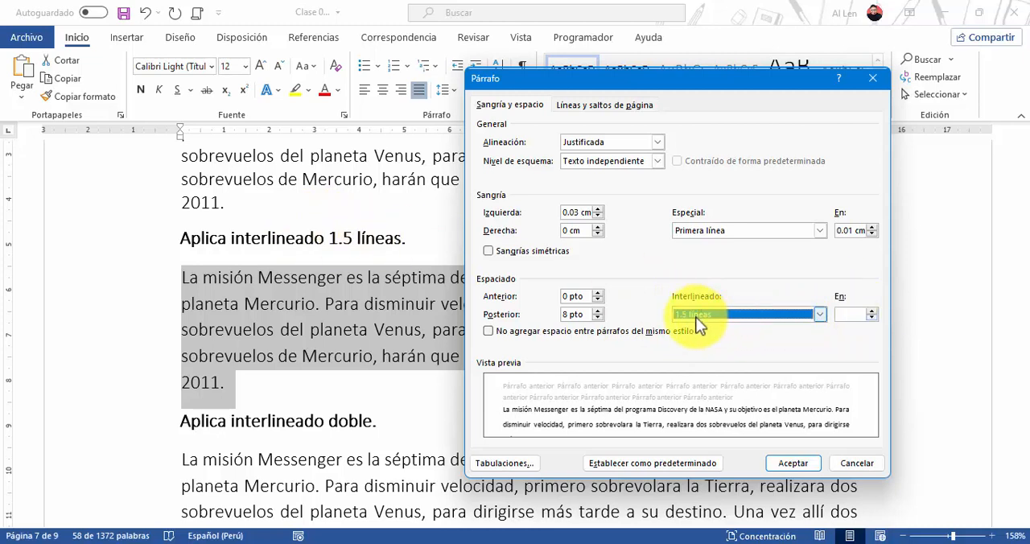
left_click(787, 462)
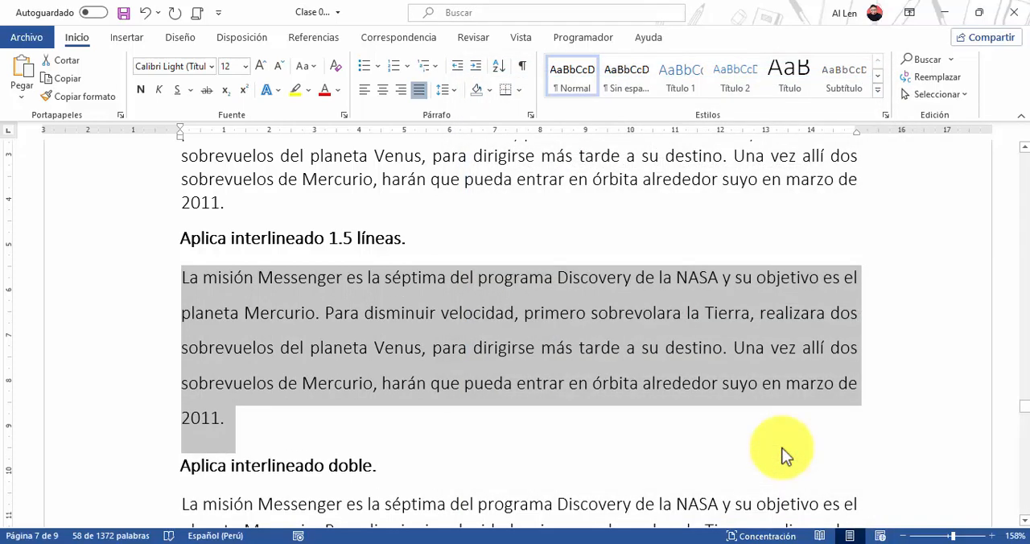
Set the line spacing of the paragraph under Aplica interlineado doble to Doble
scroll(591, 367, "down", 3)
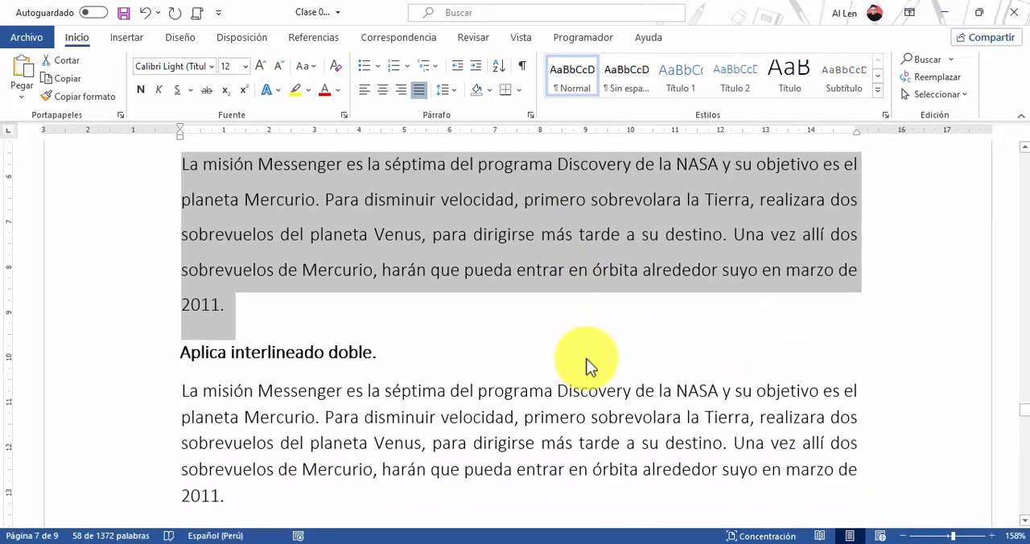
scroll(586, 363, "down", 5)
scroll(564, 338, "up", 2)
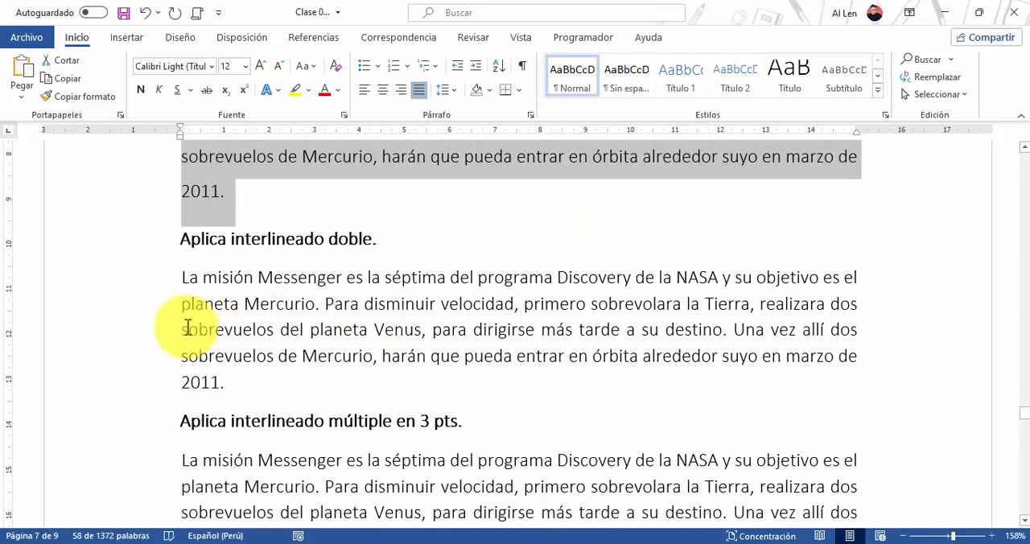
double_click(143, 330)
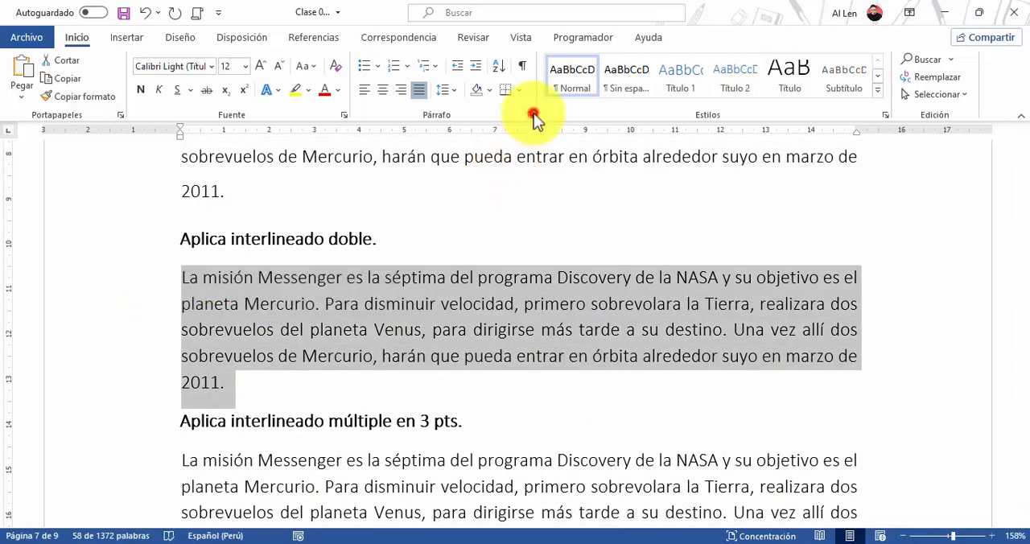
left_click(531, 114)
left_click(719, 316)
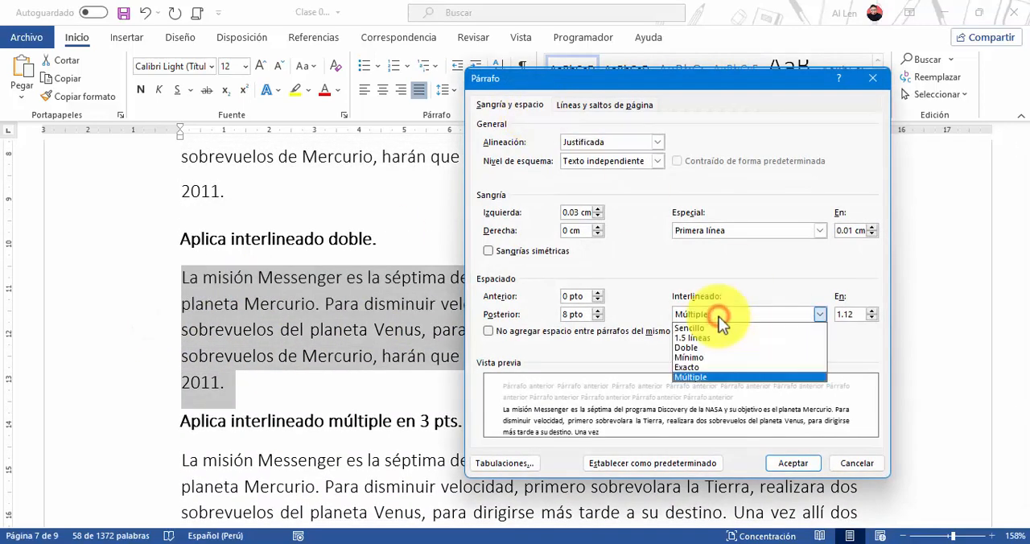
left_click(701, 348)
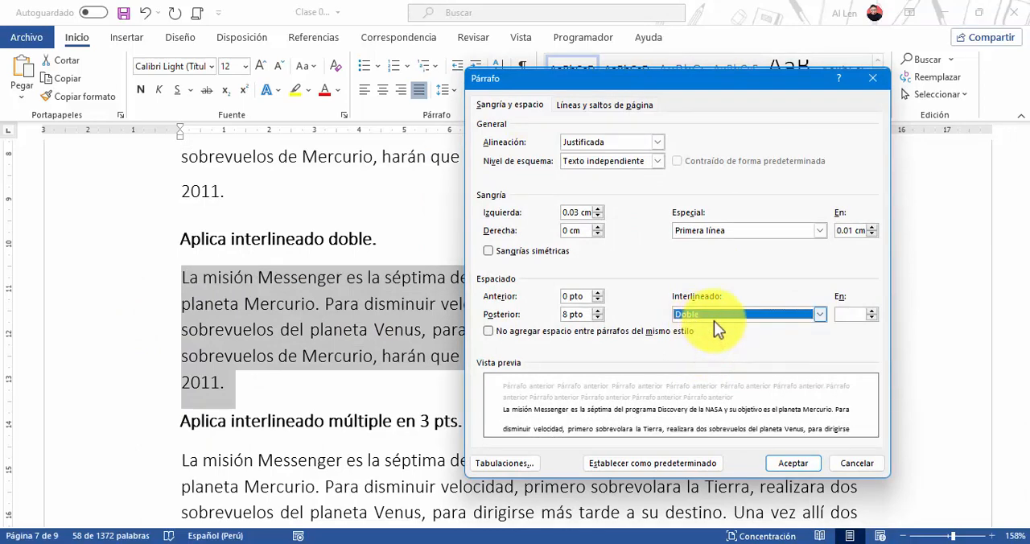
left_click(781, 464)
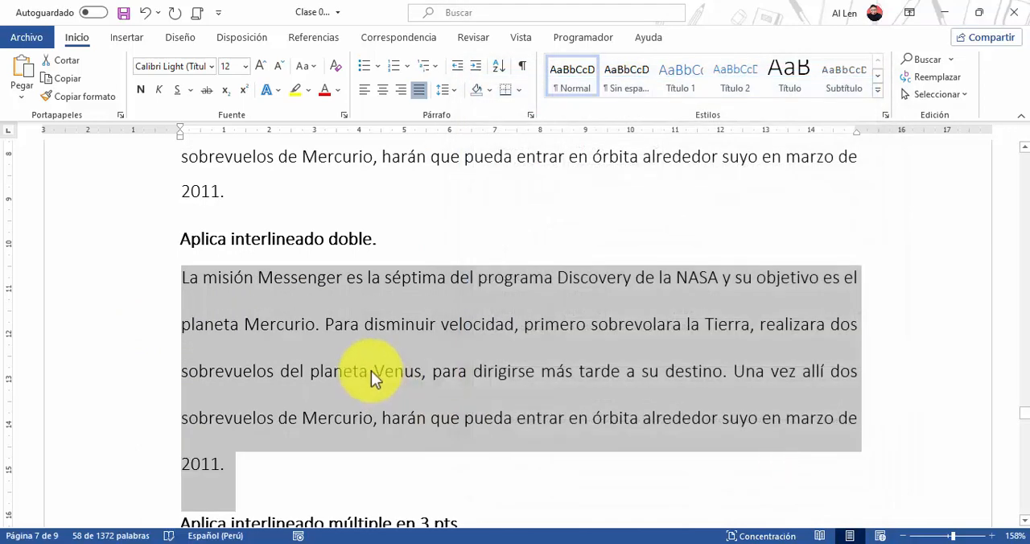
Set the line spacing of the paragraph under Aplica interlineado múltiple en 3 pts to Múltiple with a value of 3
scroll(371, 371, "down", 5)
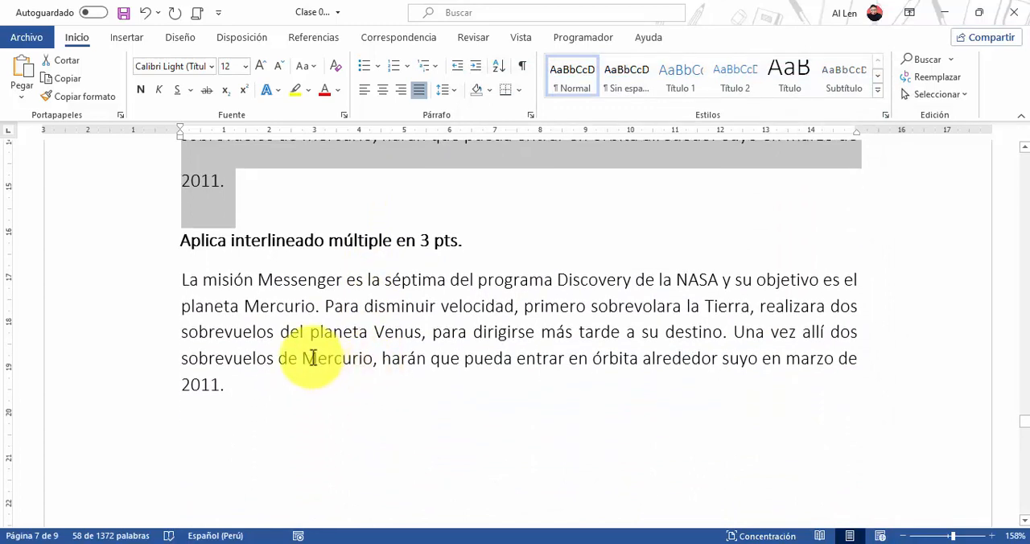
double_click(149, 319)
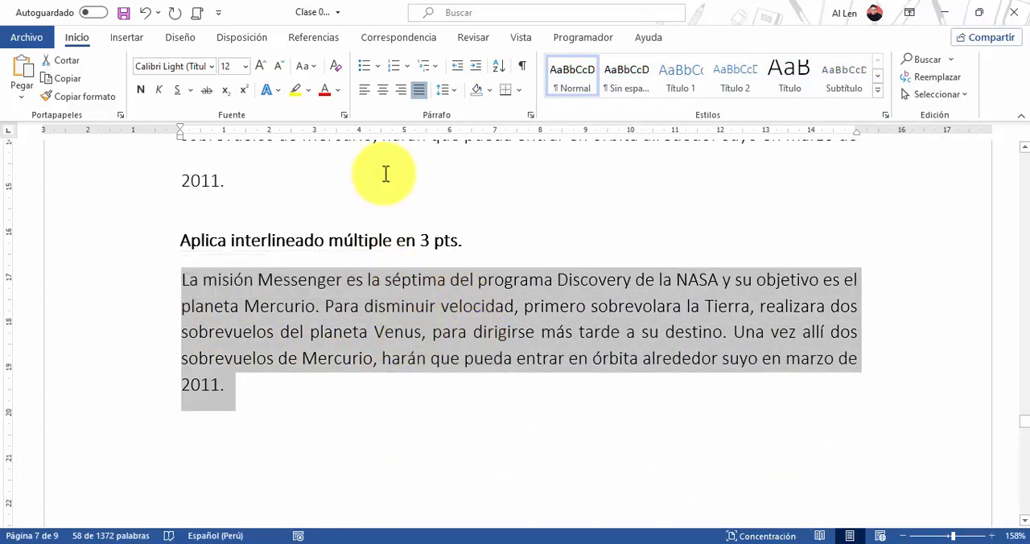
left_click(529, 113)
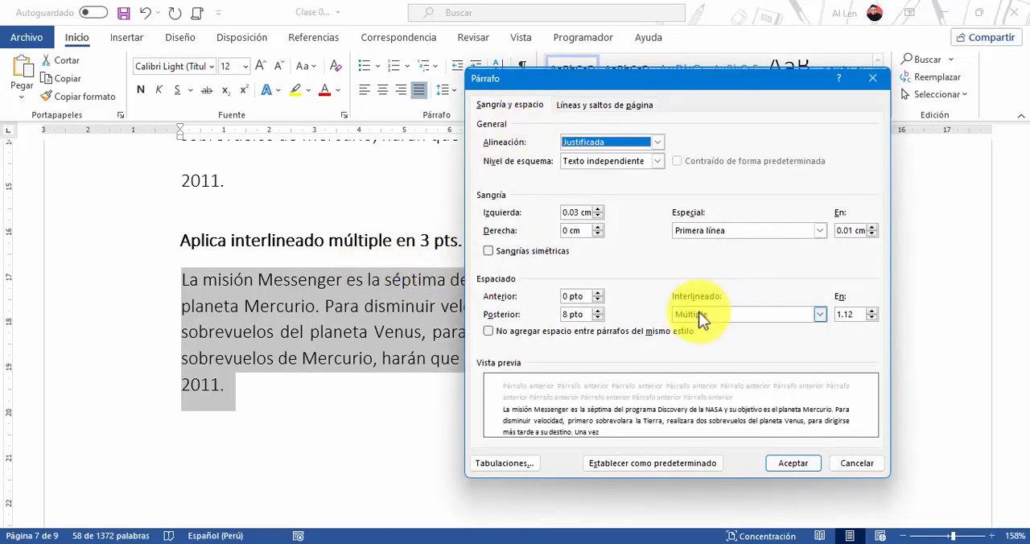
double_click(855, 314)
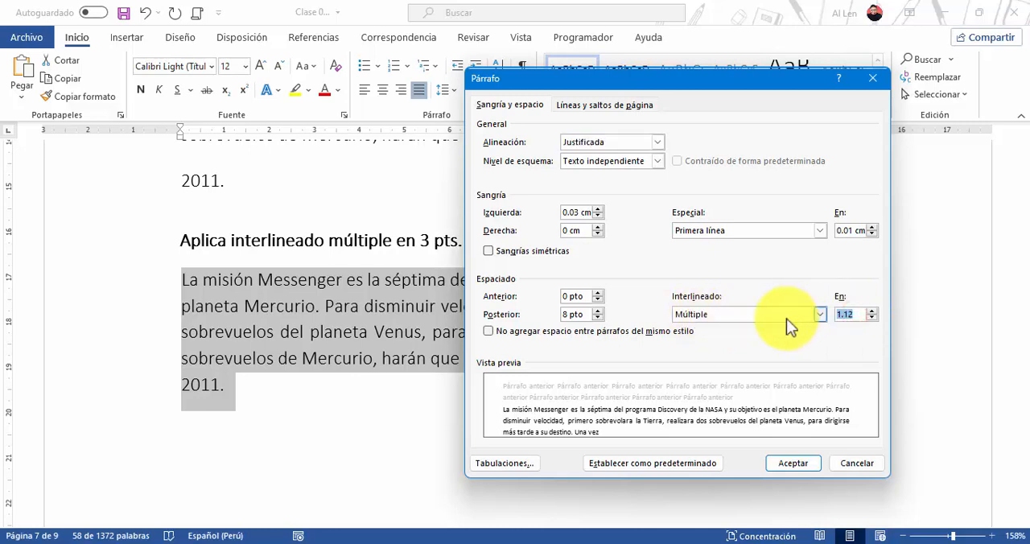
type("2.5")
key("BackSpace")
key("BackSpace")
key("BackSpace")
type("3")
left_click(796, 462)
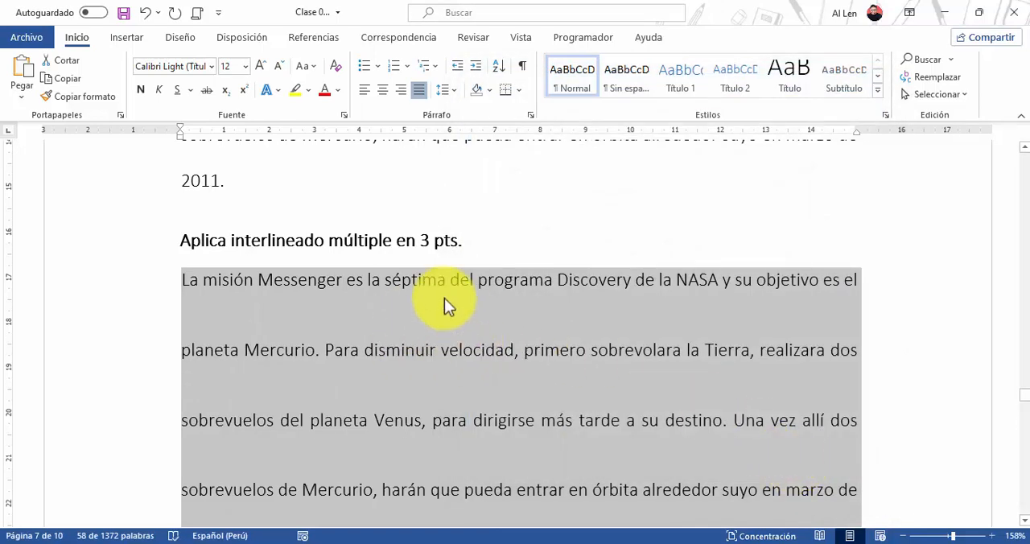
scroll(451, 297, "down", 3)
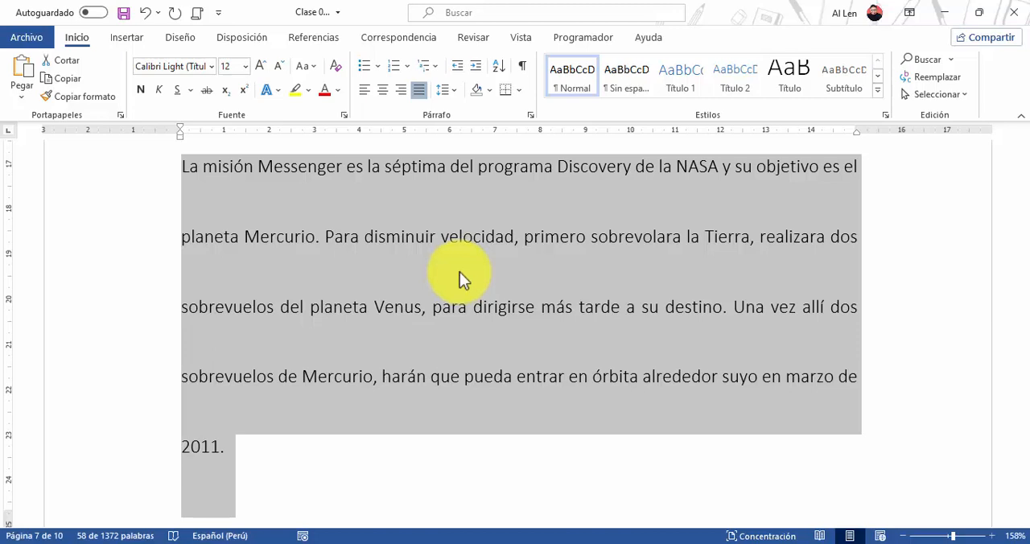
scroll(460, 273, "up", 3)
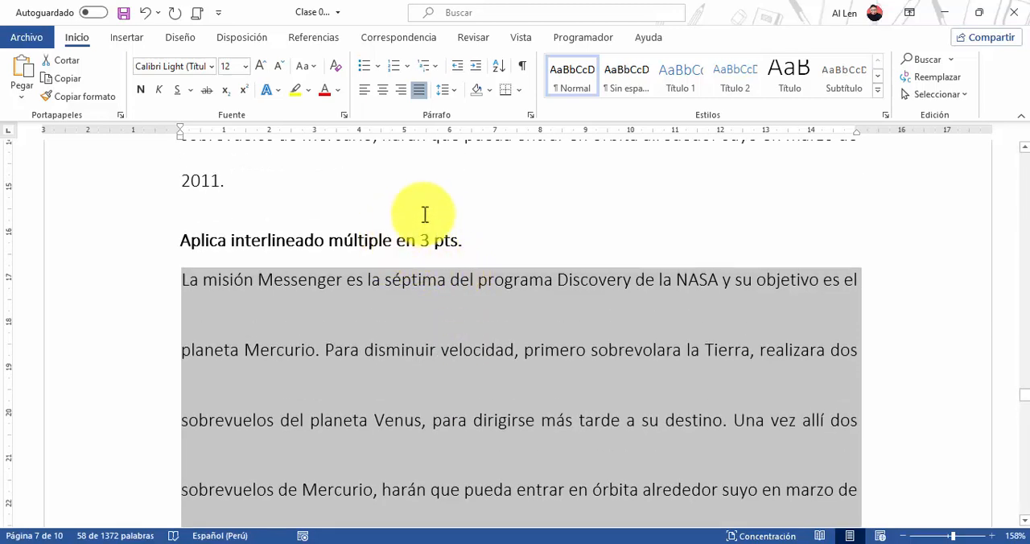
left_click(417, 240)
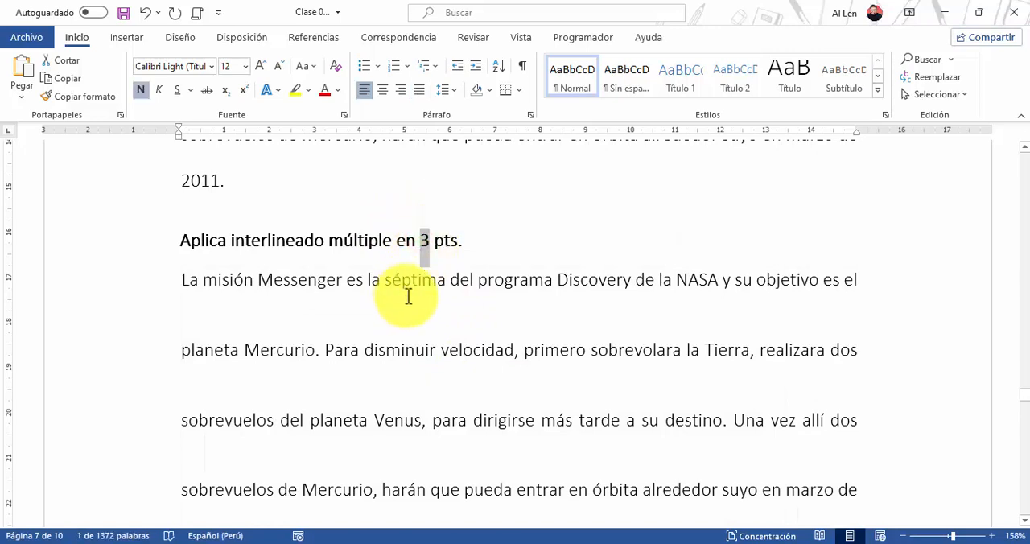
Review the Ejercicios de Tabulaciones section and the index list under the exercise Posición 15, alineación derecha, relleno 2
scroll(408, 296, "down", 5)
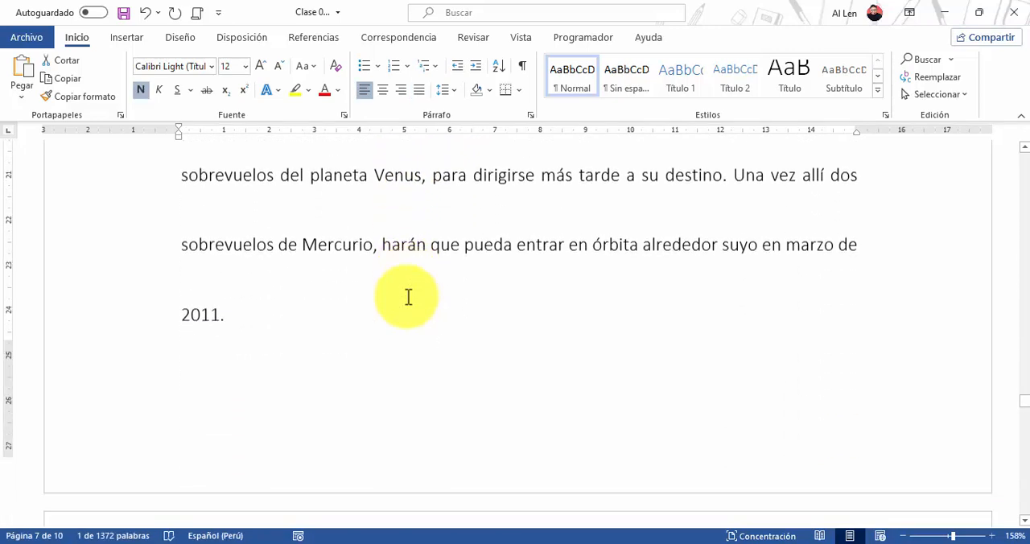
scroll(406, 298, "down", 3)
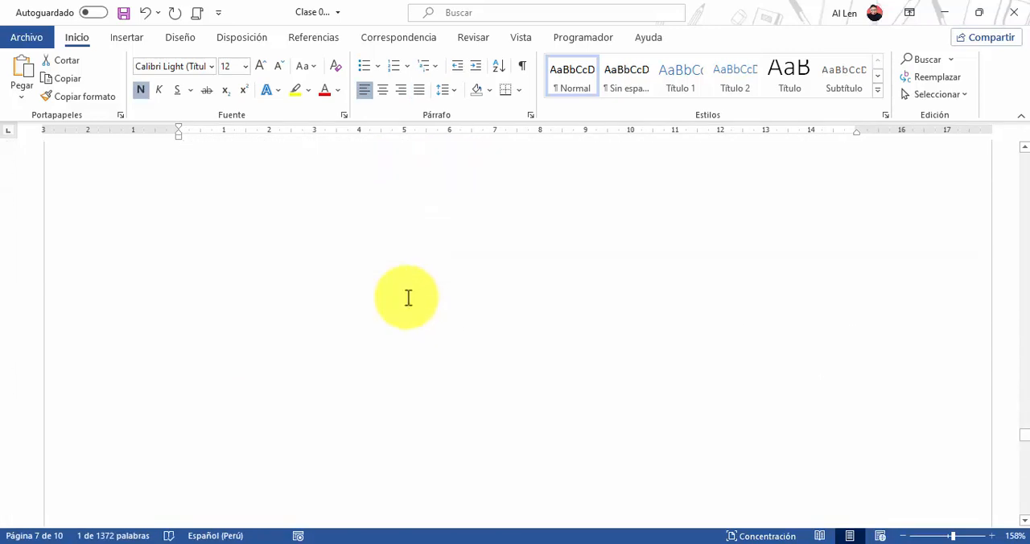
scroll(408, 298, "down", 3)
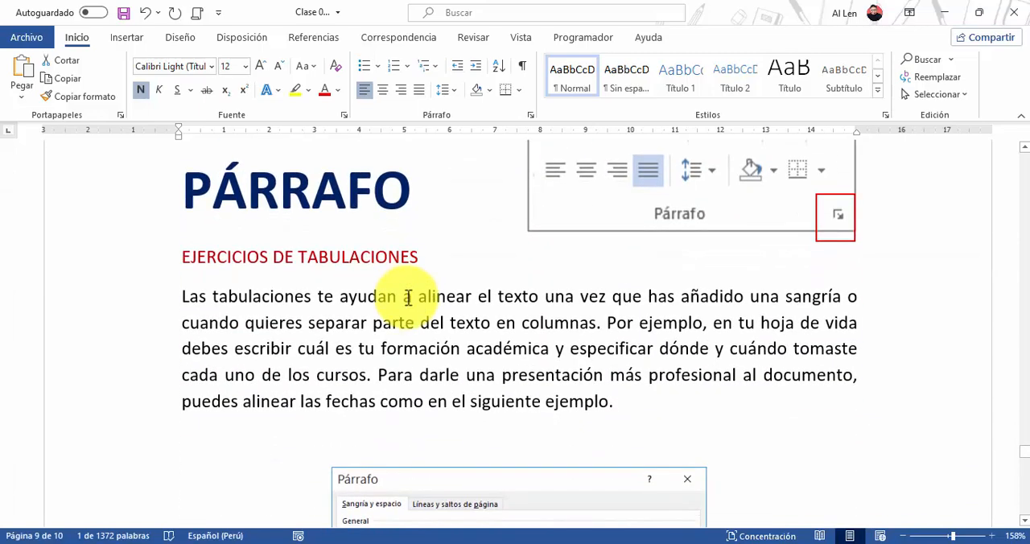
scroll(408, 298, "up", 1)
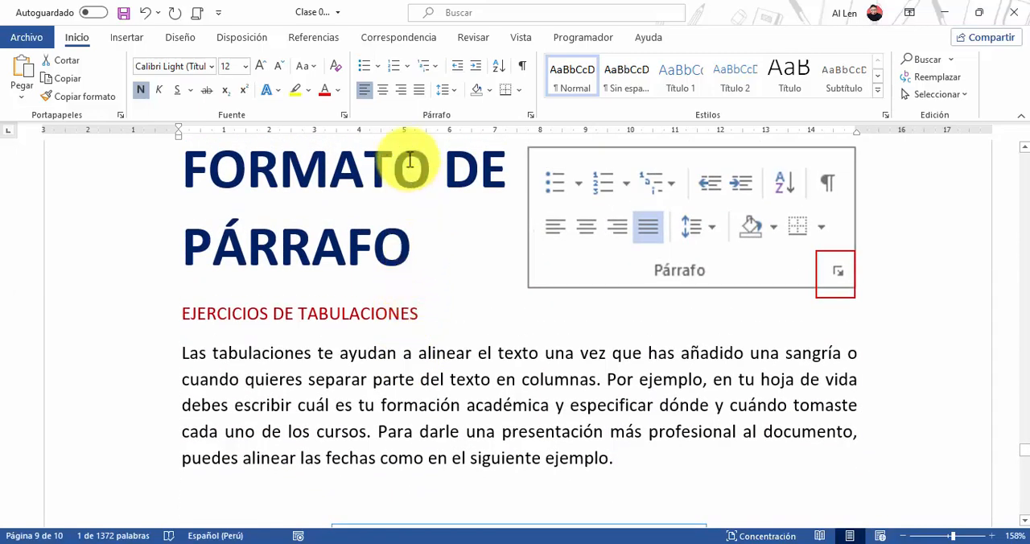
left_click(532, 114)
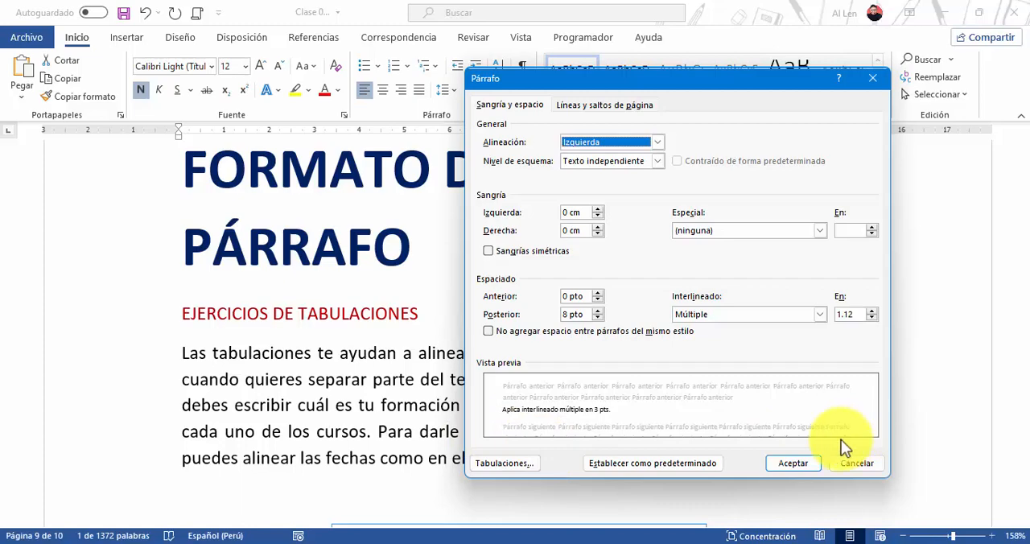
left_click(855, 464)
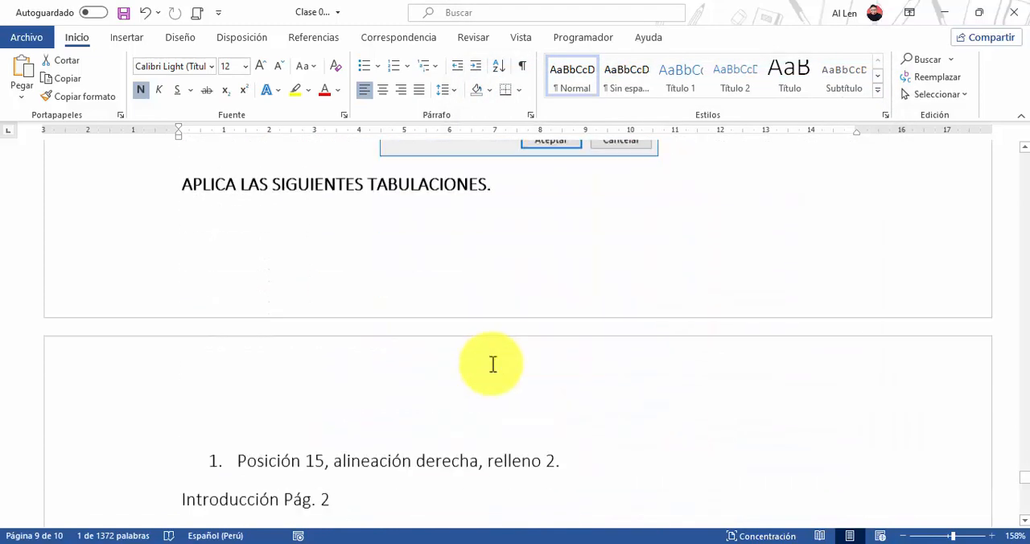
scroll(492, 365, "down", 5)
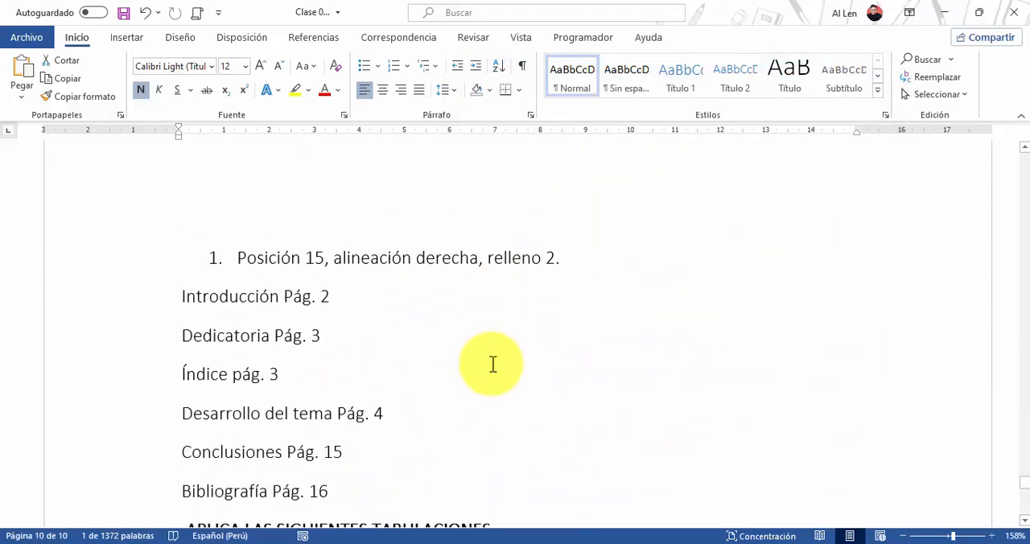
scroll(492, 364, "down", 3)
scroll(493, 364, "up", 2)
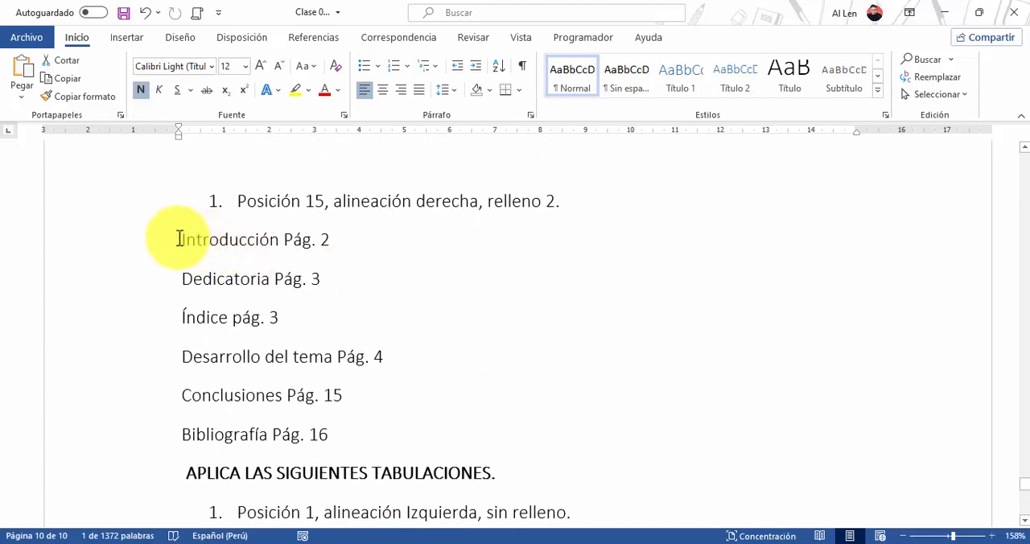
left_click_drag(177, 239, 329, 433)
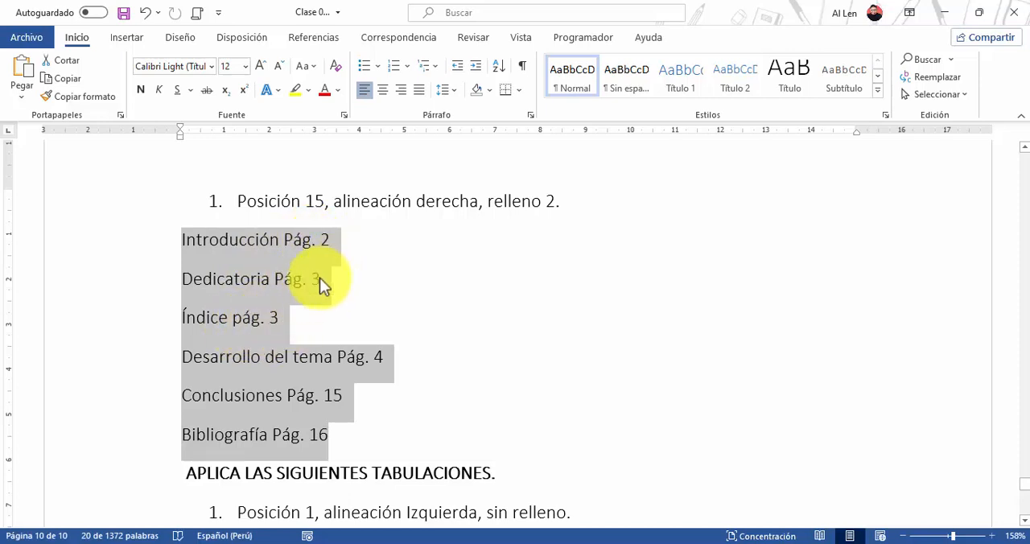
left_click_drag(281, 239, 343, 241)
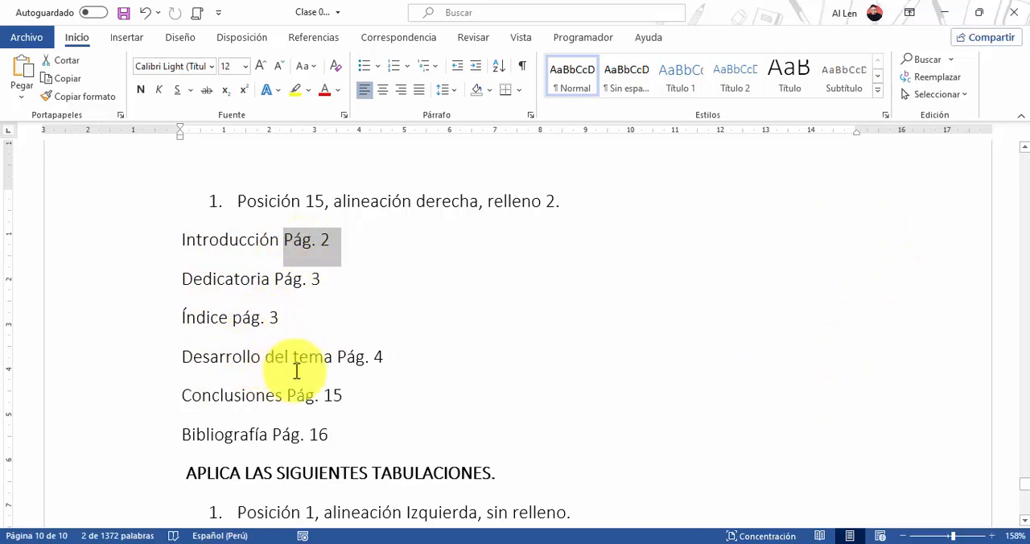
left_click(330, 398)
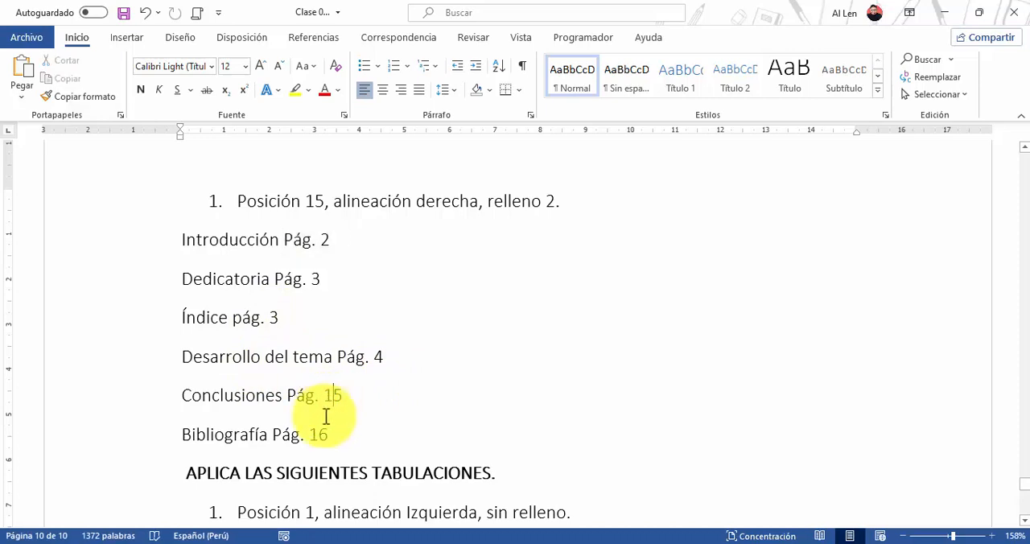
Set a tab stop at 15 cm with Derecha alignment and dotted leader 2 for the six index lines from Introducción to Bibliografía
left_click_drag(176, 239, 347, 420)
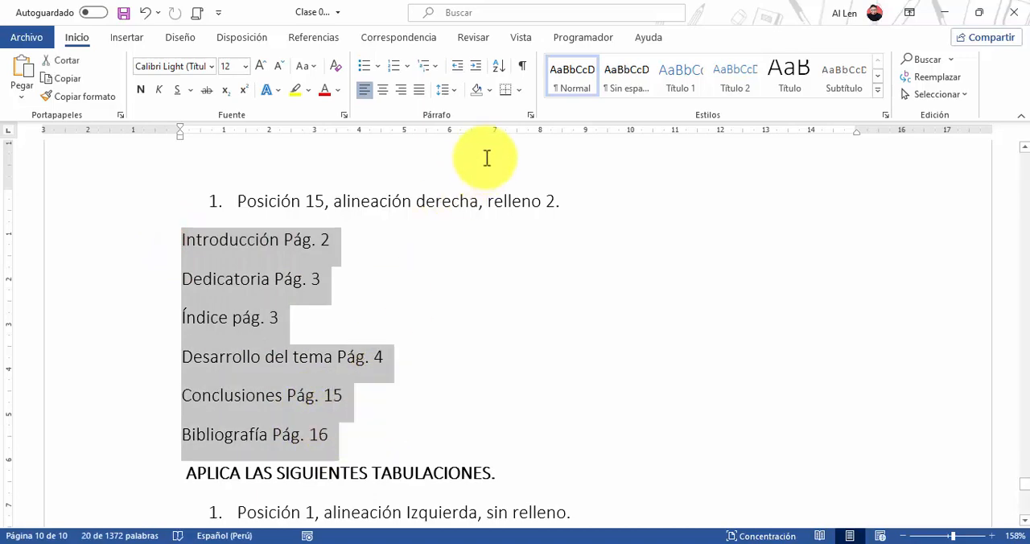
left_click(528, 111)
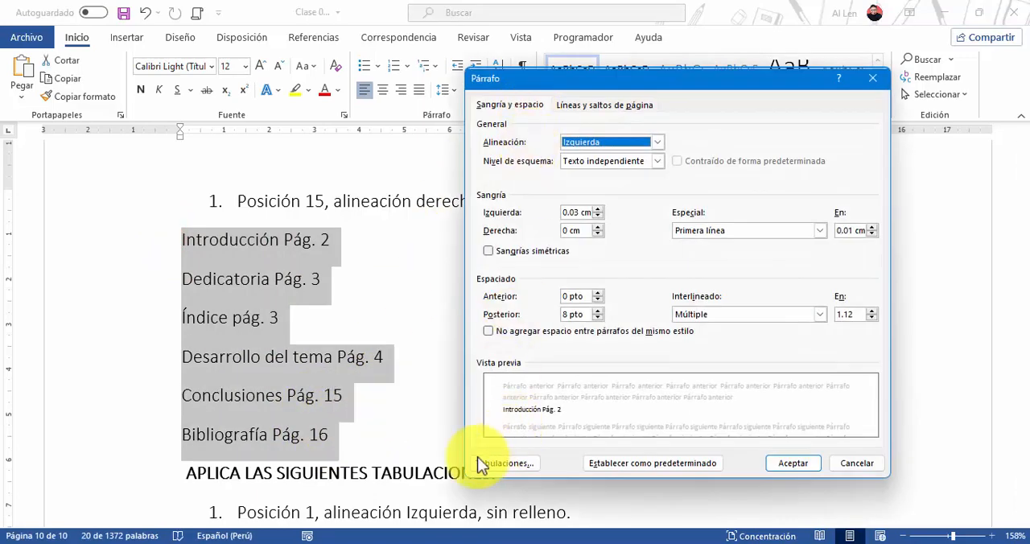
left_click(503, 462)
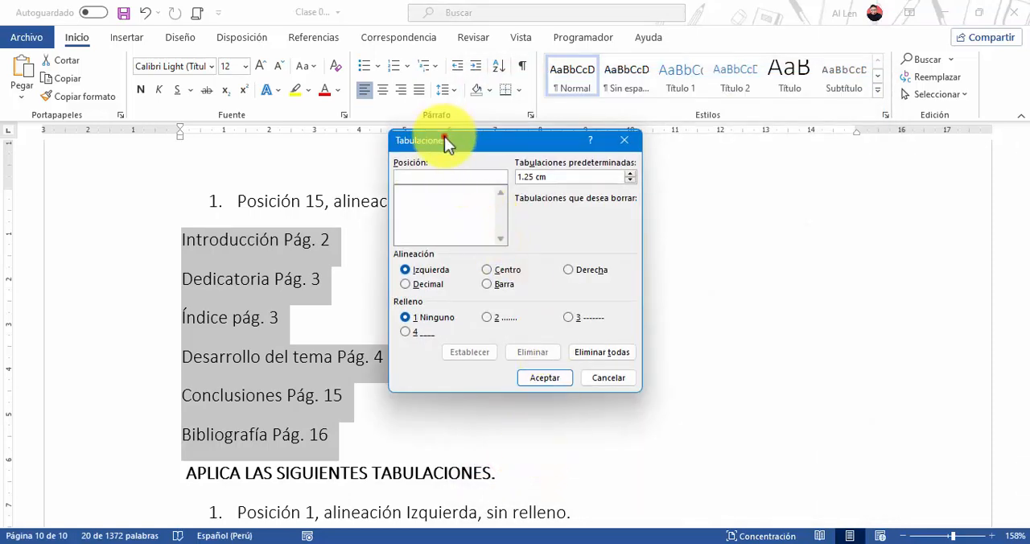
left_click_drag(445, 141, 491, 232)
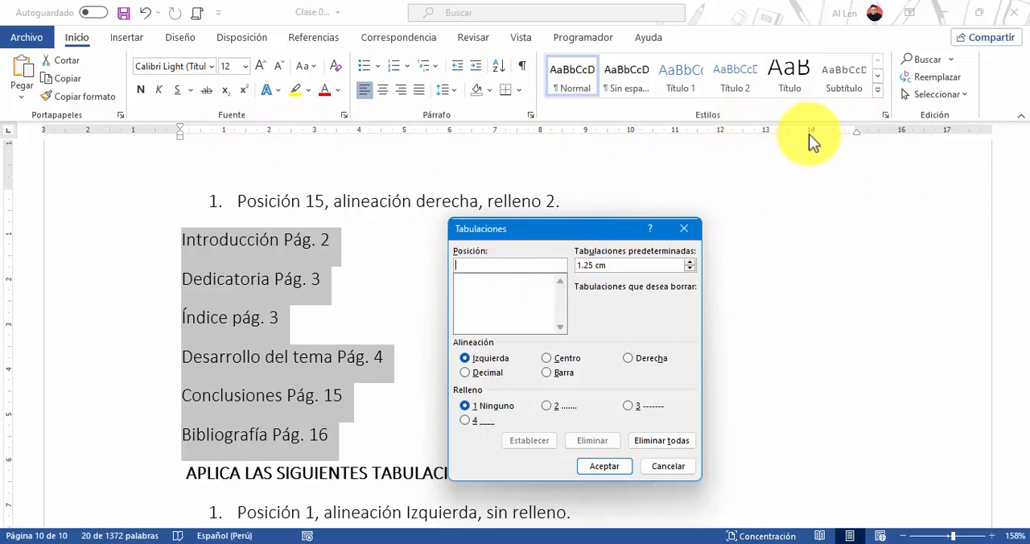
left_click(483, 260)
type("15")
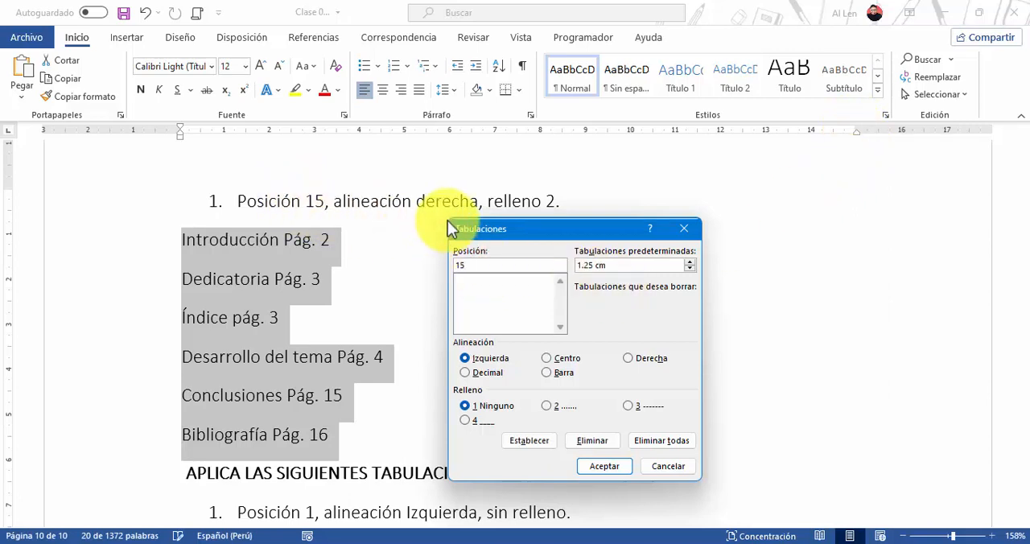
left_click(634, 362)
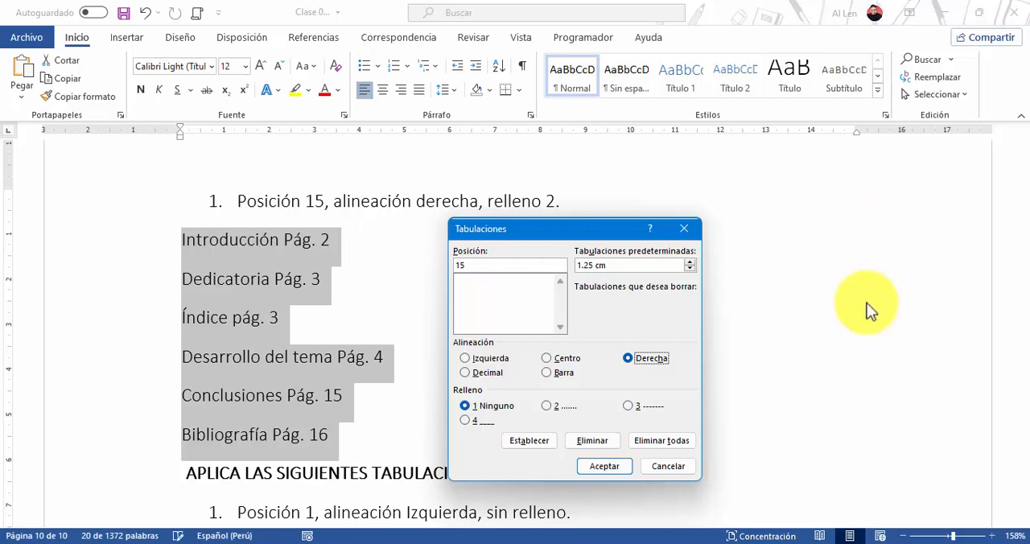
left_click(648, 359)
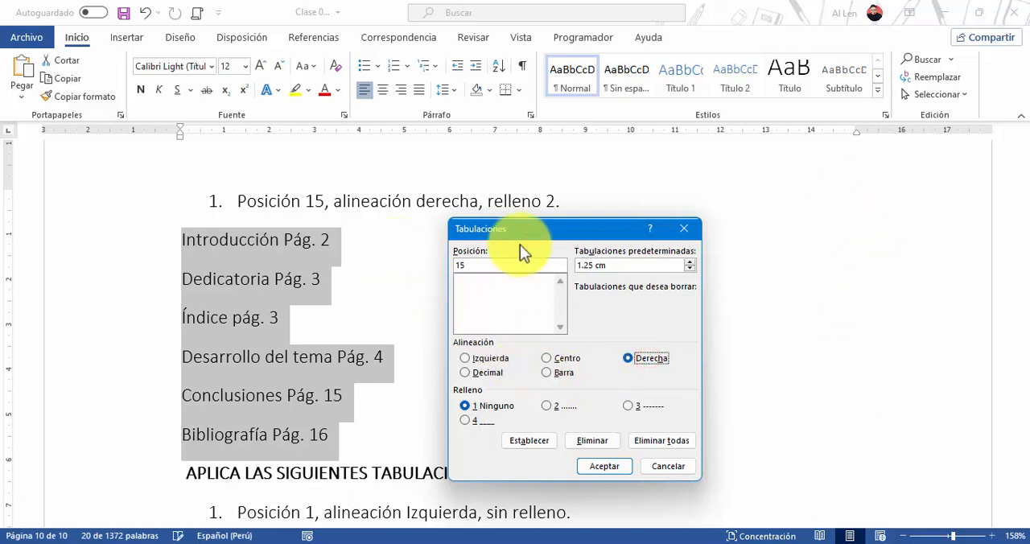
left_click(547, 406)
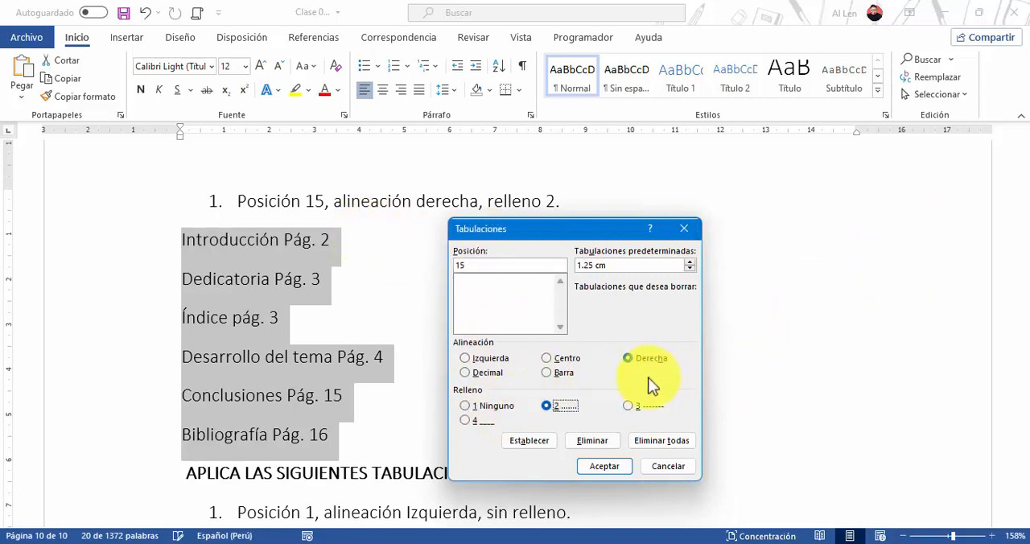
left_click(554, 405)
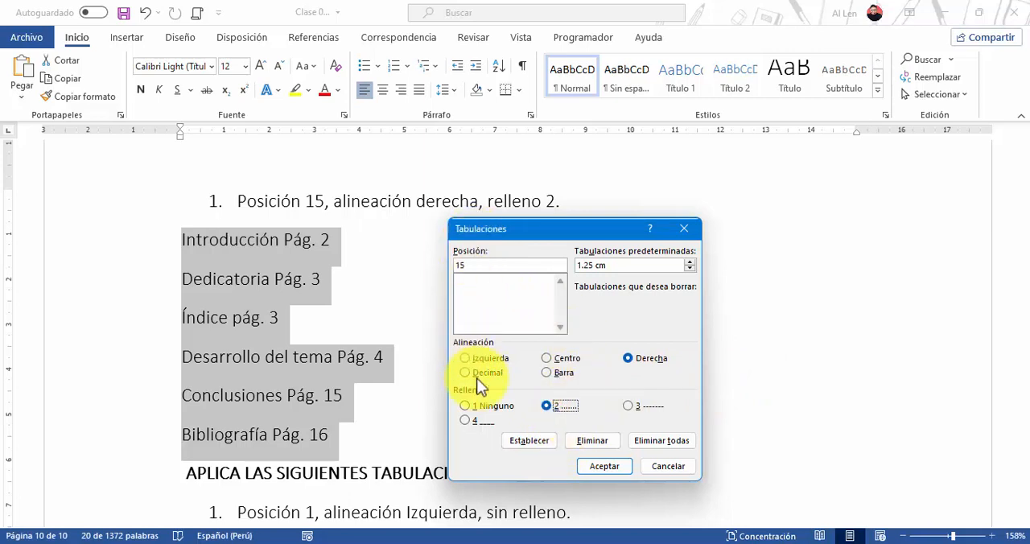
left_click(527, 442)
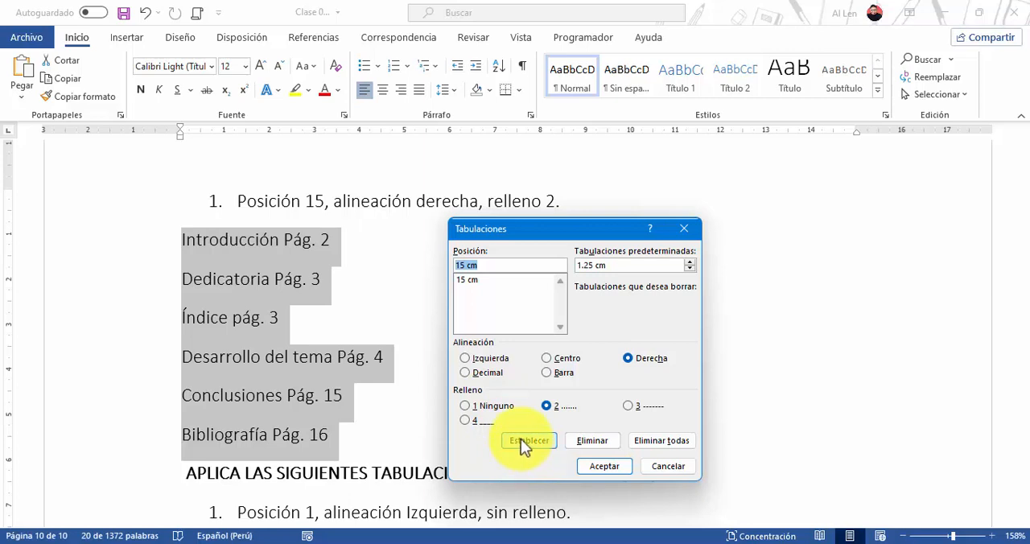
left_click(596, 465)
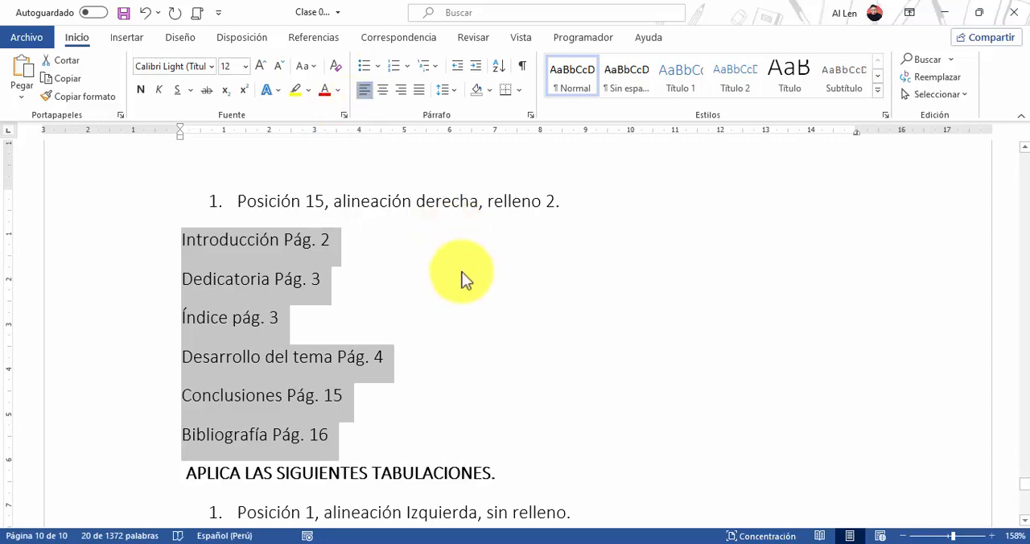
Insert a tab before the page reference in the Introducción, Dedicatoria and Índice lines of the index
left_click(317, 247)
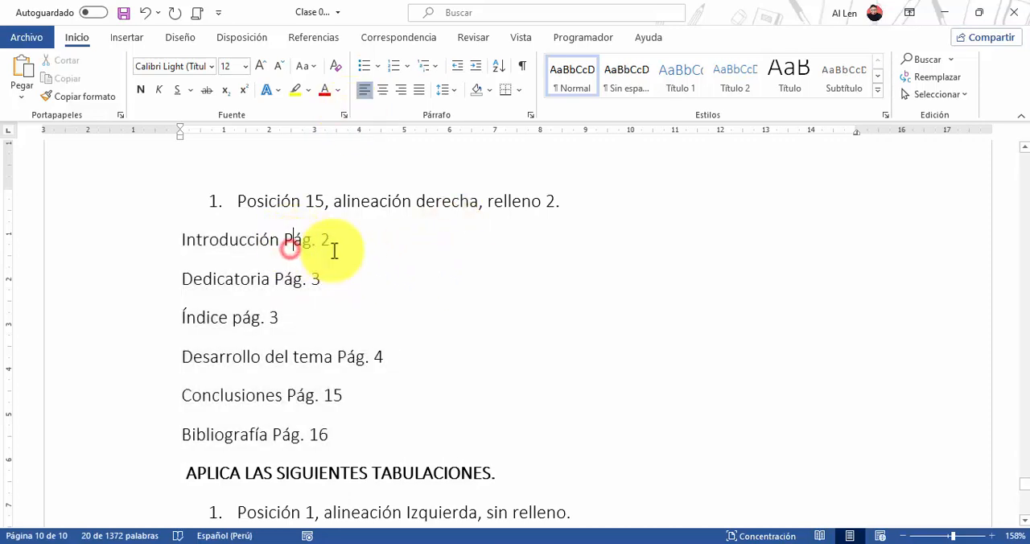
left_click(288, 245)
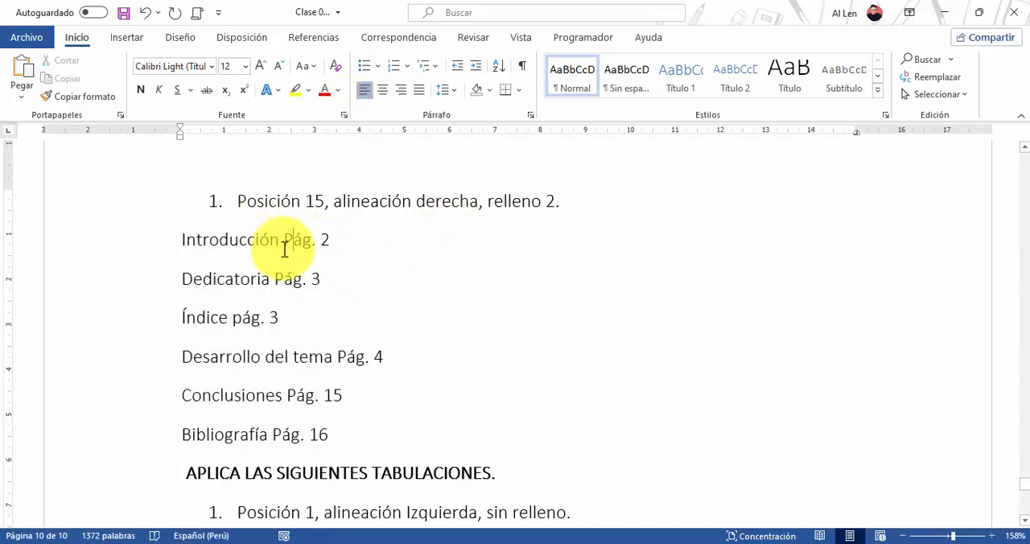
left_click(286, 242)
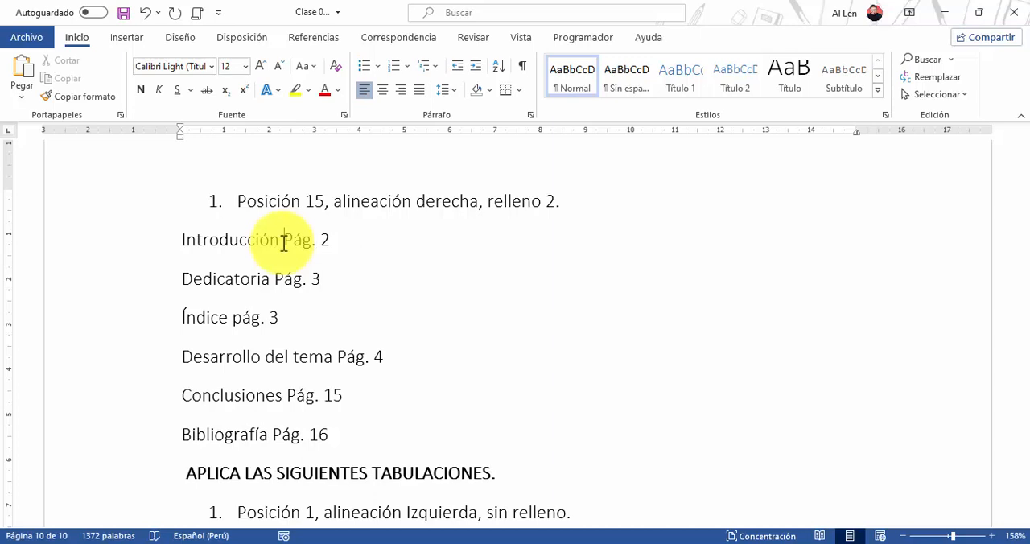
key("Tab")
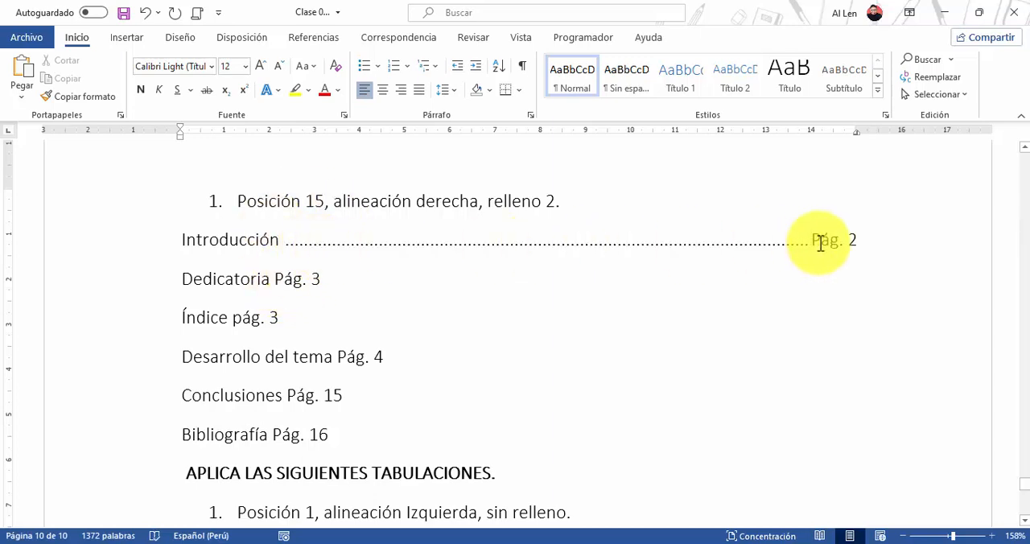
left_click(276, 277)
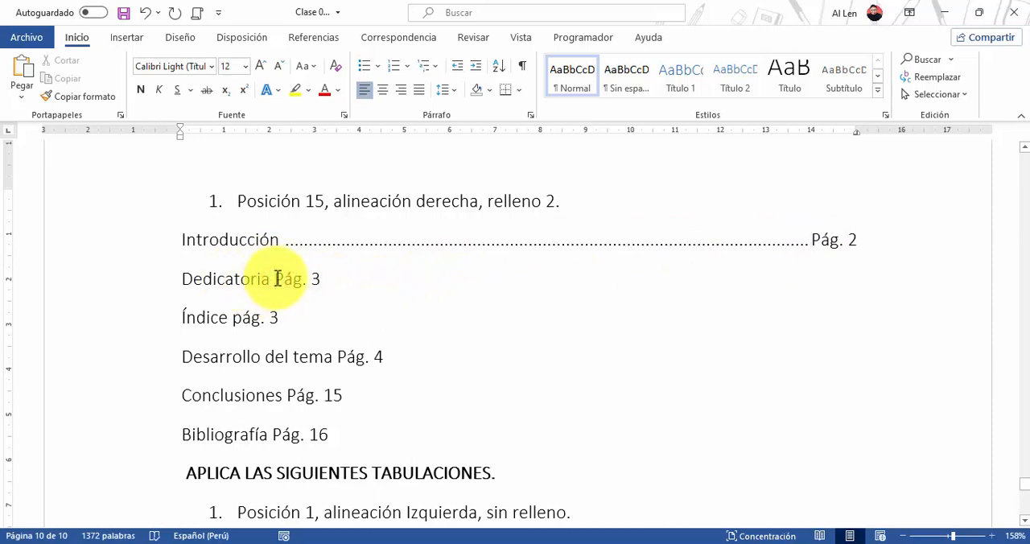
key("Tab")
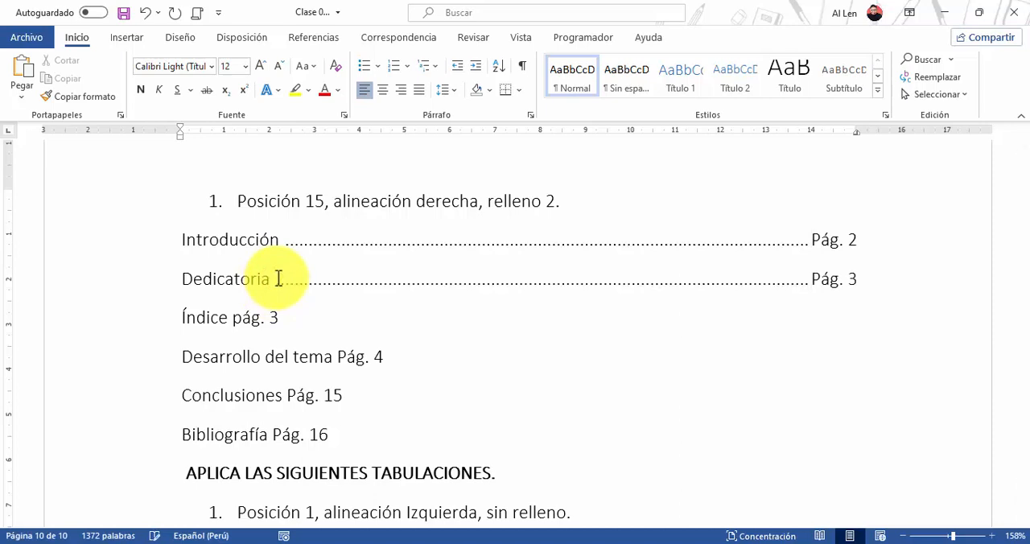
left_click(235, 317)
key("Tab")
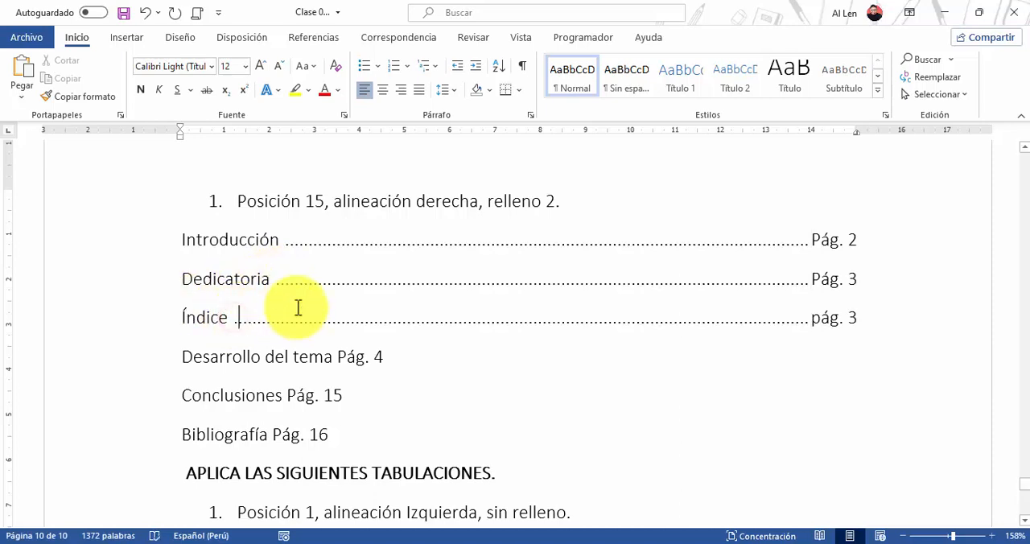
Insert a tab before the page reference in the Desarrollo del tema, Conclusiones and Bibliografía lines of the index
left_click(339, 358)
key("Tab")
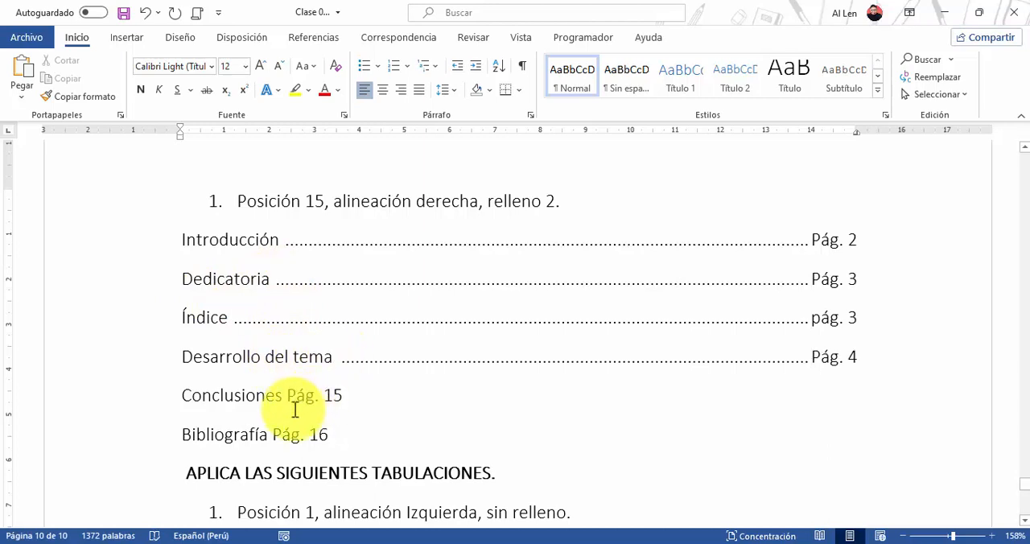
left_click(284, 395)
key("Tab")
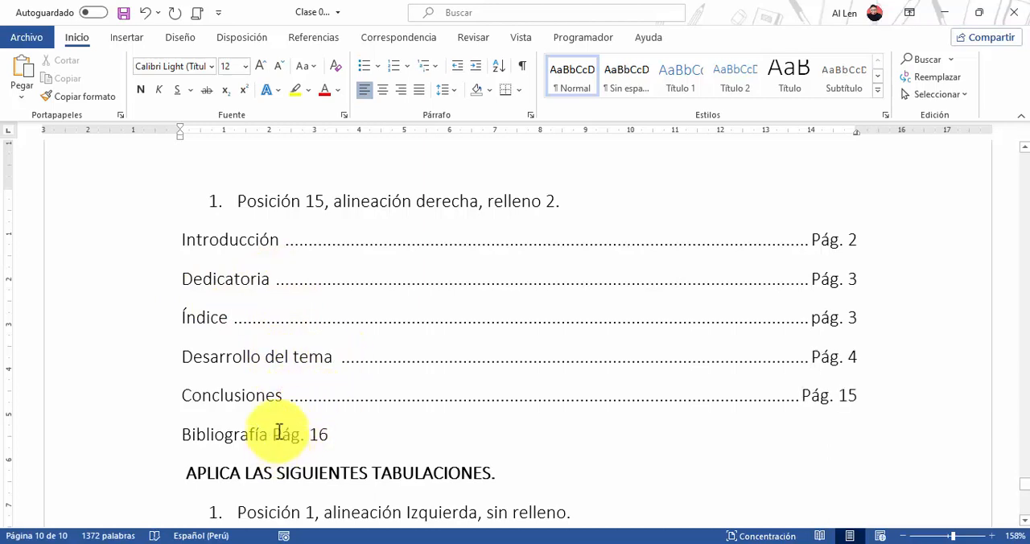
left_click(275, 433)
key("Tab")
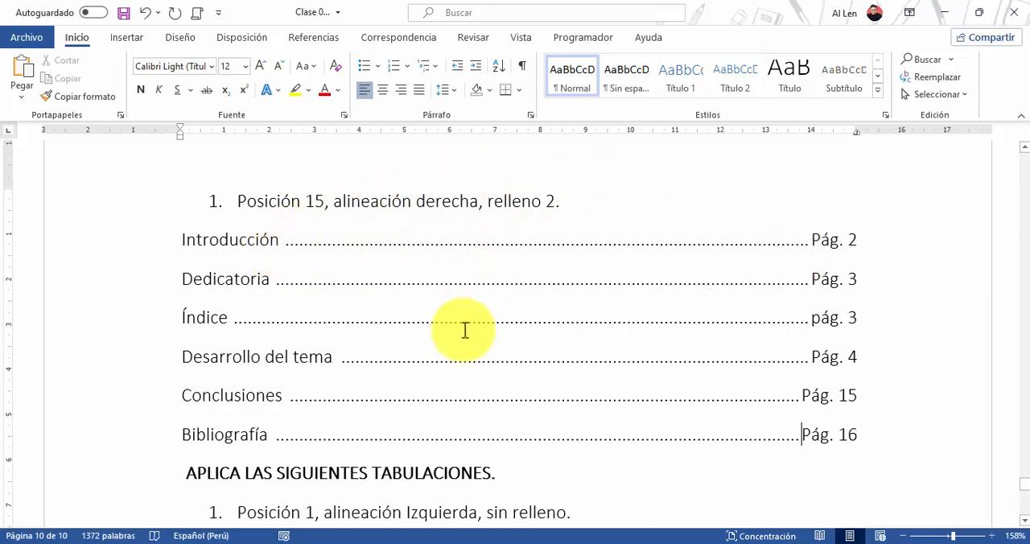
Select the five number lines from 1111 to the row of fives under APLICA LAS SIGUIENTES TABULACIONES
scroll(573, 363, "down", 5)
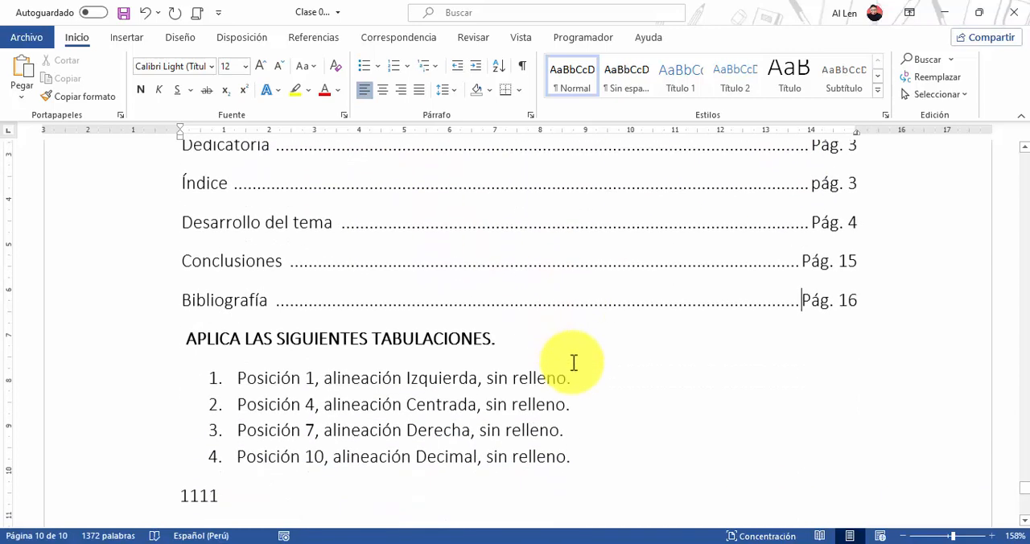
scroll(575, 363, "down", 4)
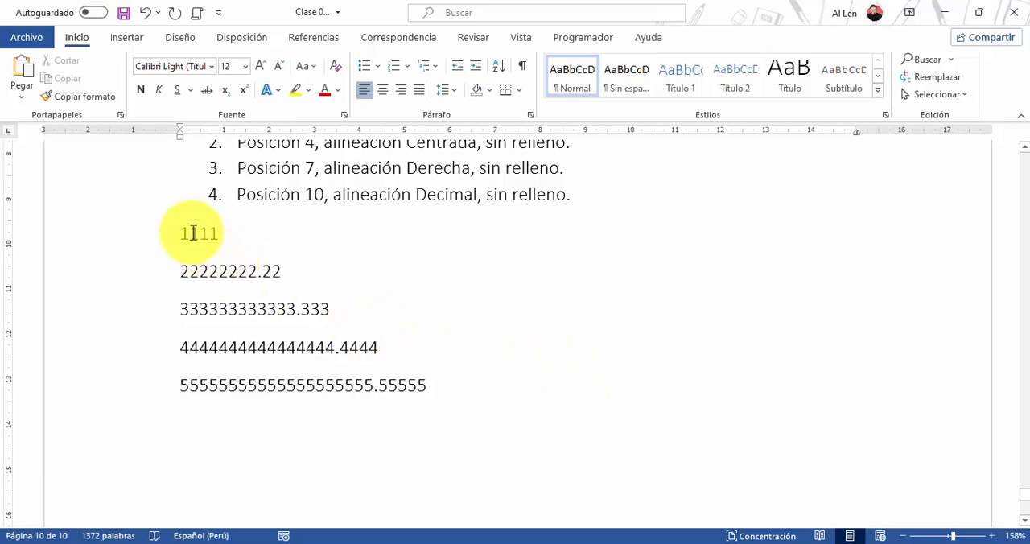
left_click_drag(179, 233, 414, 387)
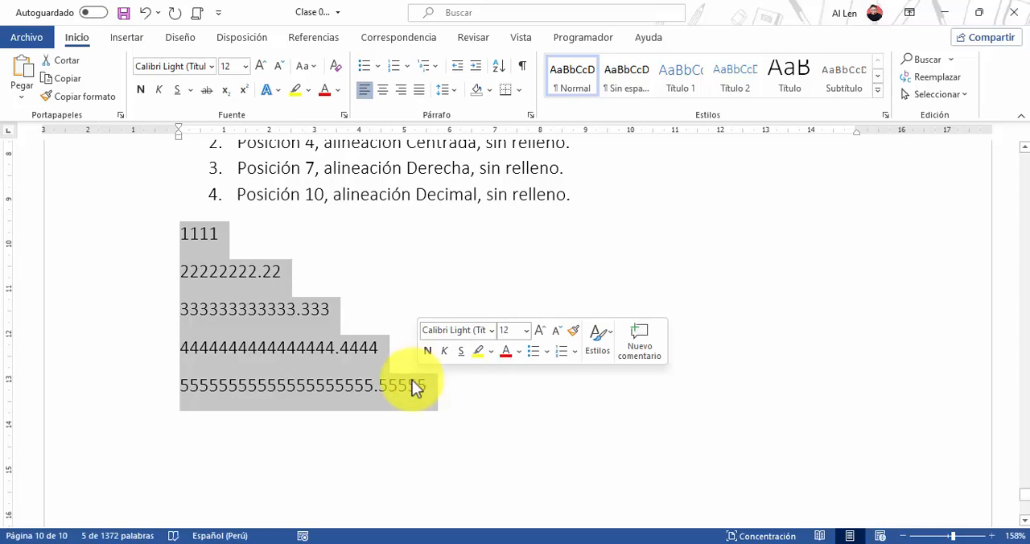
left_click(533, 117)
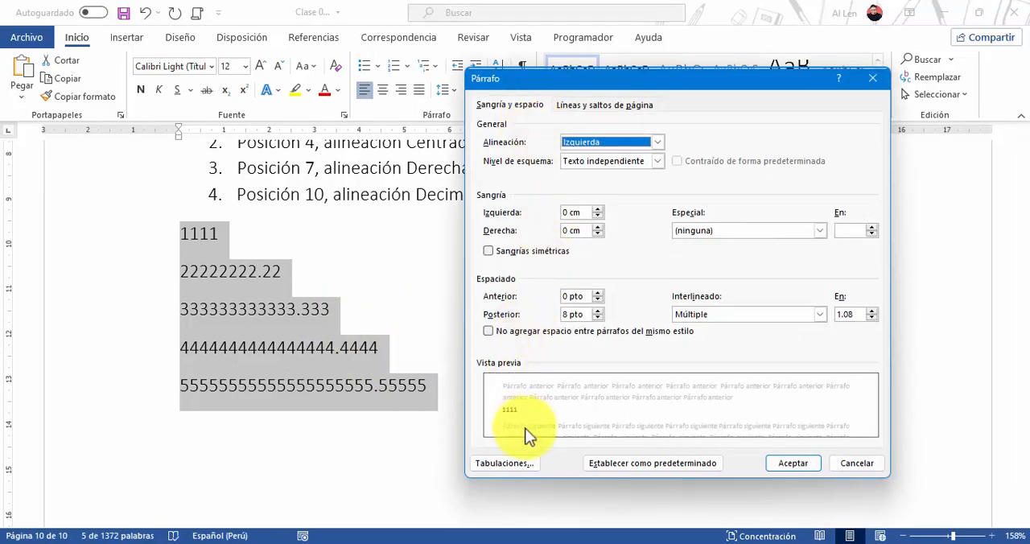
left_click(523, 464)
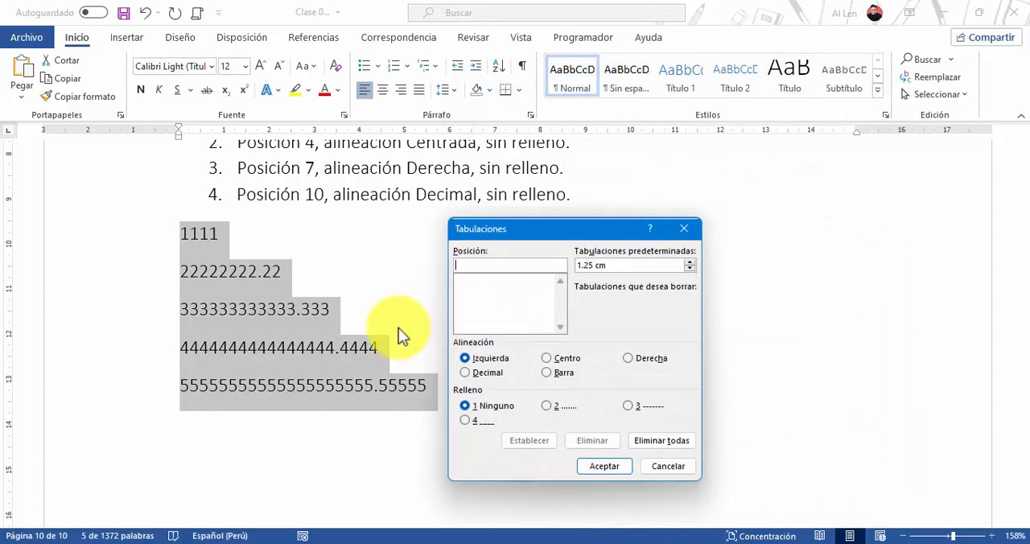
left_click(684, 229)
Add a tab stop at 1 cm with Izquierda alignment and no leader for the selected number lines
scroll(520, 269, "up", 1)
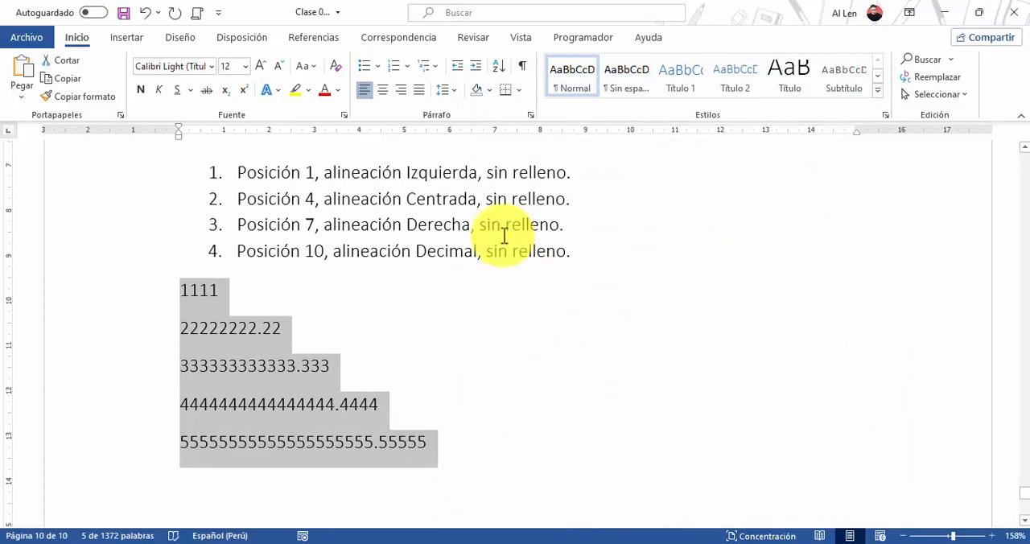
left_click(531, 115)
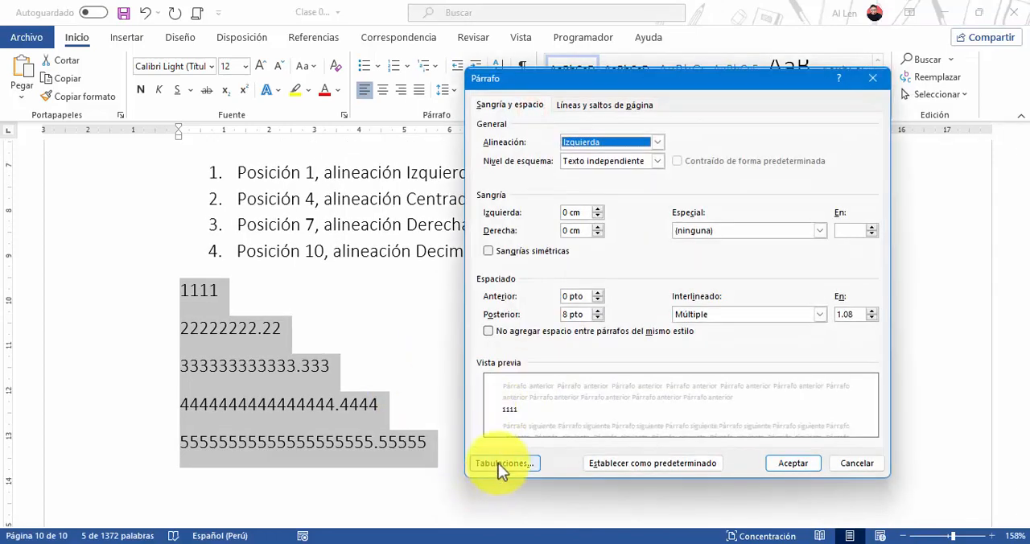
left_click(498, 465)
left_click_drag(503, 231, 661, 223)
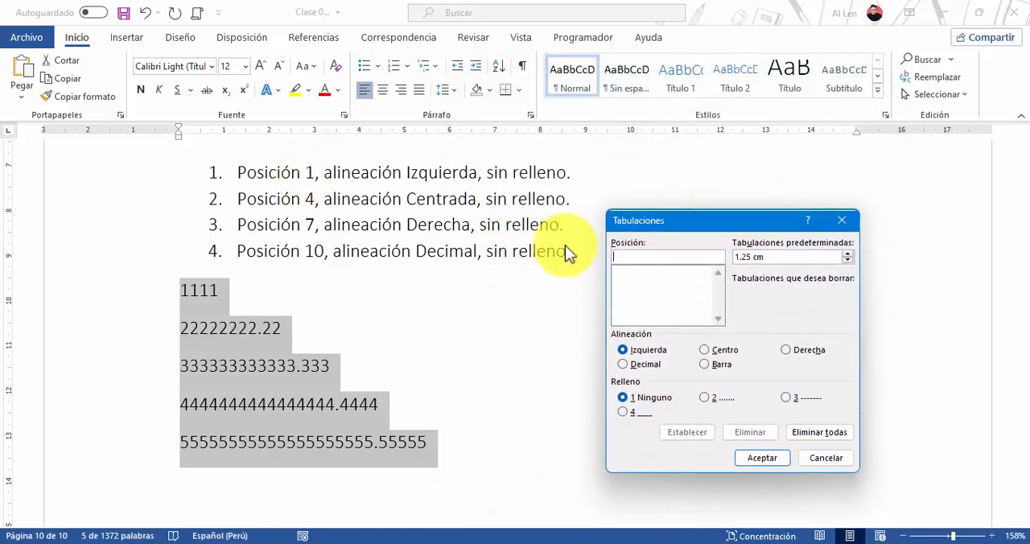
type("1")
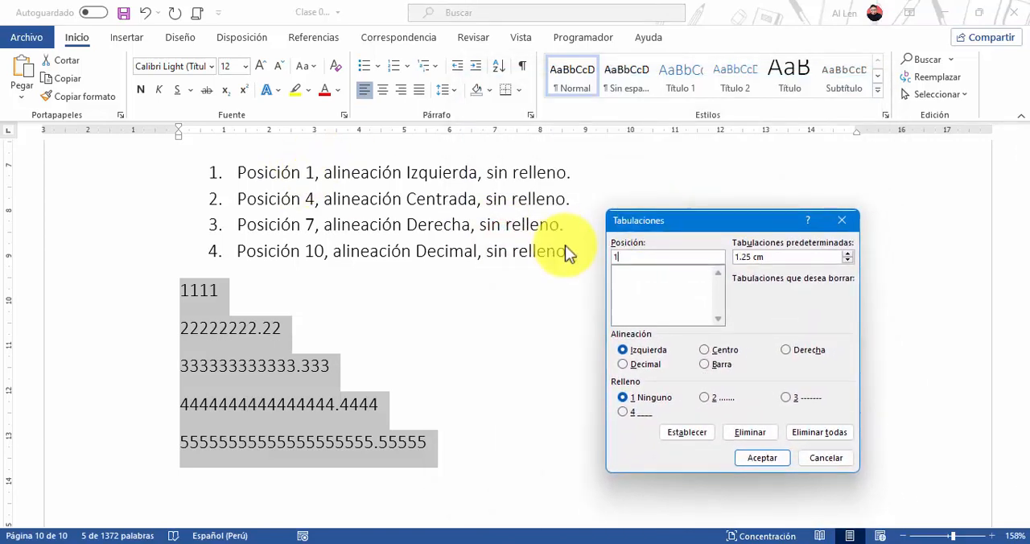
left_click(642, 349)
left_click(638, 395)
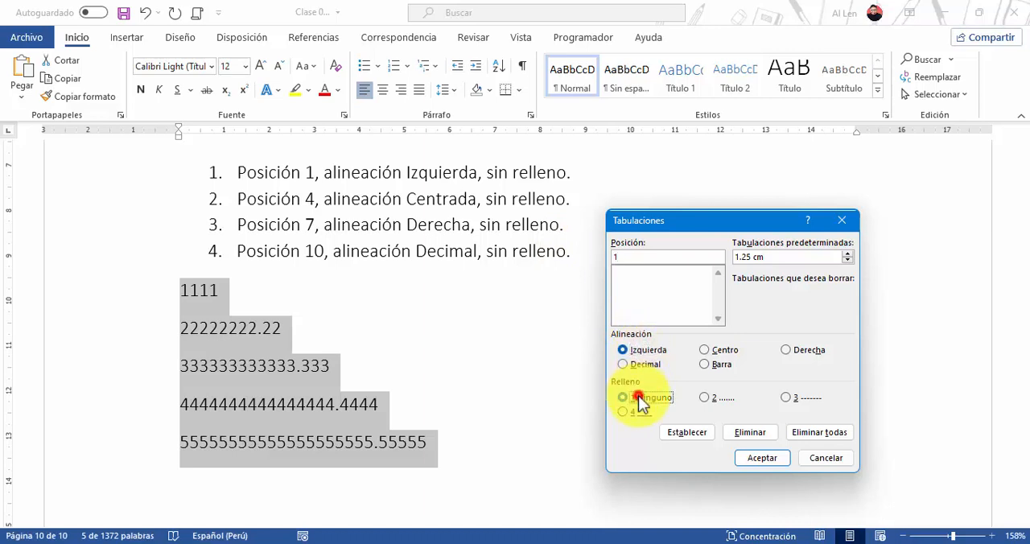
left_click(675, 433)
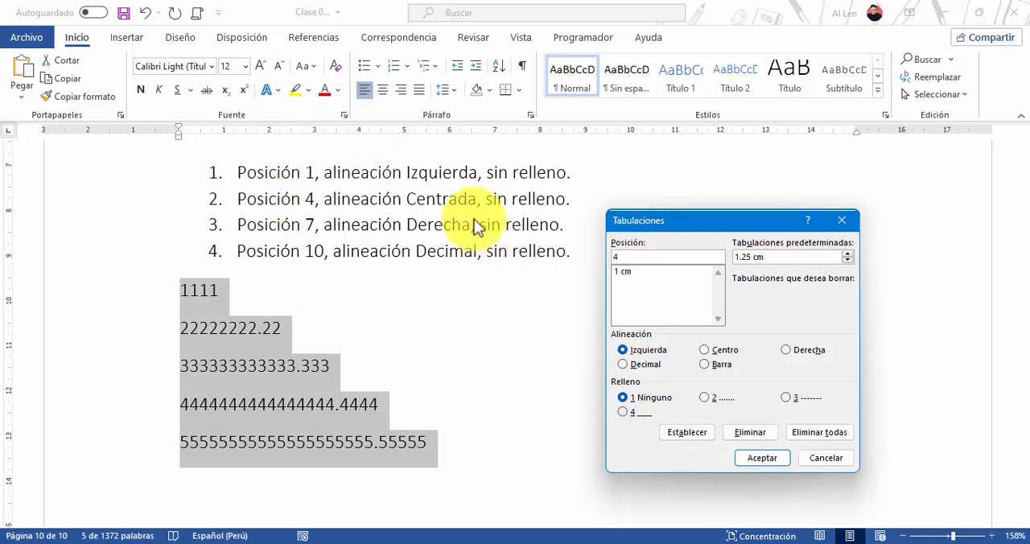
Add tab stops without leader at 4 cm with Centro alignment and at 7 cm with Derecha alignment
left_click(710, 351)
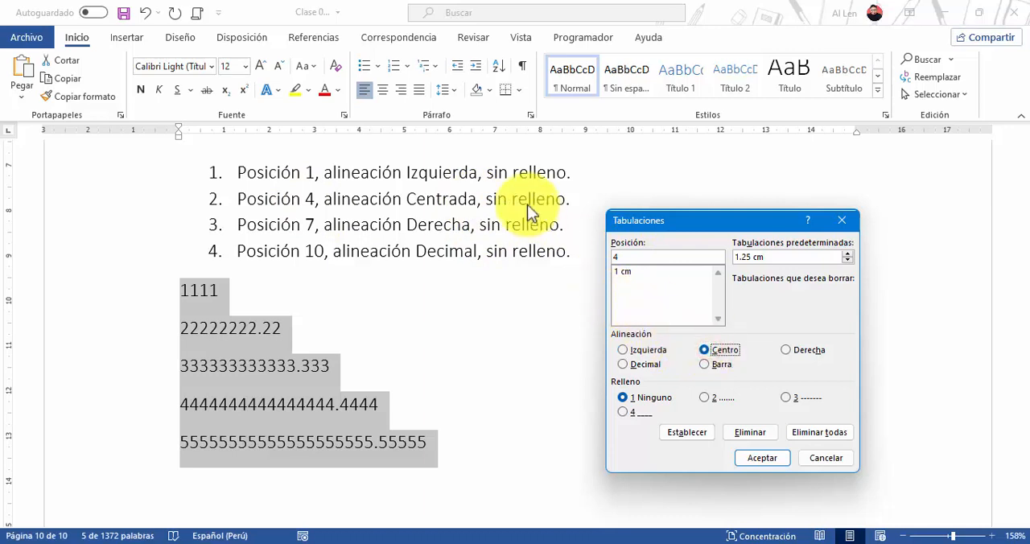
left_click(680, 430)
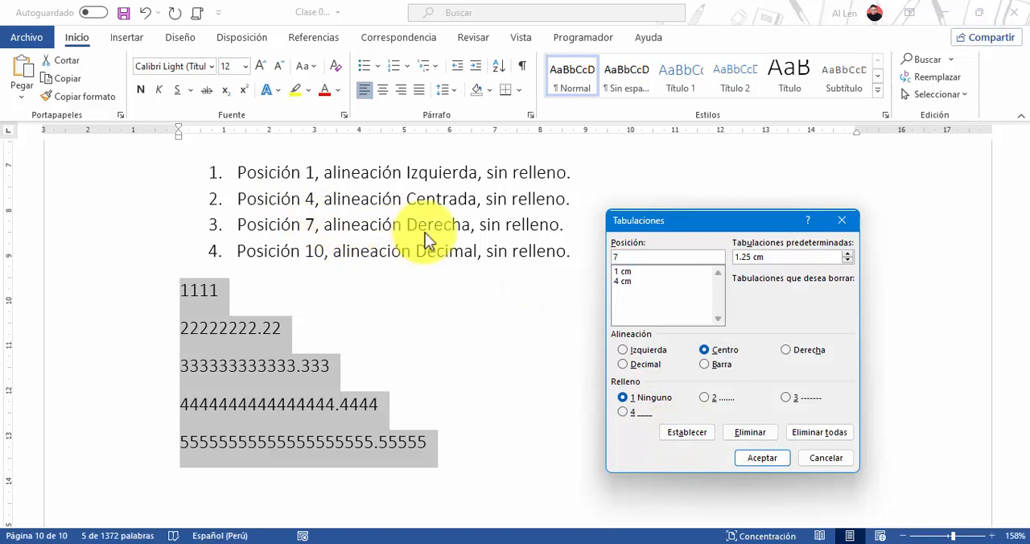
left_click(807, 354)
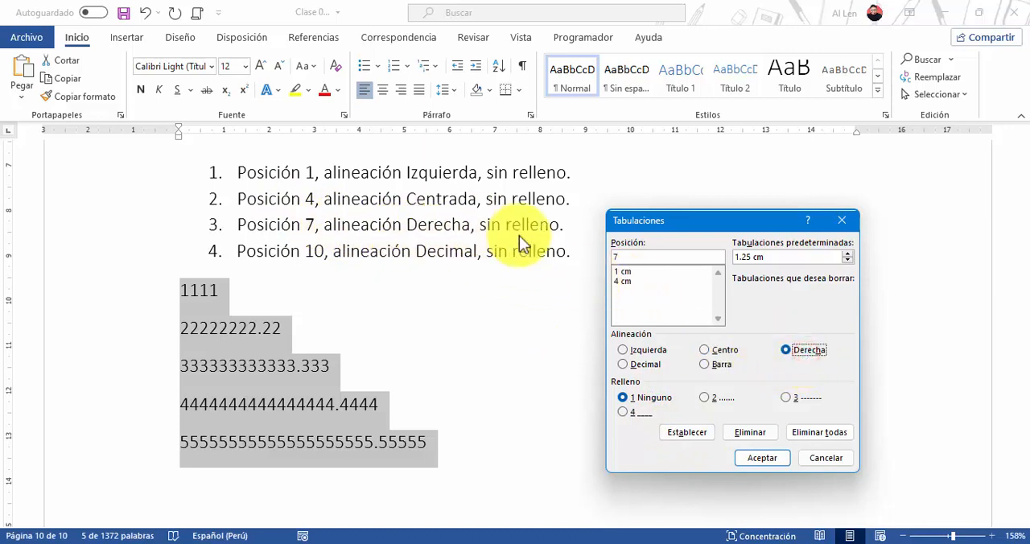
left_click(652, 398)
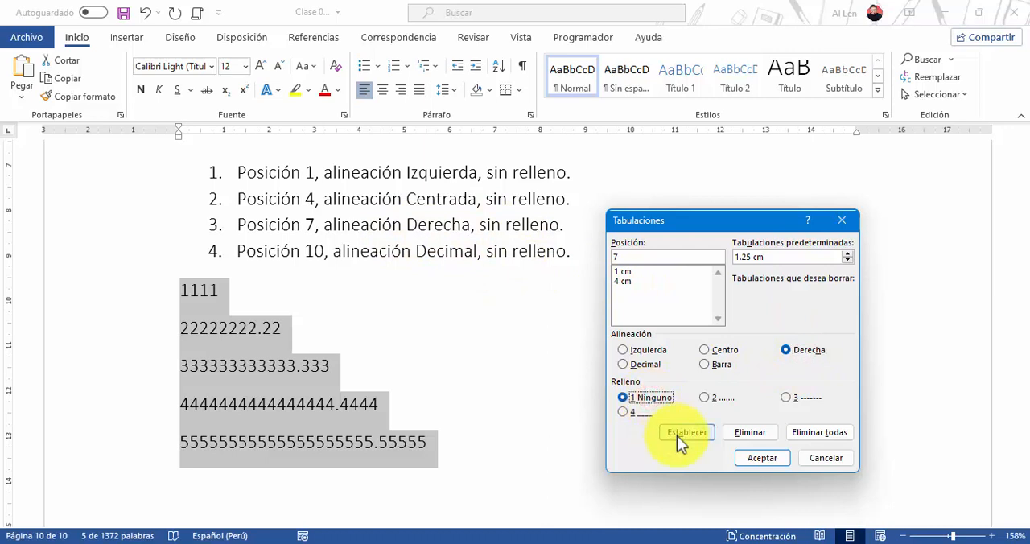
left_click(677, 436)
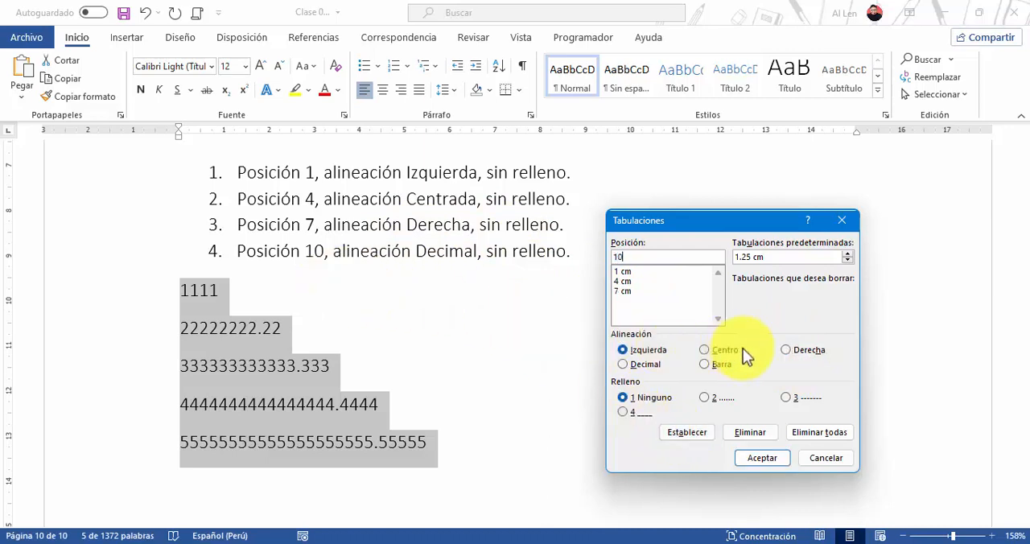
Add a tab stop at 10 cm with Decimal alignment and no leader, and apply the tab stops to the number lines
left_click(639, 371)
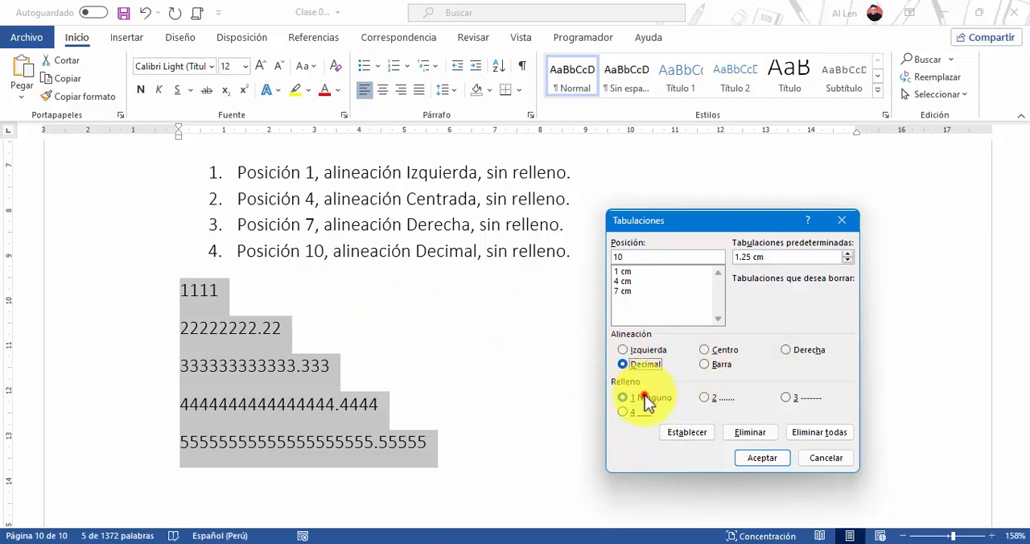
left_click(645, 395)
left_click(687, 434)
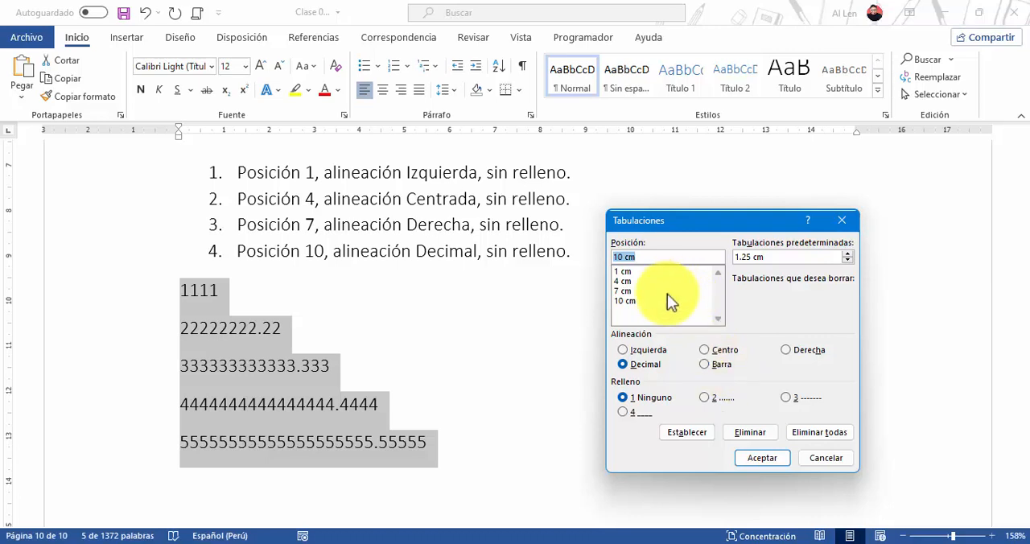
left_click(765, 462)
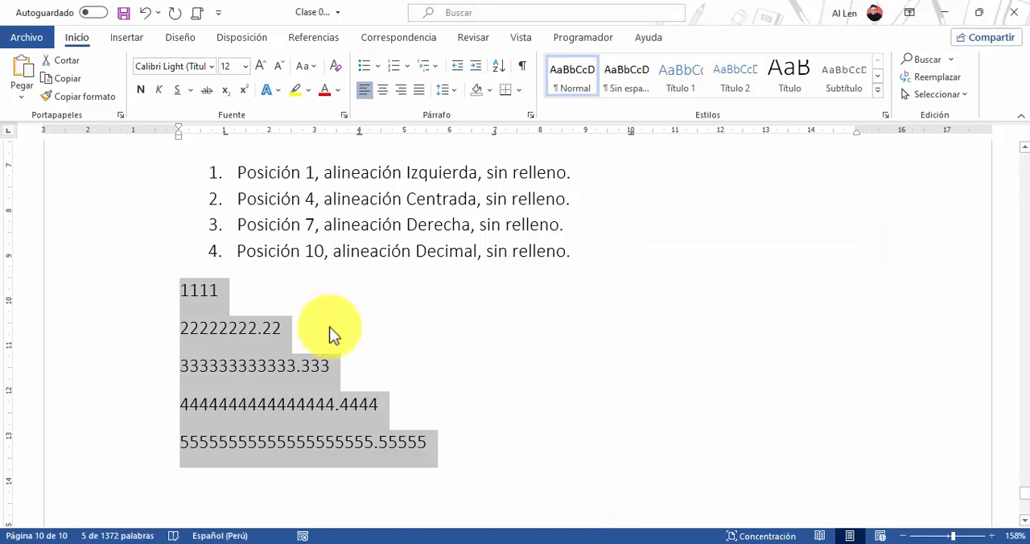
Insert a tab before each digit of the 1111 line so one digit sits at each of the four tab stops
left_click(183, 296)
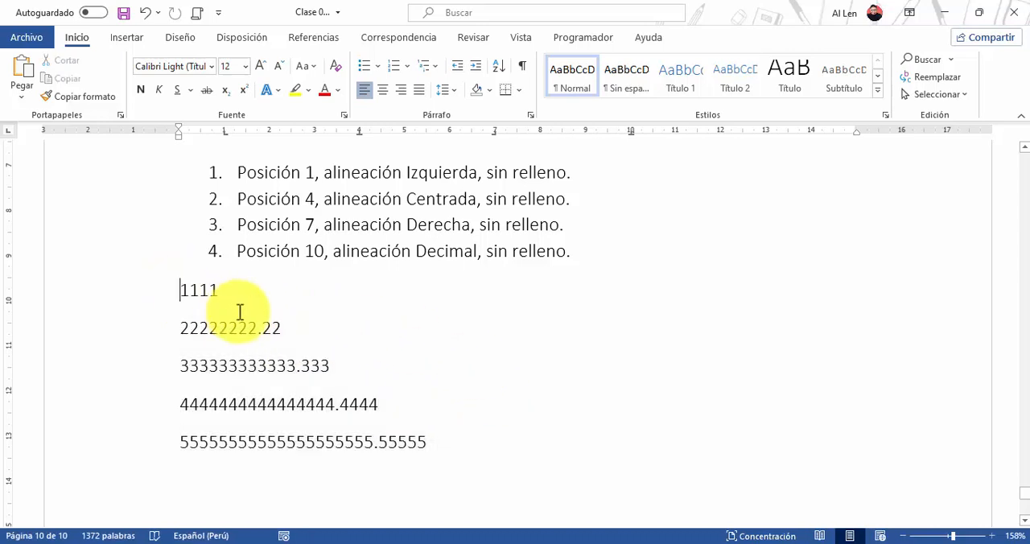
key("Tab")
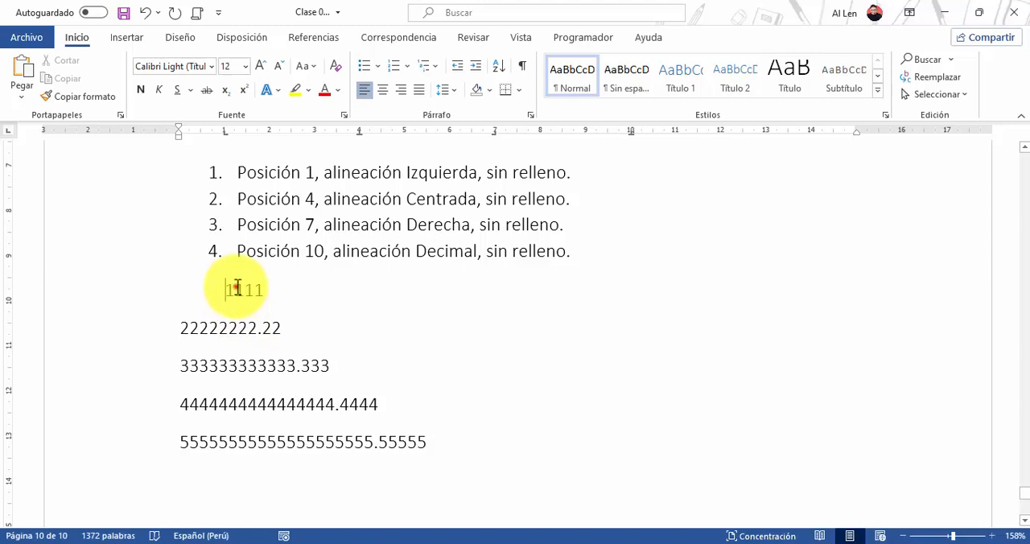
left_click(238, 290)
key("Tab")
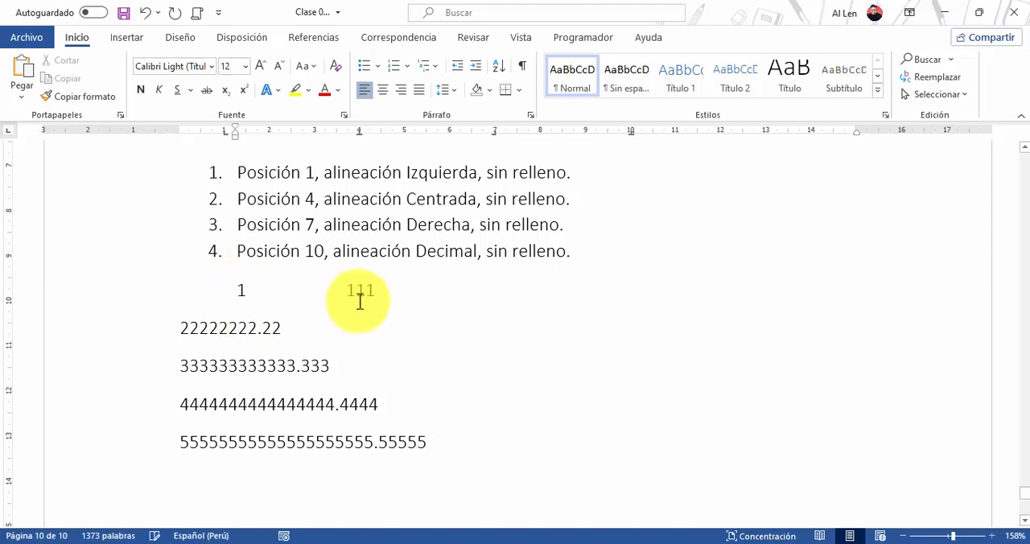
left_click(357, 290)
key("Tab")
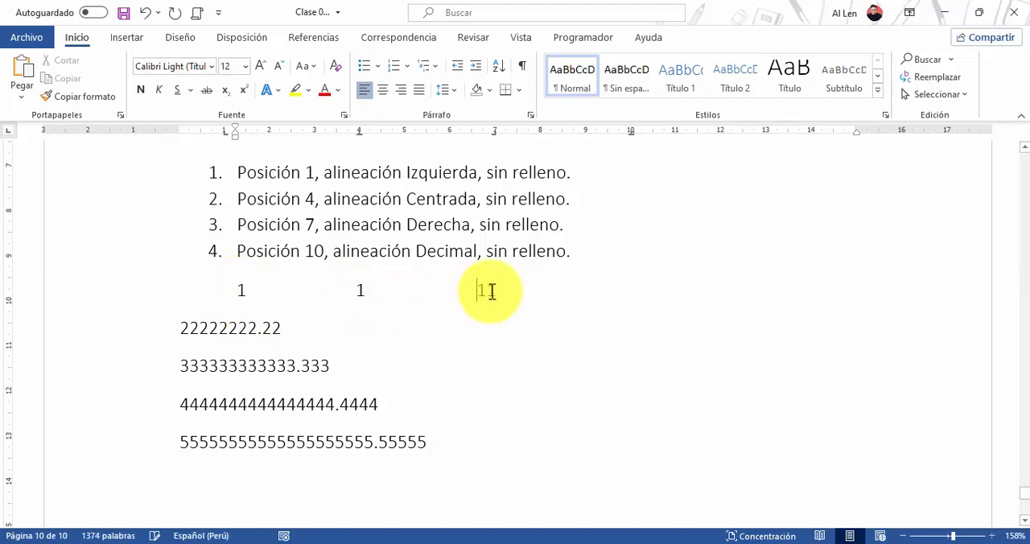
left_click(488, 290)
key("Tab")
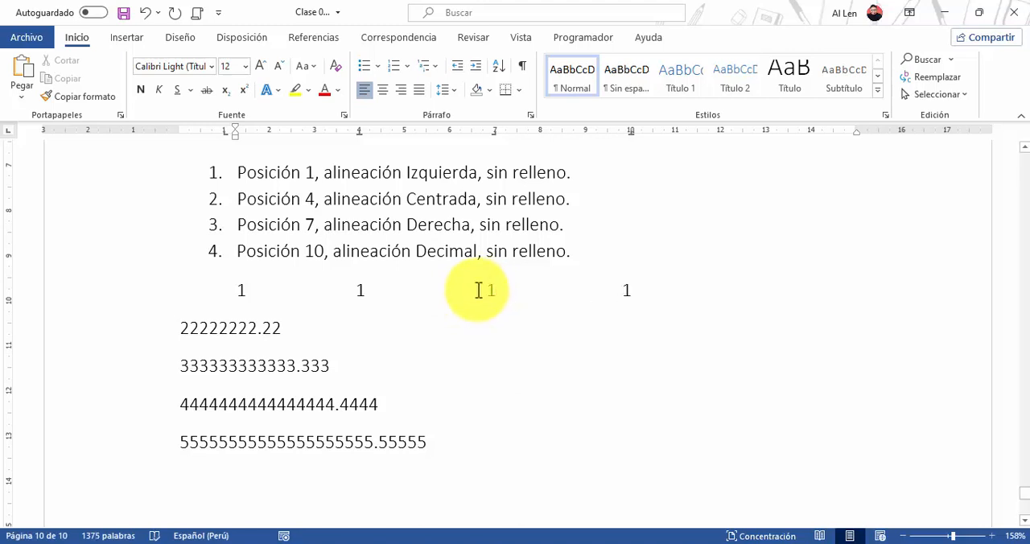
Insert tabs in the 22222222.22 line so that 22, 22, 22 and 22.22 sit at the four tab stops
left_click(183, 328)
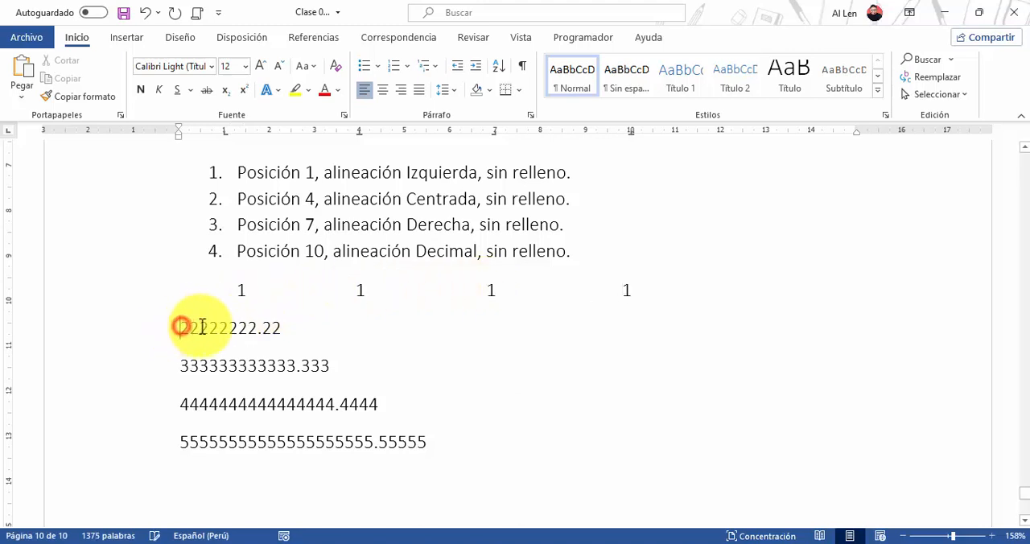
key("Tab")
left_click(249, 328)
key("Tab")
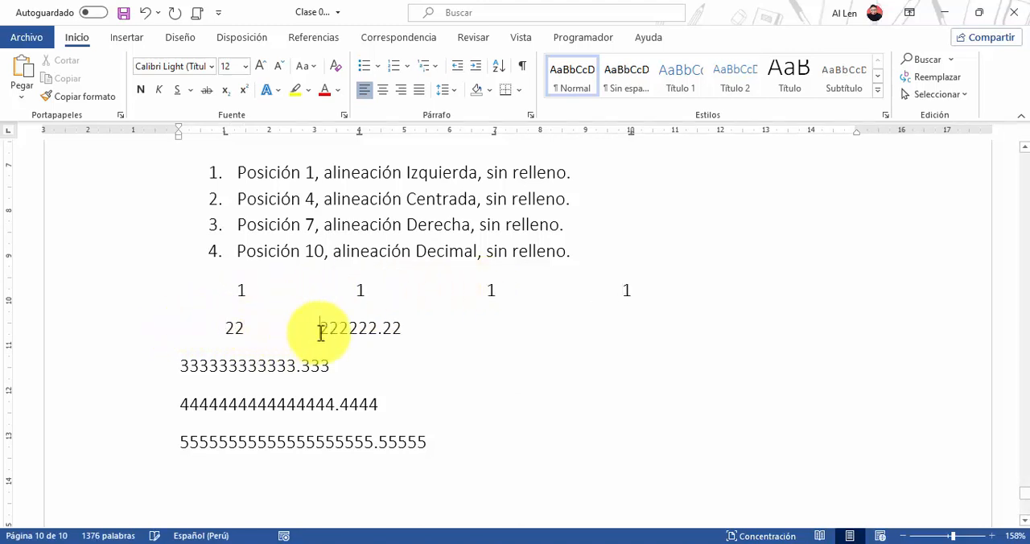
left_click(338, 328)
key("Tab")
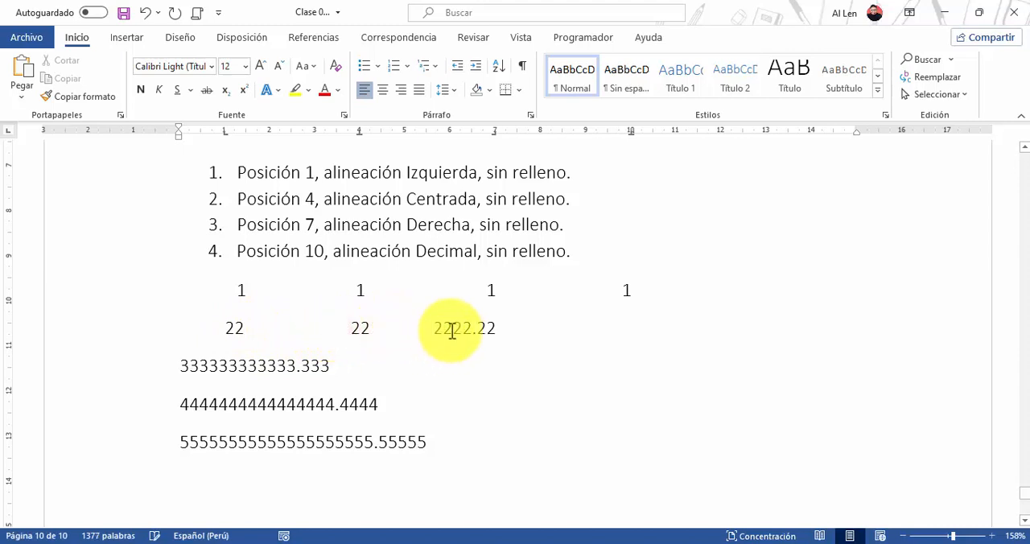
left_click(450, 328)
key("Tab")
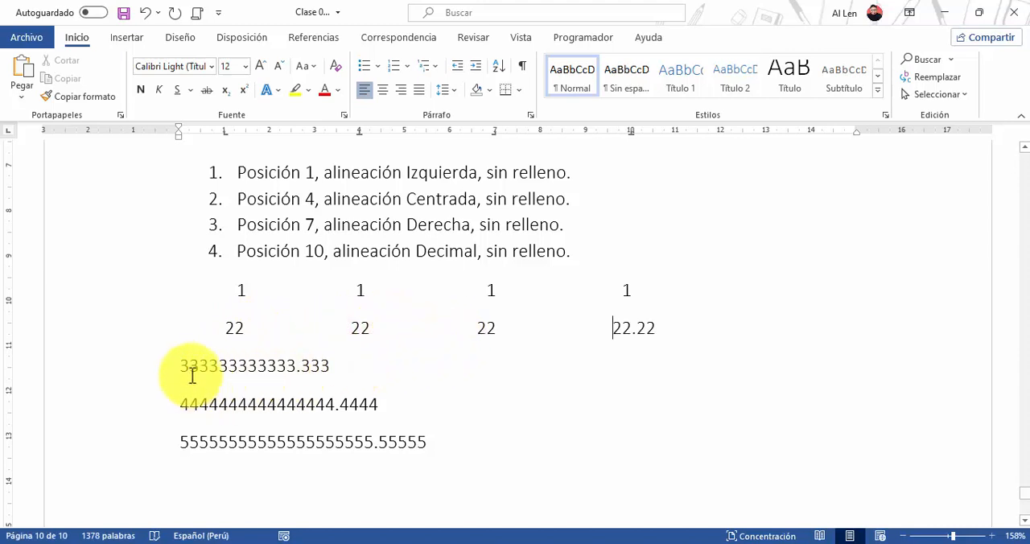
Insert tabs in the 333333333333.333 line so that 333, 333, 333 and 333.333 sit at the four tab stops
left_click(175, 366)
key("Tab")
left_click(252, 367)
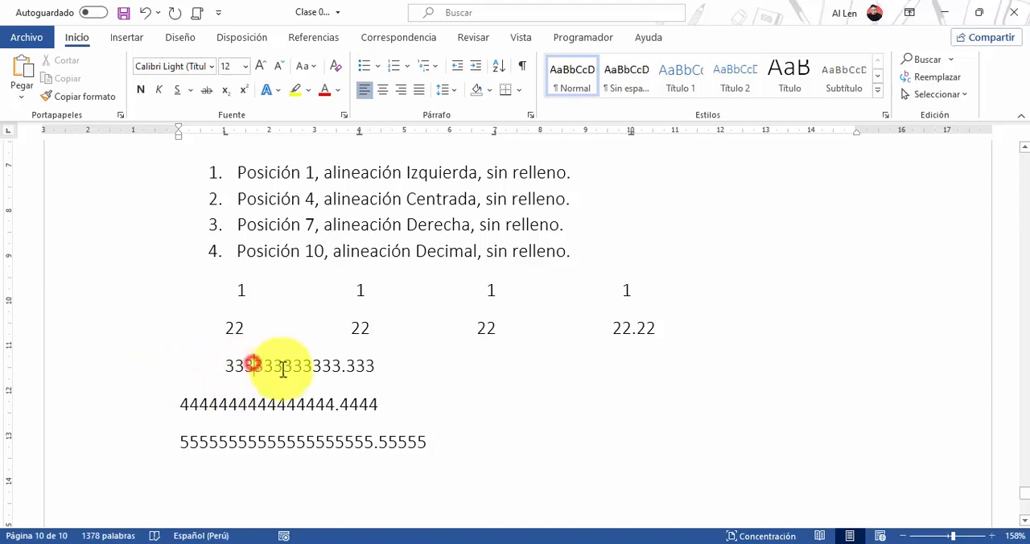
key("Tab")
left_click(333, 367)
key("Tab")
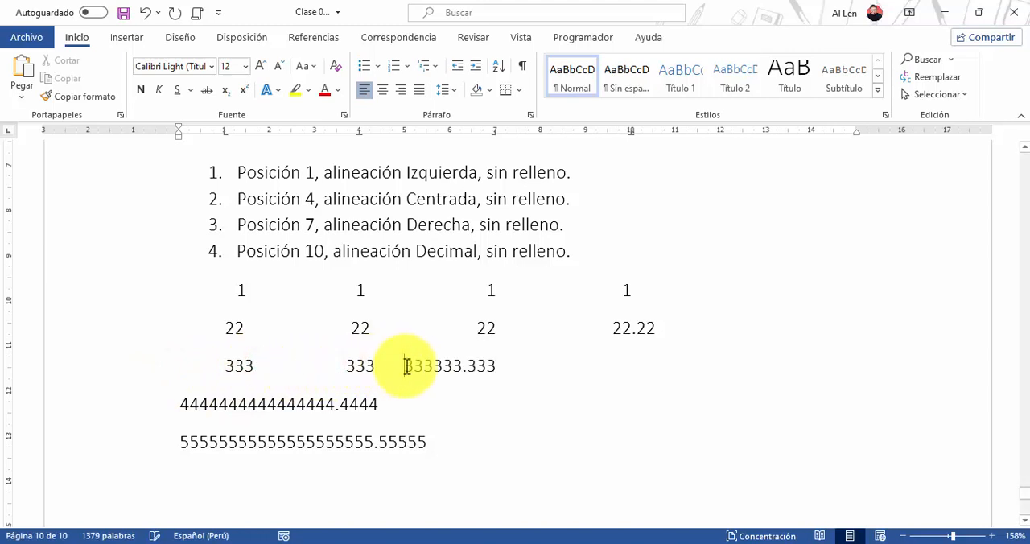
left_click(434, 366)
key("Tab")
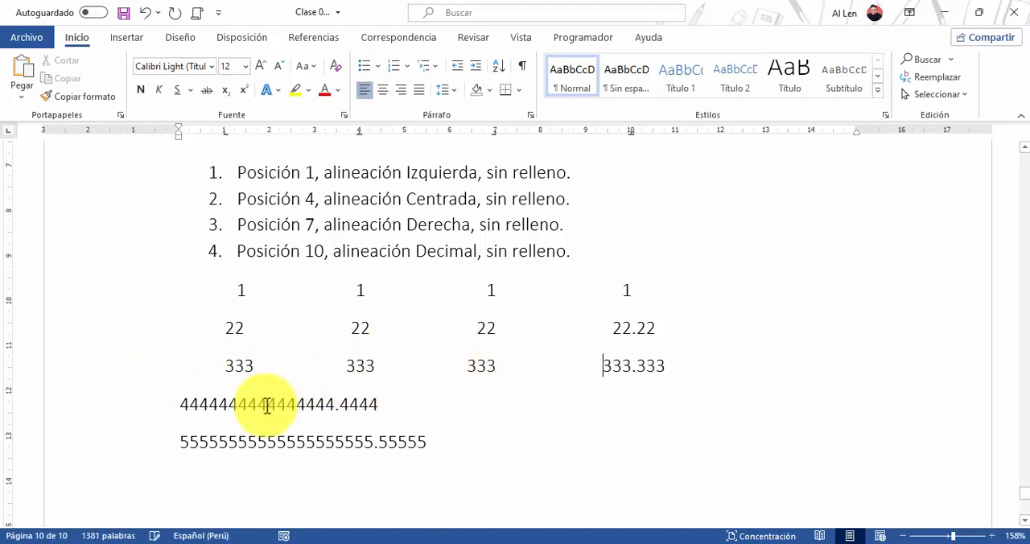
Insert tabs in the line of 4s so that 4444, 4444, 4444 and 4444.4444 sit at the four tab stops
left_click(181, 403)
key("Tab")
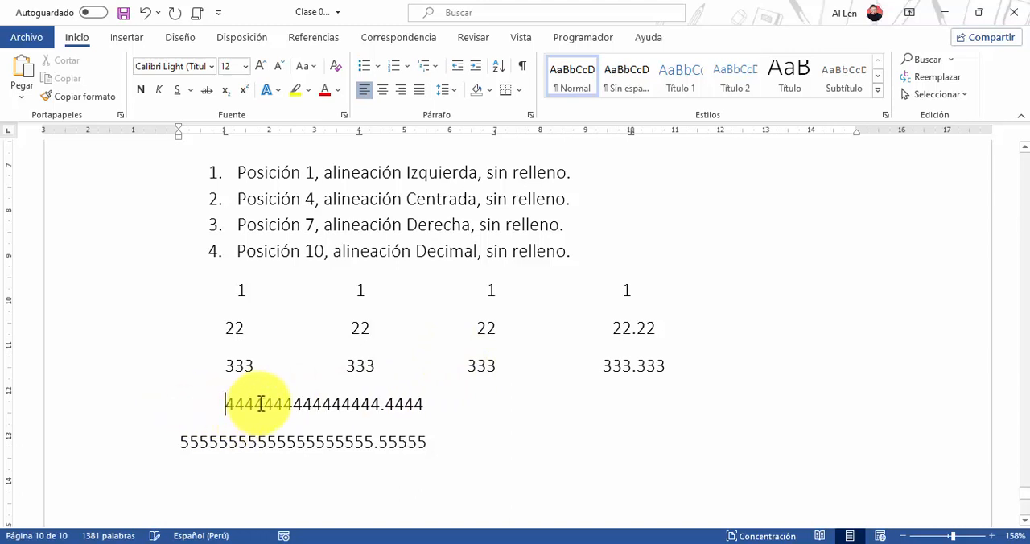
left_click(265, 404)
key("Tab")
left_click(320, 404)
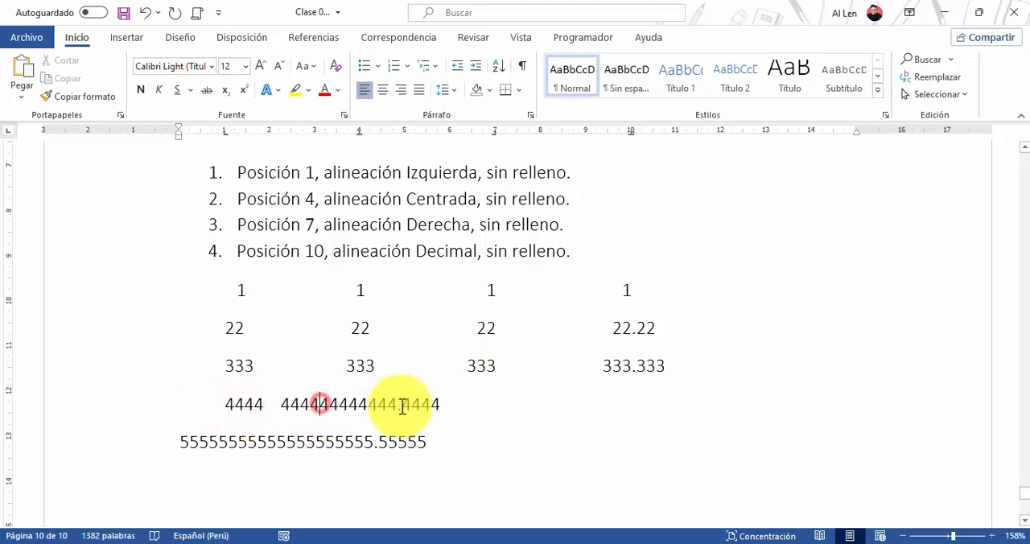
key("Tab")
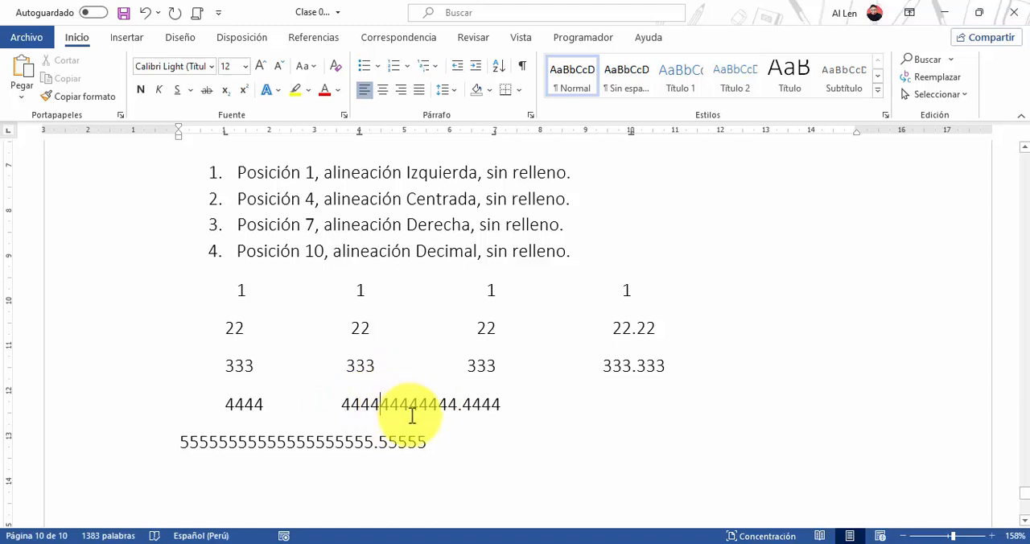
left_click(420, 405)
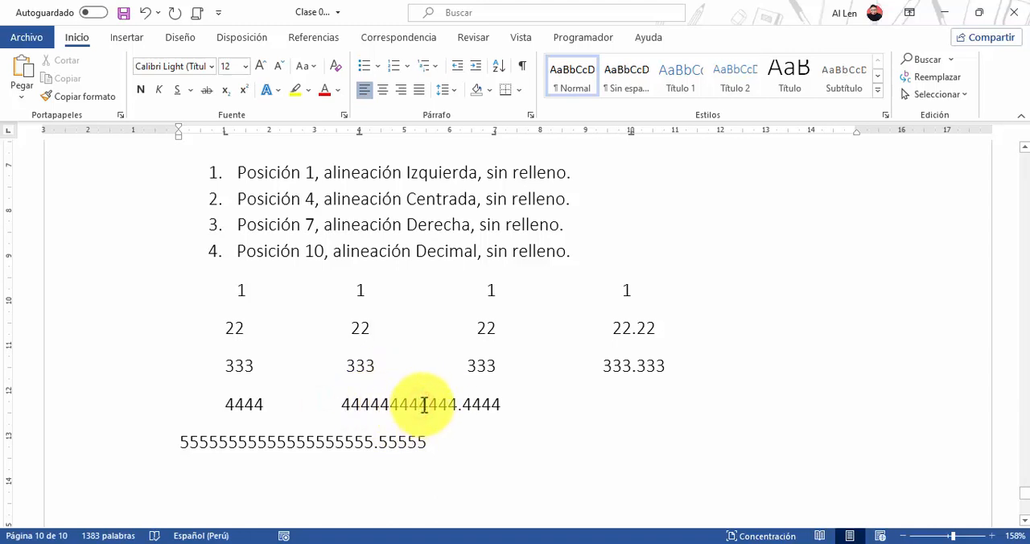
key("Tab")
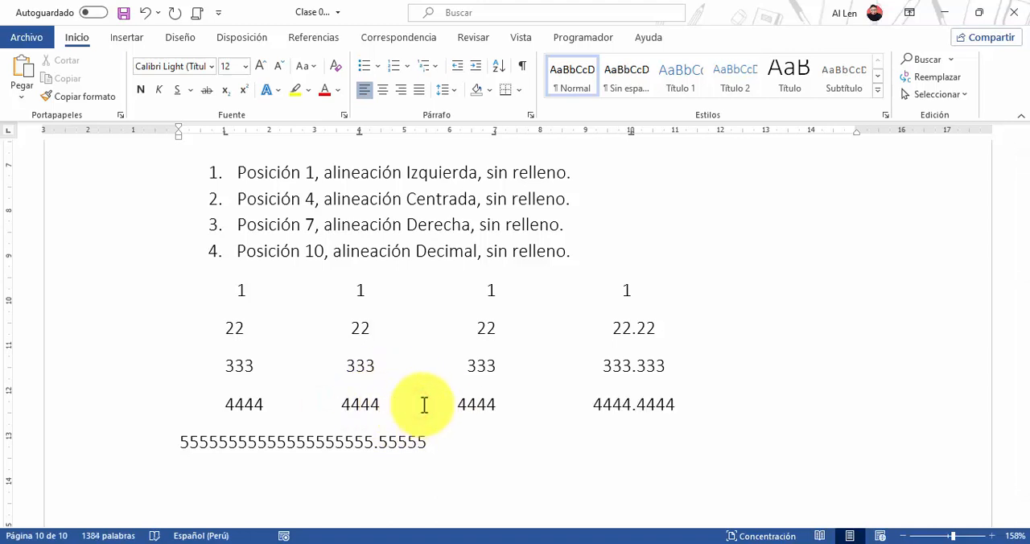
Insert tabs in the line of 5s so that 55555, 55555, 55555 and 55555.55555 sit at the four tab stops
left_click(180, 442)
key("Tab")
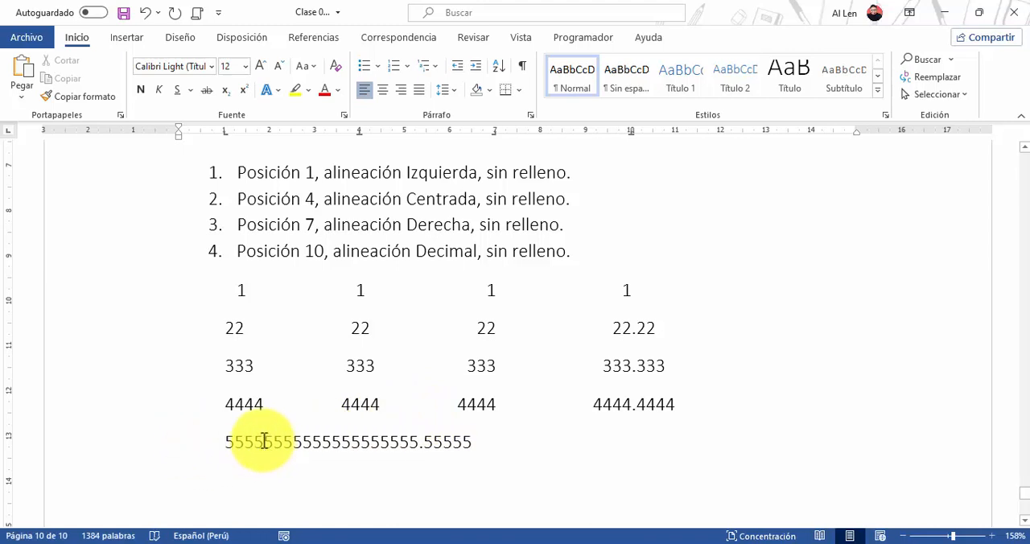
left_click(271, 441)
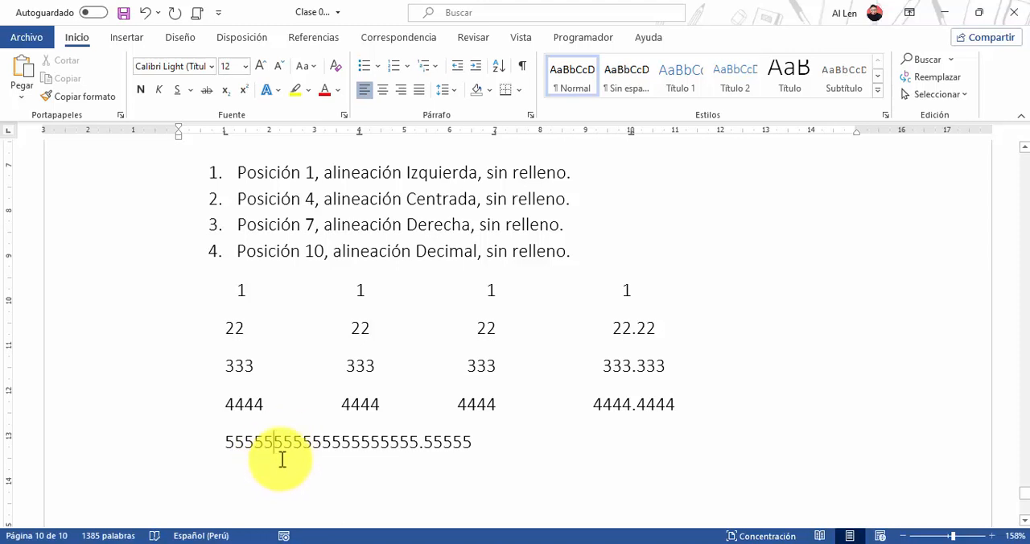
key("Tab")
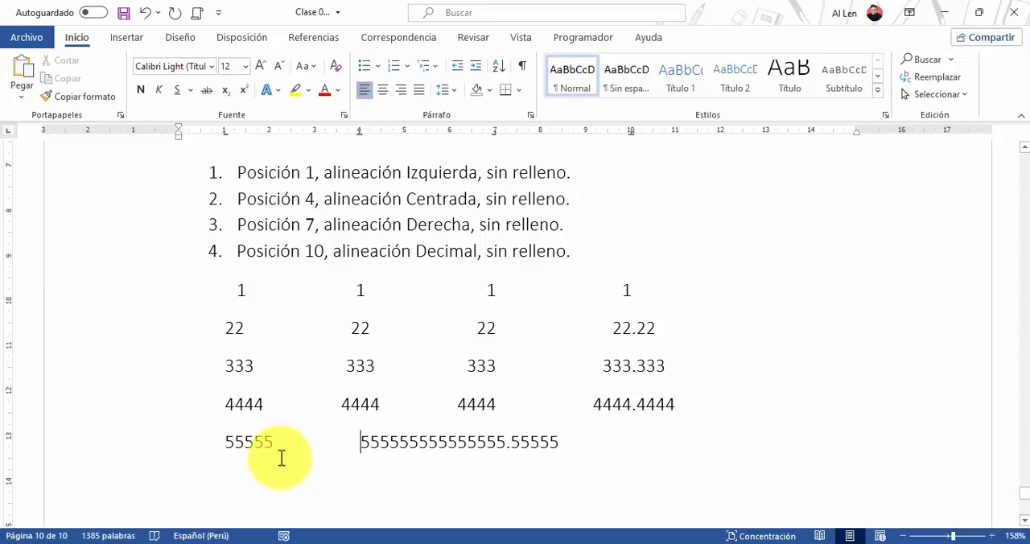
left_click(408, 442)
key("Tab")
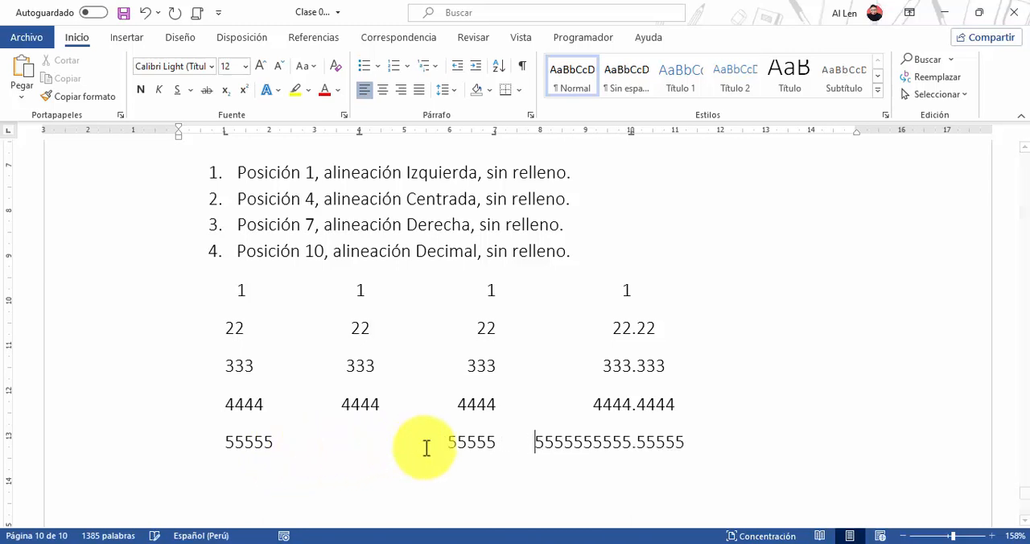
left_click(583, 442)
key("Tab")
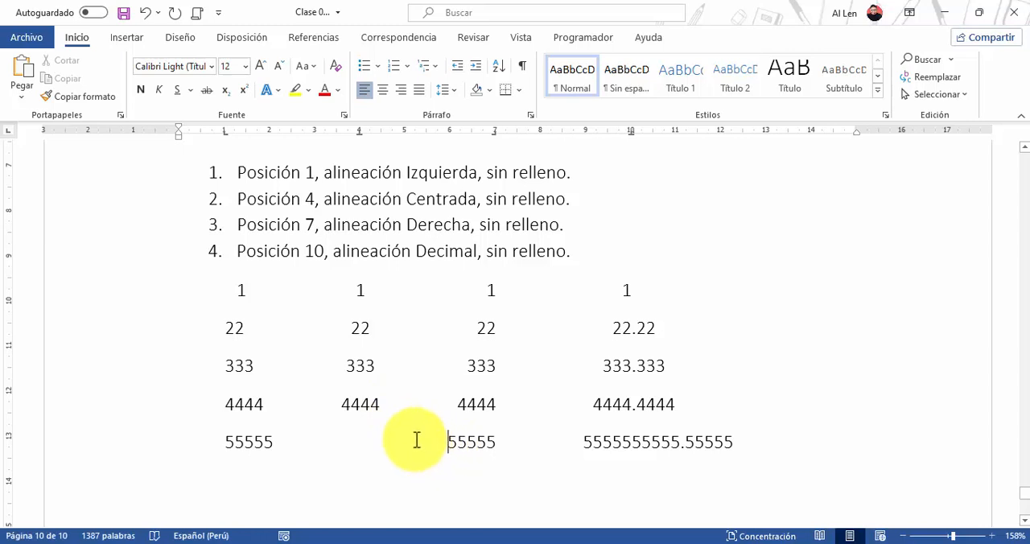
key("ctrl+z")
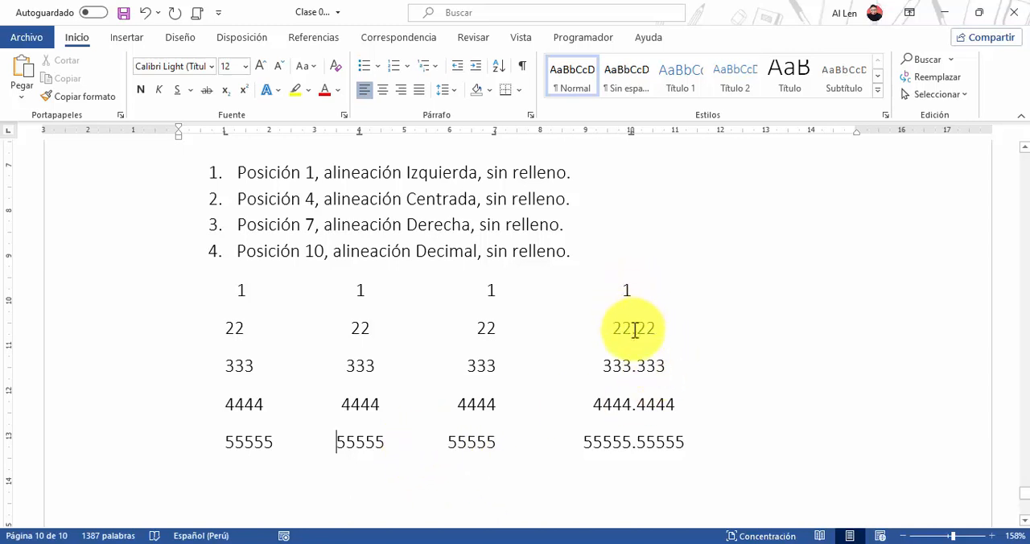
Move the left indent of the line of 1s back to 0 cm so its first digit aligns with the 1 cm tab stop
left_click(227, 289)
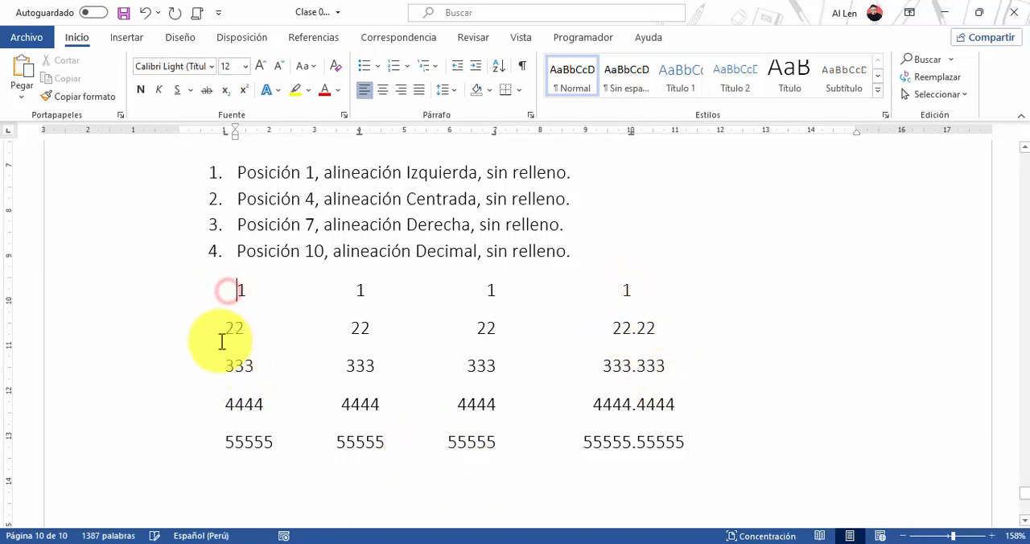
left_click(220, 341)
left_click(236, 290)
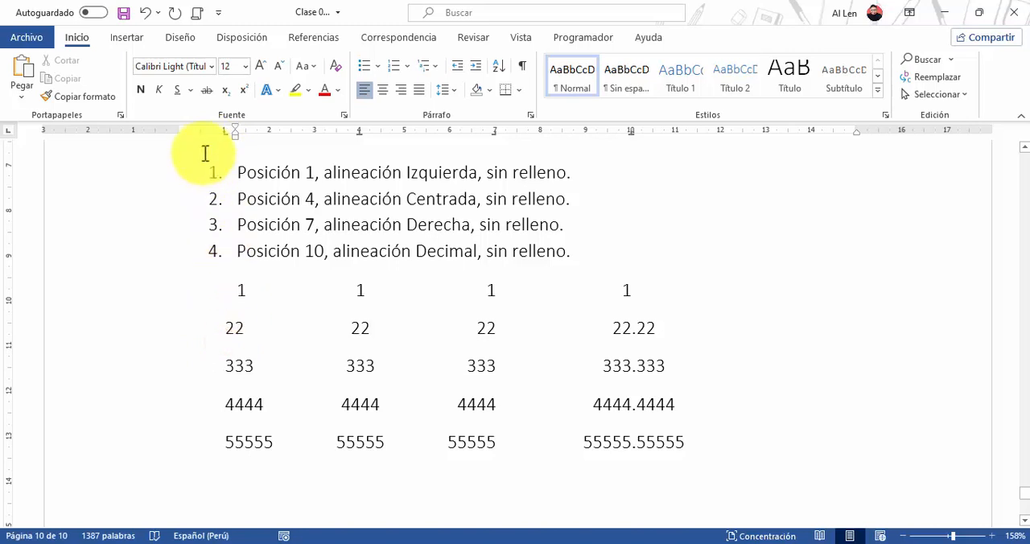
left_click_drag(234, 133, 182, 153)
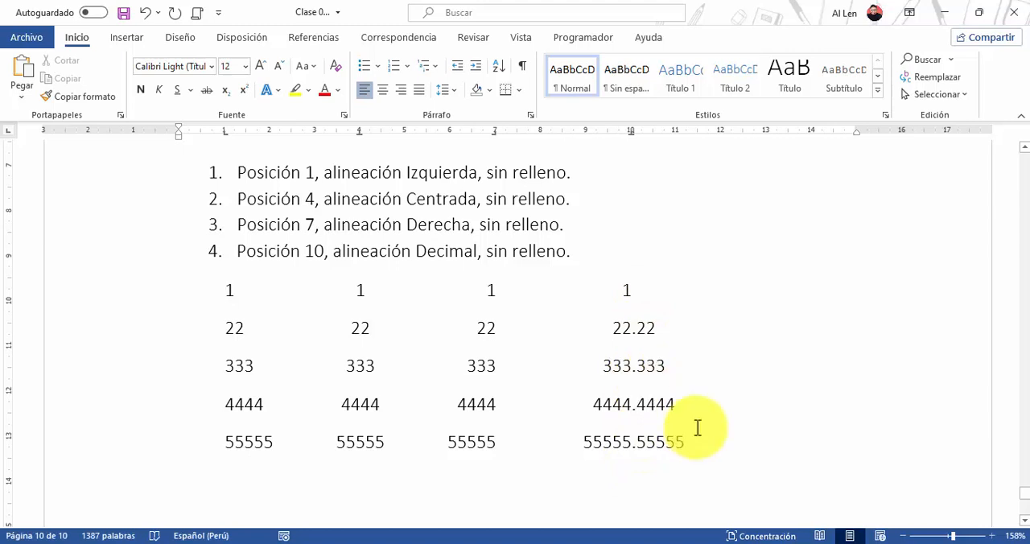
scroll(697, 427, "down", 2)
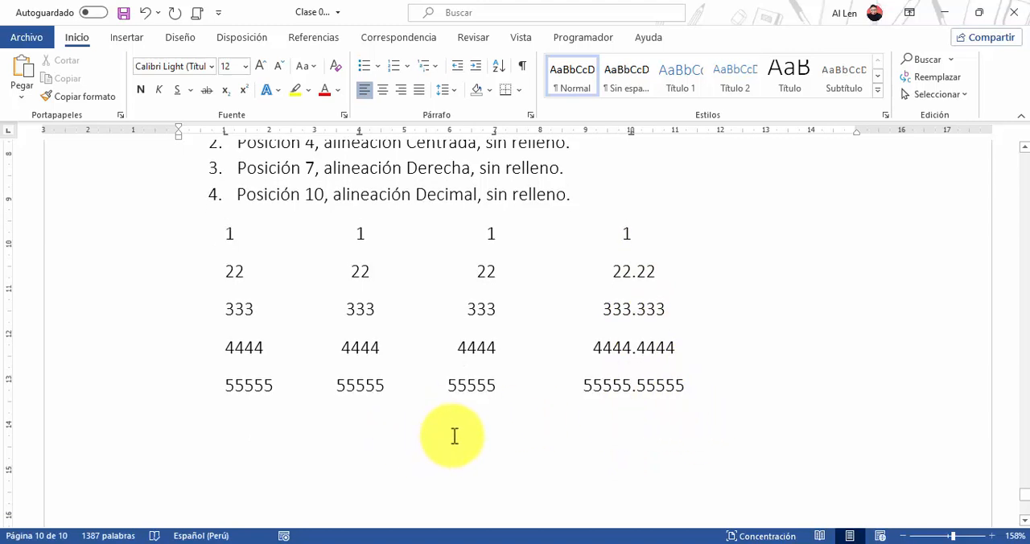